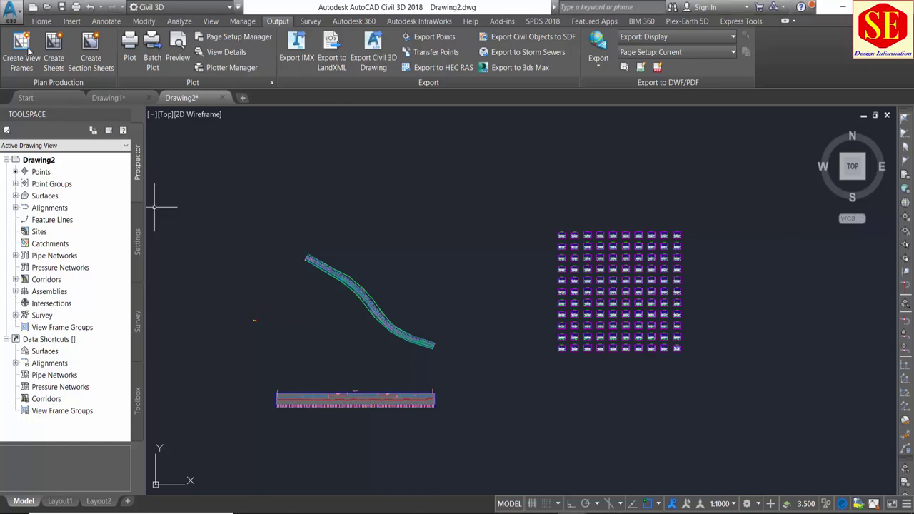
- Pan and zoom the drawing to frame the Project CL corridor with its profile view below
{"action": "left_click", "coordinate": [42, 21]}
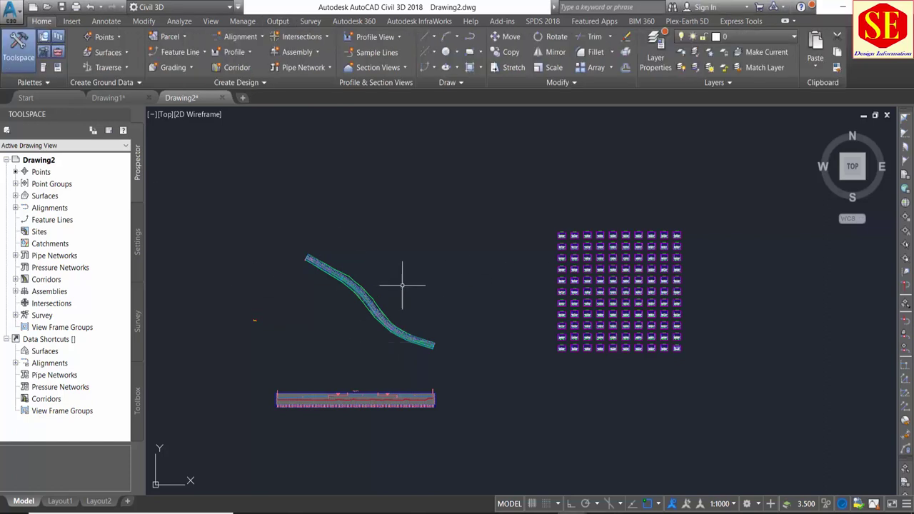
{"action": "scroll", "coordinate": [333, 316], "scroll_direction": "up", "scroll_amount": 2}
{"action": "middle_click_drag", "start_coordinate": [333, 316], "coordinate": [469, 282]}
{"action": "scroll", "coordinate": [507, 272], "scroll_direction": "up", "scroll_amount": 2}
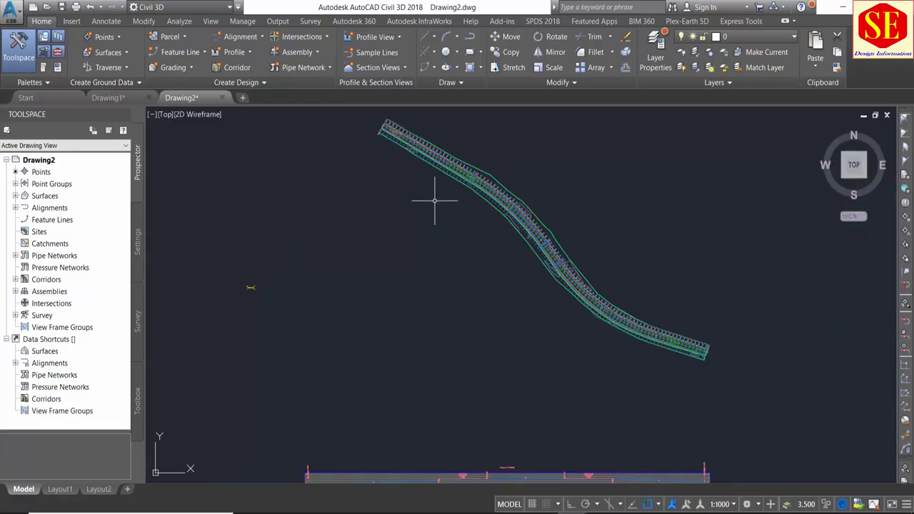
{"action": "scroll", "coordinate": [445, 180], "scroll_direction": "up", "scroll_amount": 2}
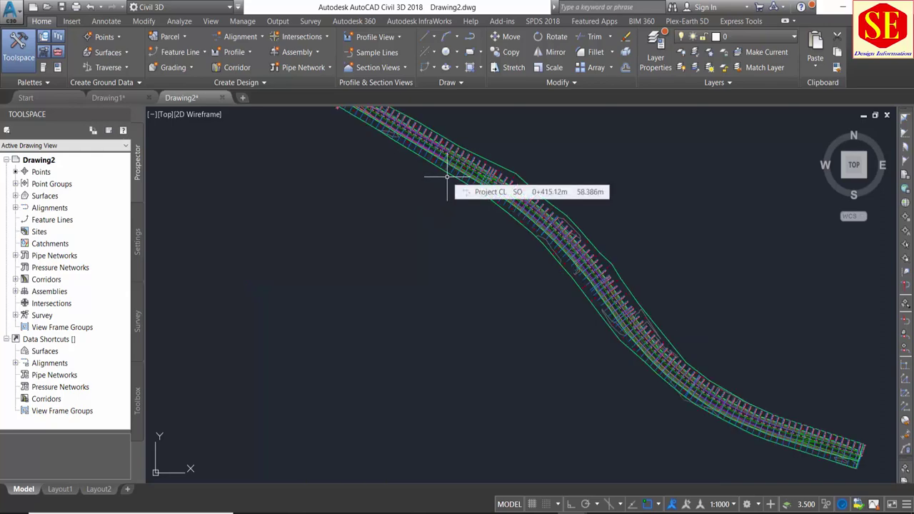
{"action": "scroll", "coordinate": [433, 167], "scroll_direction": "down", "scroll_amount": 6}
{"action": "scroll", "coordinate": [434, 369], "scroll_direction": "up", "scroll_amount": 4}
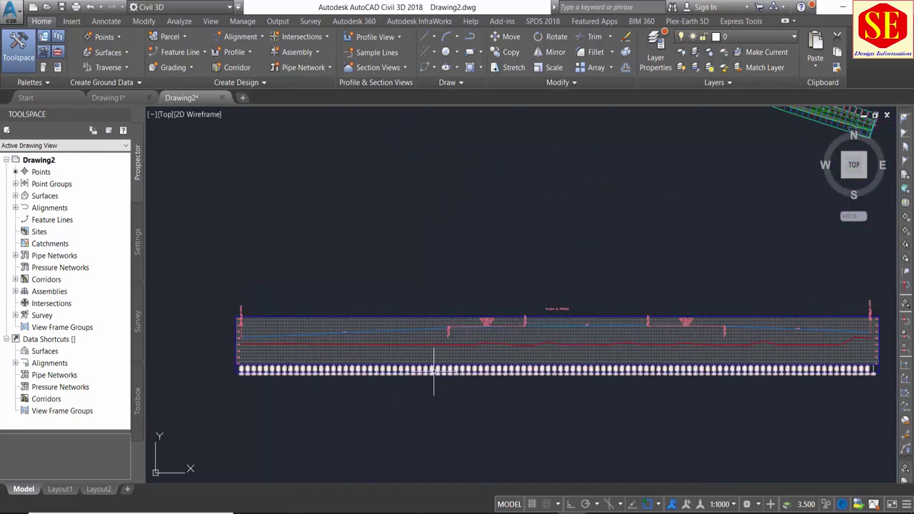
{"action": "scroll", "coordinate": [434, 369], "scroll_direction": "down", "scroll_amount": 4}
{"action": "scroll", "coordinate": [310, 241], "scroll_direction": "down", "scroll_amount": 4}
{"action": "scroll", "coordinate": [373, 200], "scroll_direction": "up", "scroll_amount": 5}
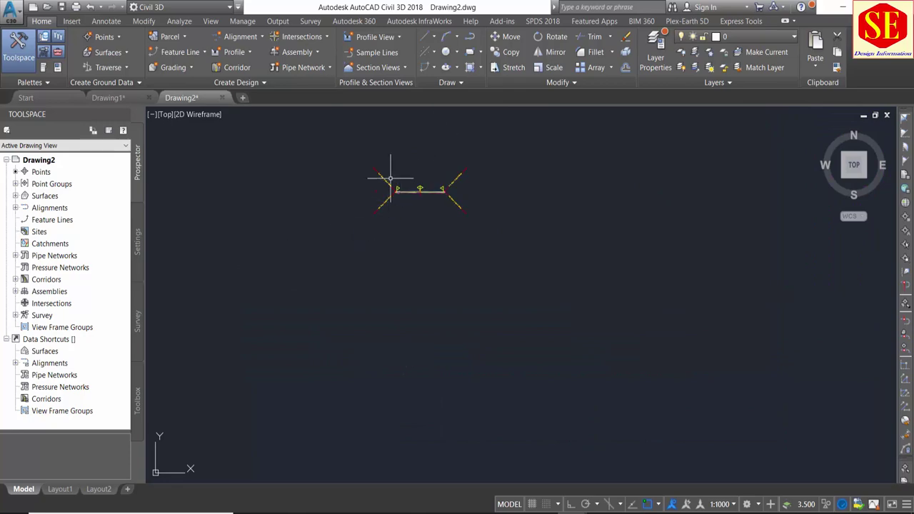
{"action": "scroll", "coordinate": [268, 192], "scroll_direction": "down", "scroll_amount": 5}
{"action": "scroll", "coordinate": [267, 192], "scroll_direction": "down", "scroll_amount": 3}
{"action": "middle_click_drag", "start_coordinate": [513, 173], "coordinate": [431, 256]}
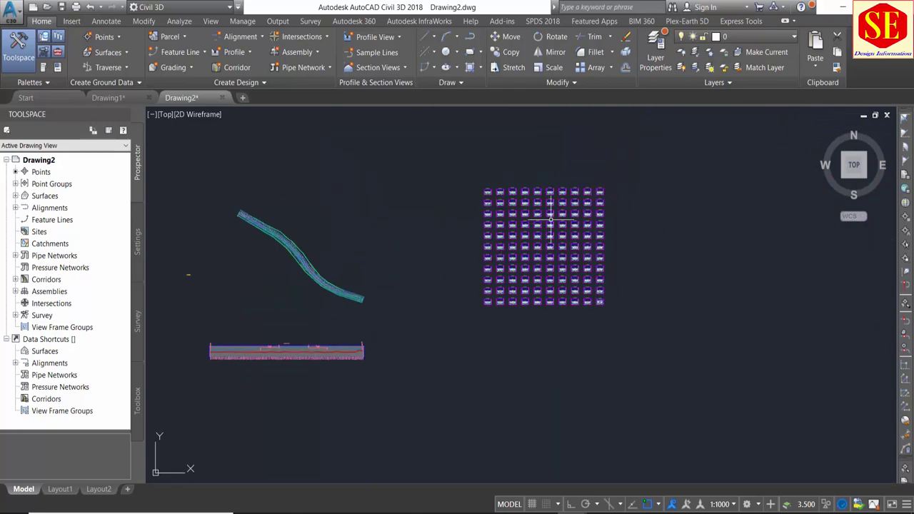
{"action": "scroll", "coordinate": [541, 198], "scroll_direction": "up", "scroll_amount": 8}
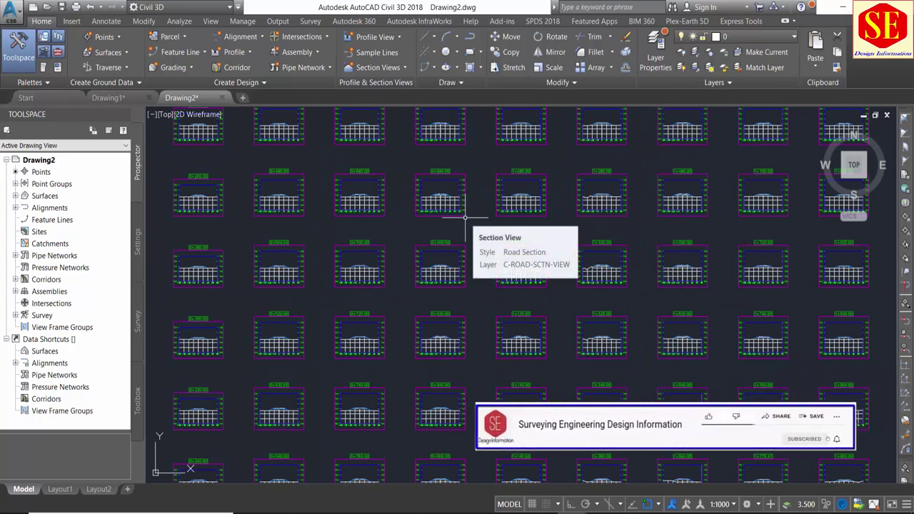
{"action": "scroll", "coordinate": [465, 214], "scroll_direction": "down", "scroll_amount": 3}
{"action": "scroll", "coordinate": [465, 213], "scroll_direction": "down", "scroll_amount": 2}
{"action": "middle_click_drag", "start_coordinate": [465, 213], "coordinate": [565, 227]}
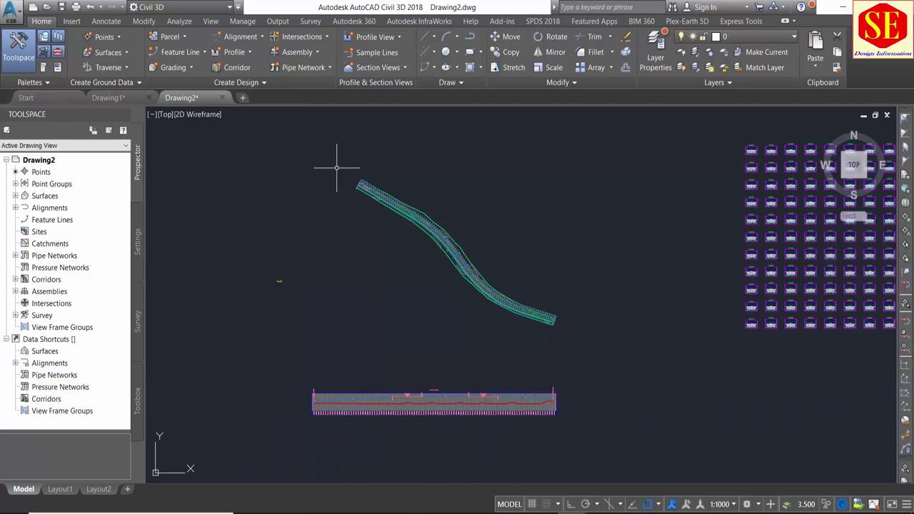
{"action": "scroll", "coordinate": [410, 206], "scroll_direction": "up", "scroll_amount": 3}
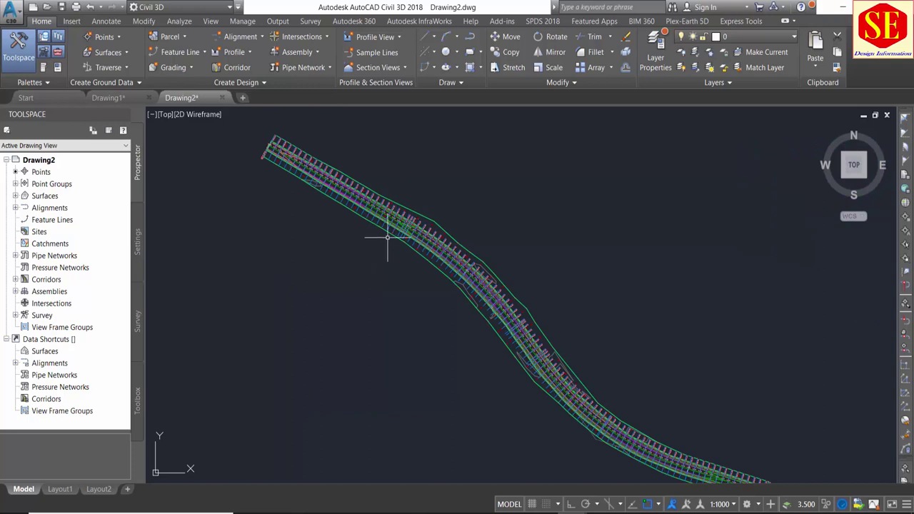
{"action": "scroll", "coordinate": [388, 238], "scroll_direction": "down", "scroll_amount": 4}
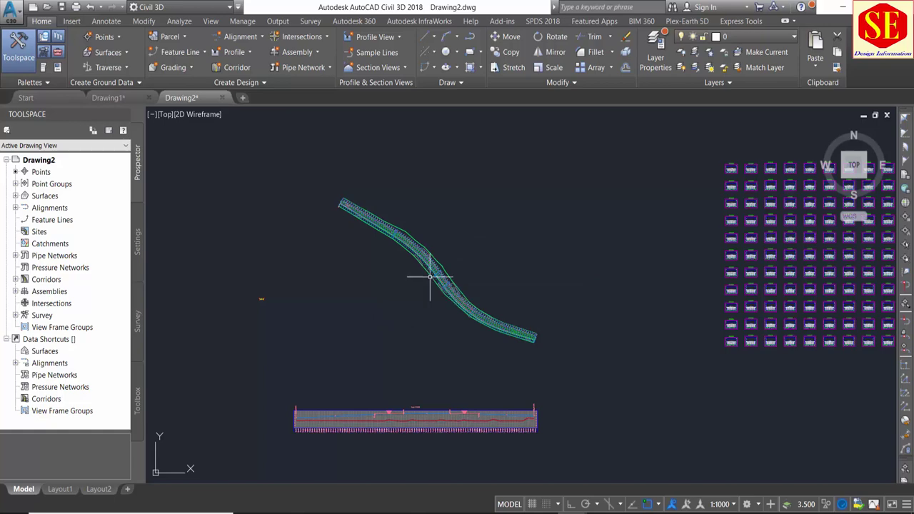
{"action": "scroll", "coordinate": [429, 254], "scroll_direction": "up", "scroll_amount": 5}
{"action": "mouse_move", "coordinate": [331, 312]}
{"action": "middle_mouse_down"}
{"action": "mouse_move", "coordinate": [496, 239]}
{"action": "mouse_move", "coordinate": [533, 202]}
{"action": "mouse_move", "coordinate": [428, 178]}
{"action": "middle_mouse_up"}
{"action": "scroll", "coordinate": [496, 238], "scroll_direction": "down", "scroll_amount": 5}
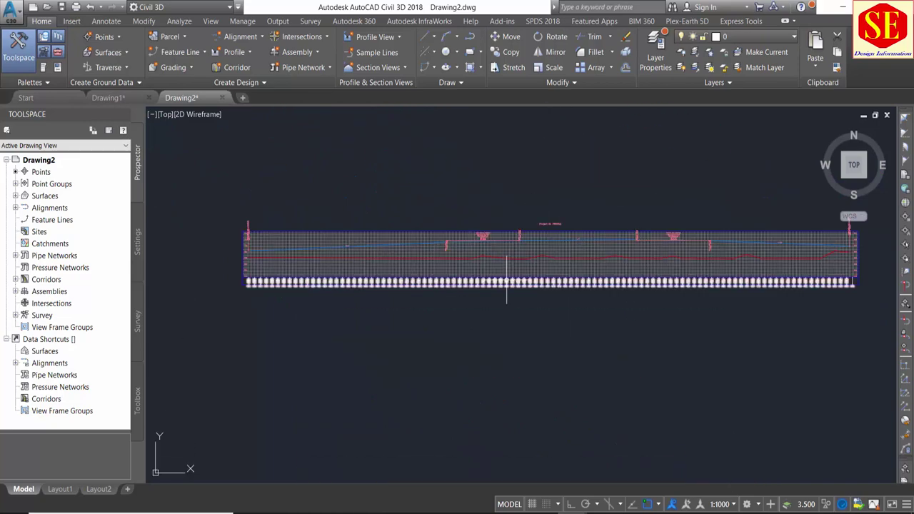
{"action": "scroll", "coordinate": [337, 310], "scroll_direction": "up", "scroll_amount": 2}
{"action": "scroll", "coordinate": [577, 250], "scroll_direction": "down", "scroll_amount": 6}
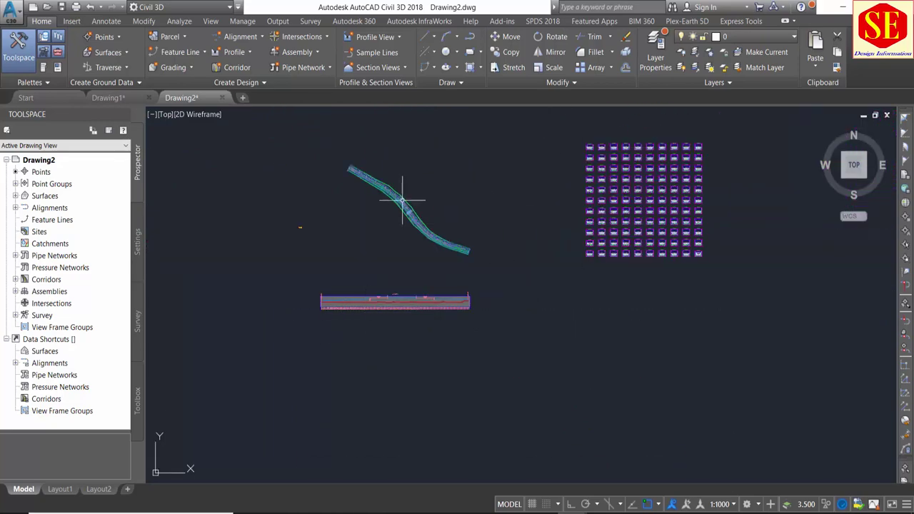
{"action": "scroll", "coordinate": [391, 168], "scroll_direction": "up", "scroll_amount": 2}
{"action": "scroll", "coordinate": [391, 167], "scroll_direction": "up", "scroll_amount": 2}
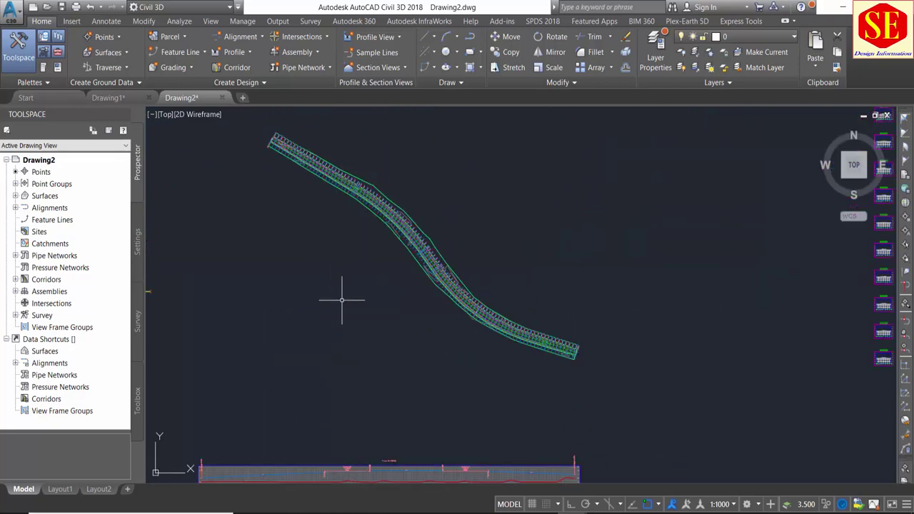
{"action": "middle_click_drag", "start_coordinate": [309, 394], "coordinate": [335, 294]}
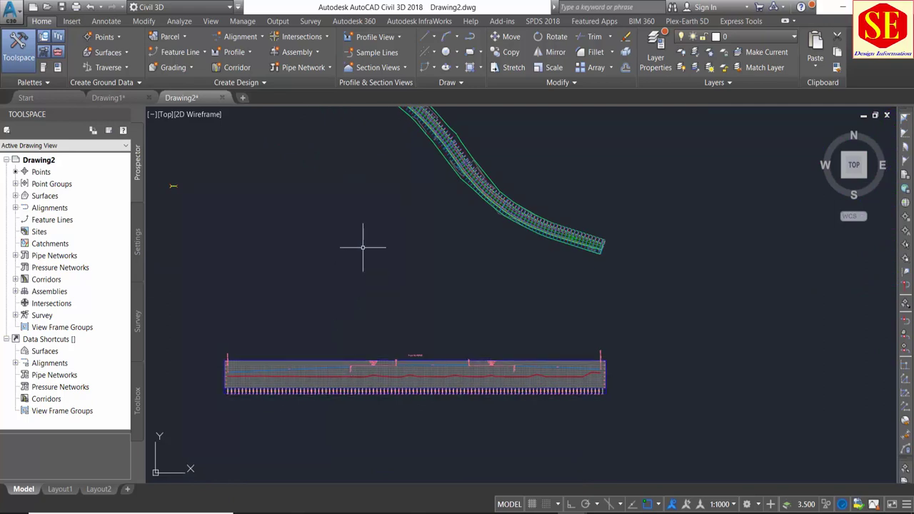
{"action": "middle_click_drag", "start_coordinate": [371, 214], "coordinate": [394, 306]}
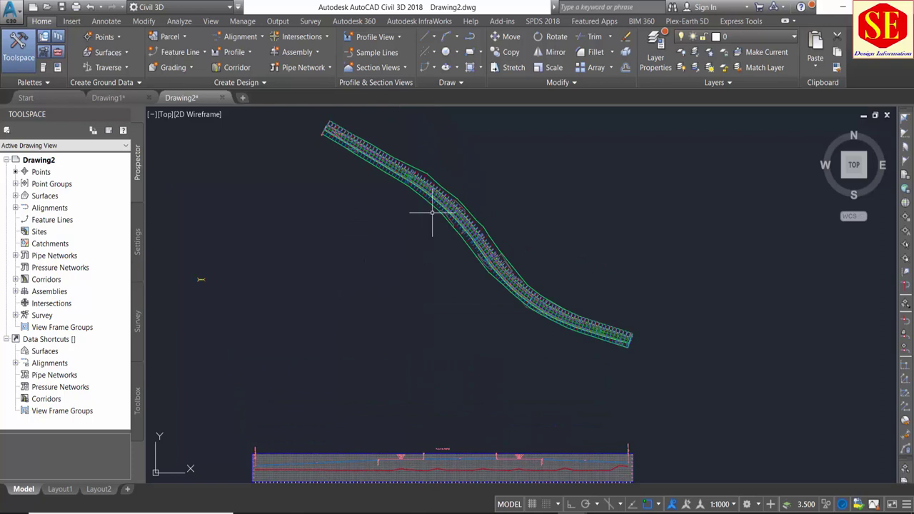
{"action": "scroll", "coordinate": [431, 214], "scroll_direction": "down", "scroll_amount": 2}
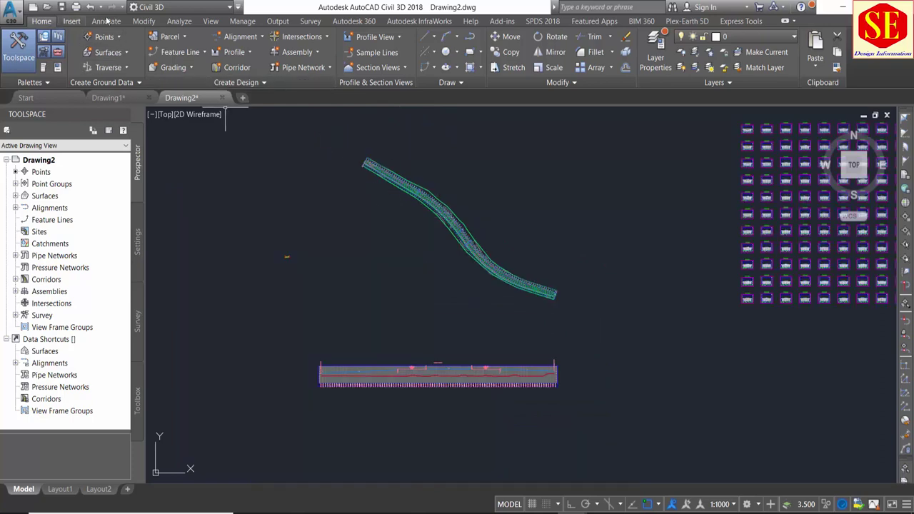
- Start Create View Frames on Project CL with the automatic 0+000.00m–2+053.15m station range
{"action": "left_click", "coordinate": [278, 20]}
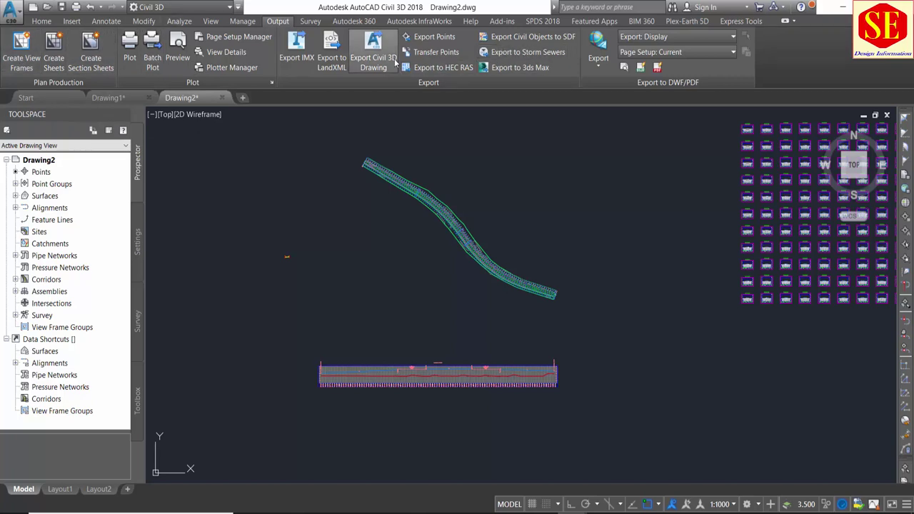
{"action": "left_click", "coordinate": [24, 60]}
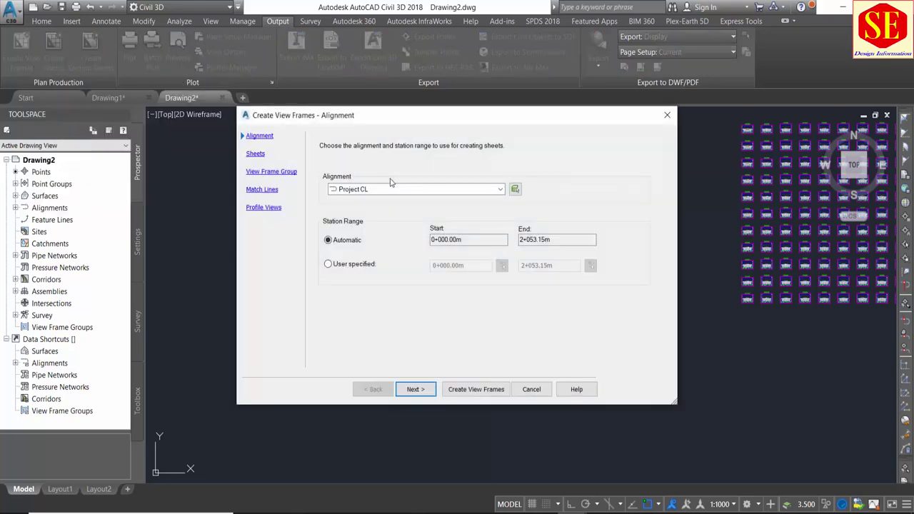
{"action": "left_click", "coordinate": [375, 192]}
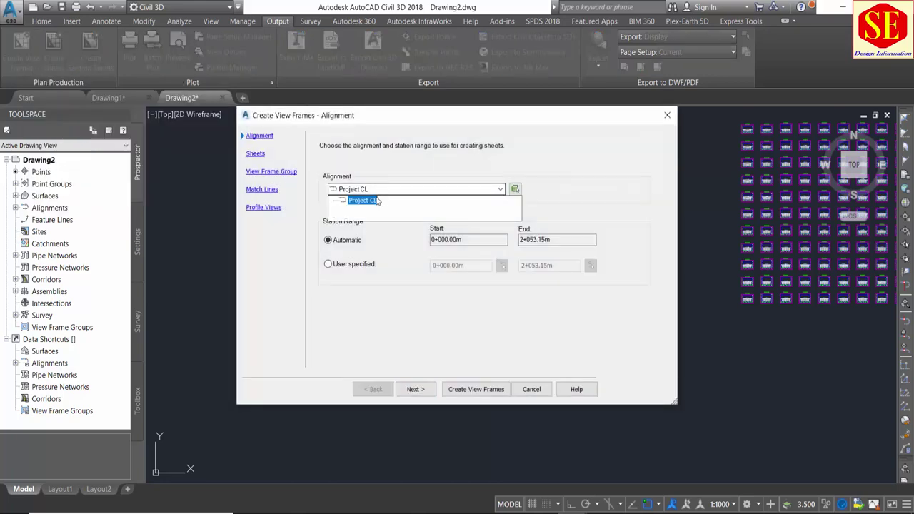
{"action": "left_click", "coordinate": [384, 199]}
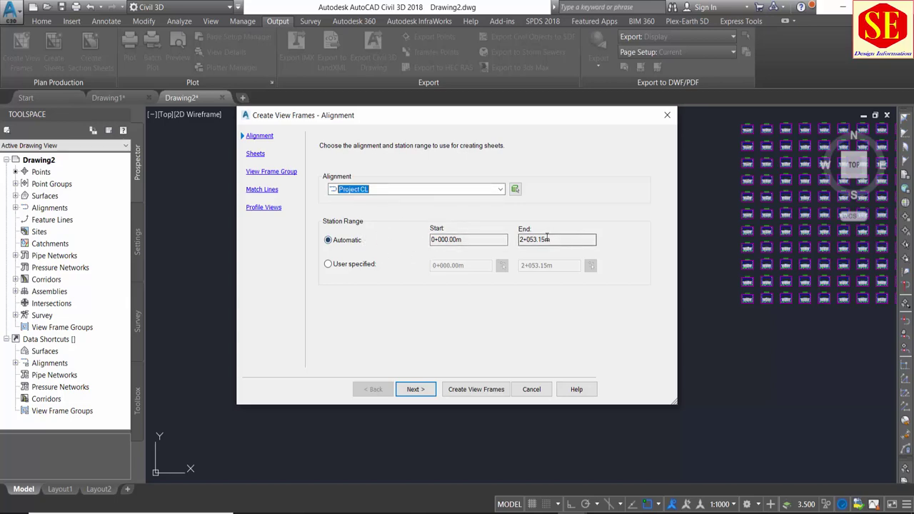
{"action": "left_click", "coordinate": [348, 265]}
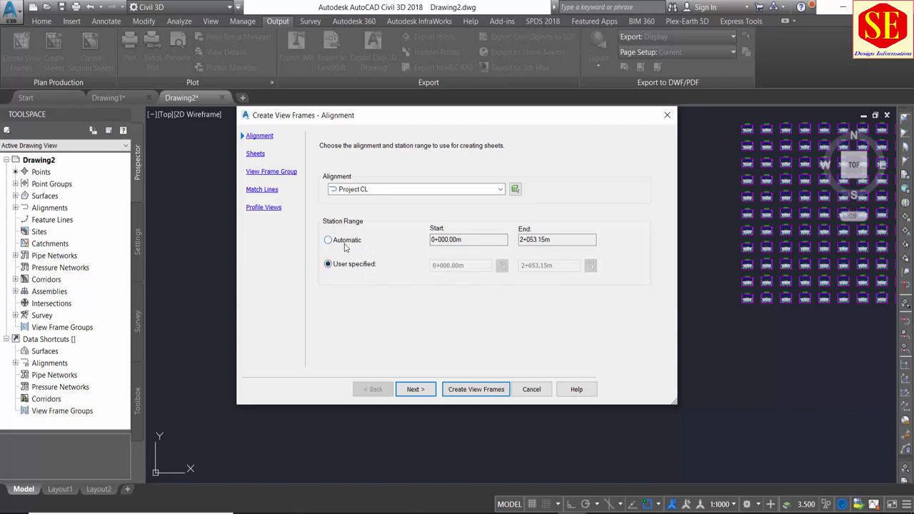
{"action": "left_click", "coordinate": [345, 244]}
{"action": "left_click", "coordinate": [415, 390]}
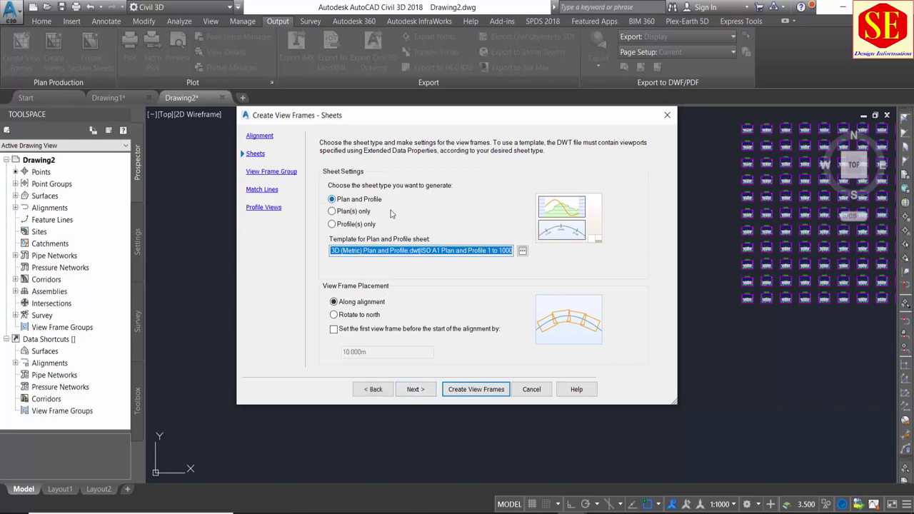
- Choose Plan and Profile sheets using the ISO A1 Plan and Profile 1 to 1000 layout
{"action": "left_click", "coordinate": [350, 214]}
{"action": "left_click", "coordinate": [345, 226]}
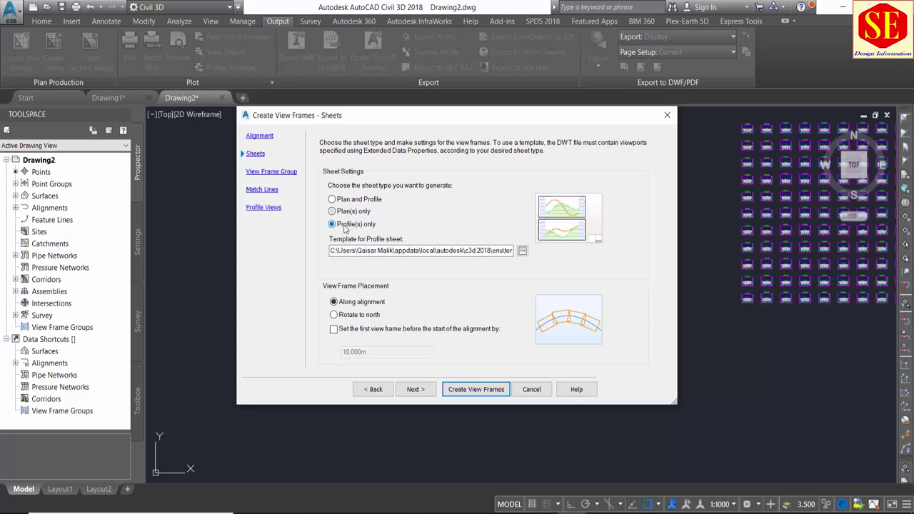
{"action": "left_click", "coordinate": [348, 203]}
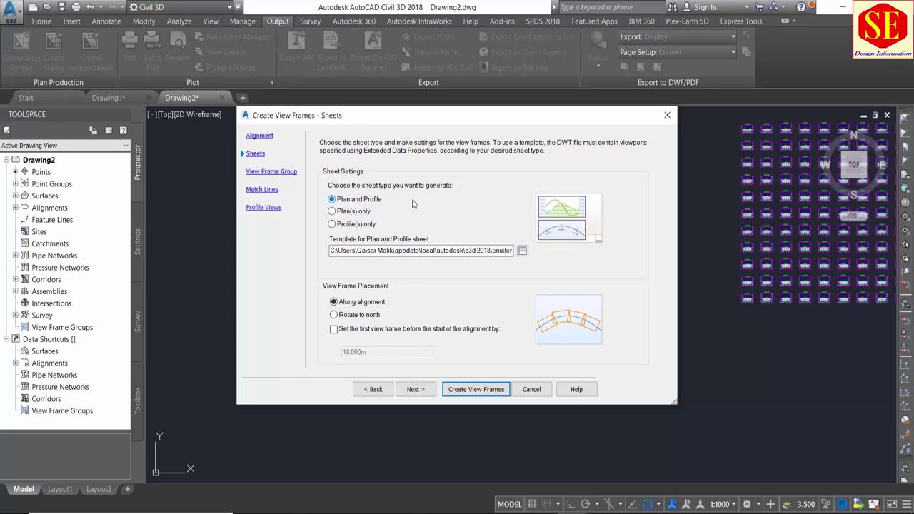
{"action": "left_click", "coordinate": [522, 253]}
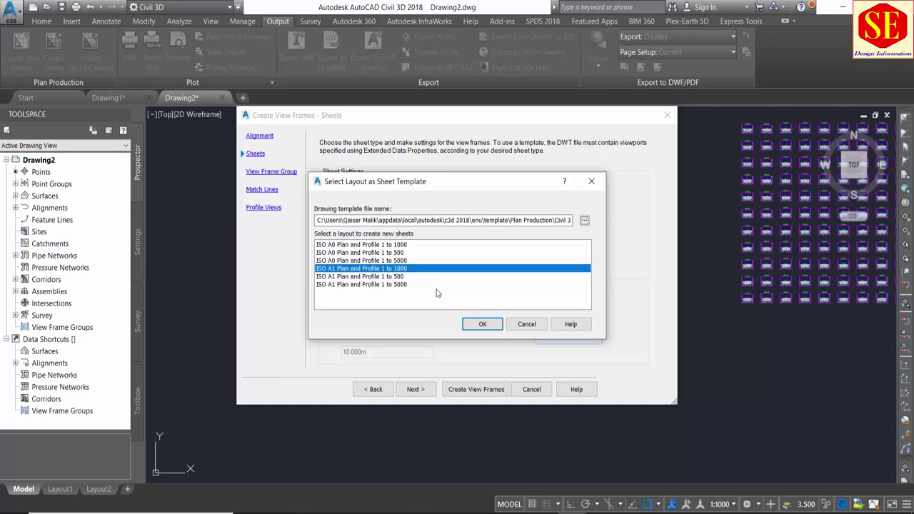
{"action": "left_click", "coordinate": [493, 325]}
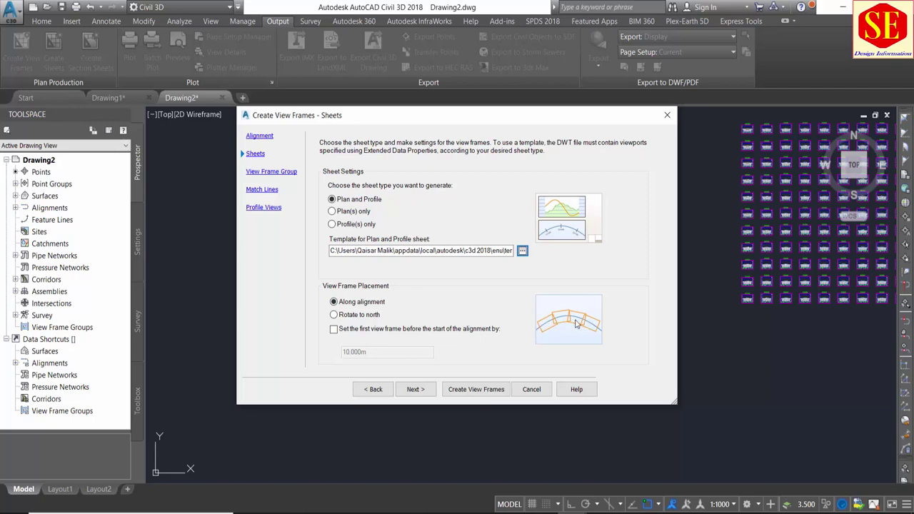
{"action": "left_click", "coordinate": [417, 390]}
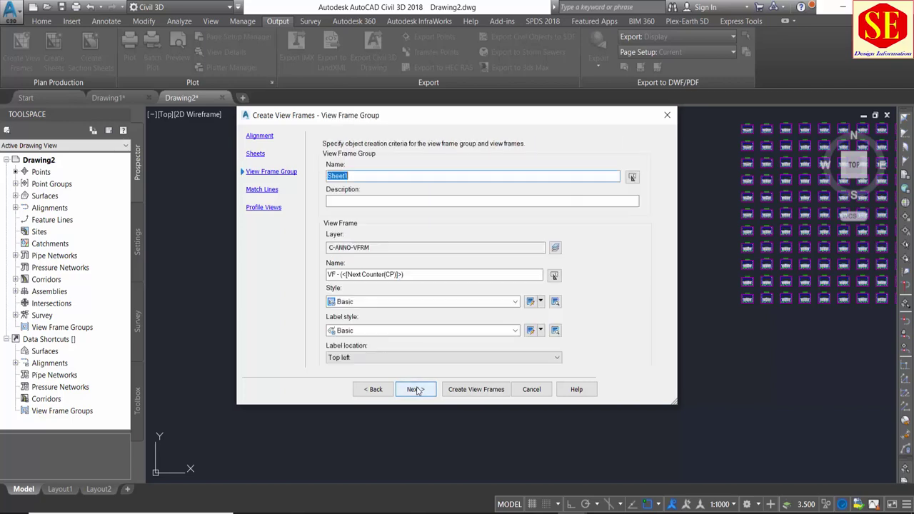
- Keep view frame group name Sheet1, Basic label style and Top left label location
{"action": "left_click", "coordinate": [357, 202]}
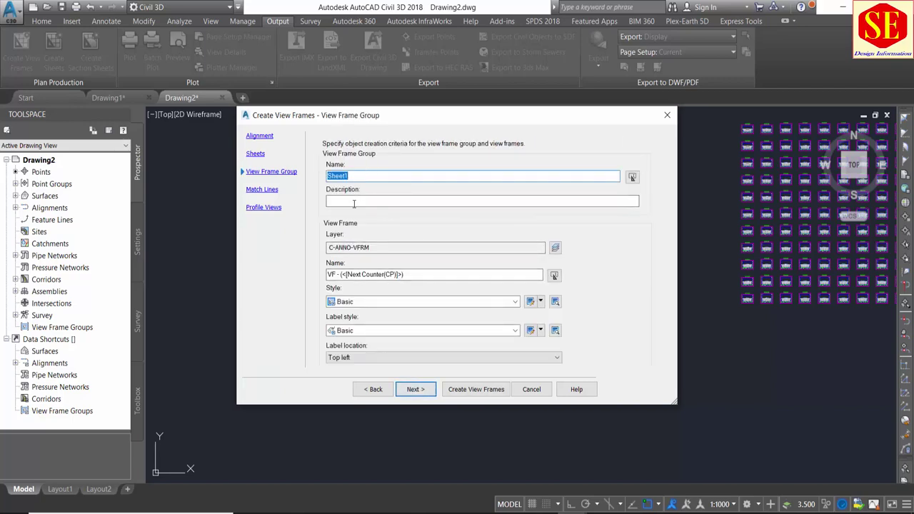
{"action": "left_click", "coordinate": [364, 179]}
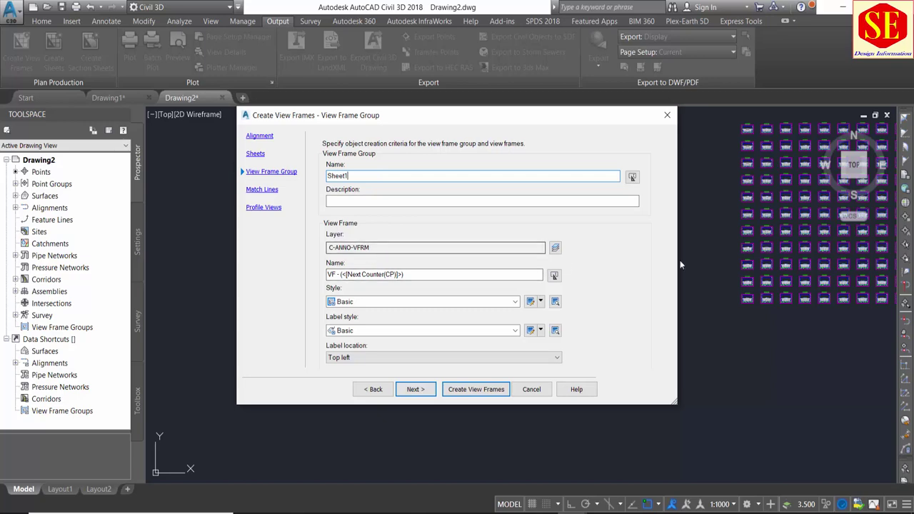
{"action": "left_click", "coordinate": [357, 332]}
{"action": "left_click", "coordinate": [355, 333]}
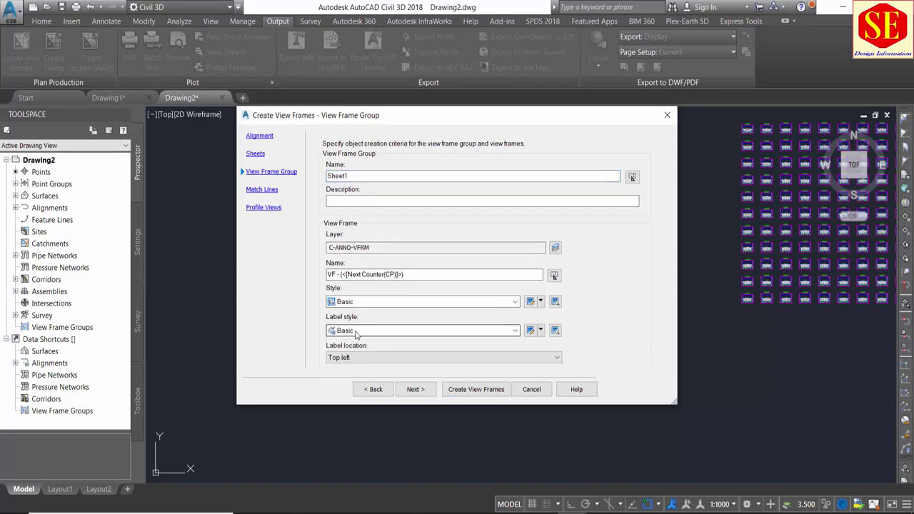
{"action": "left_click", "coordinate": [391, 358]}
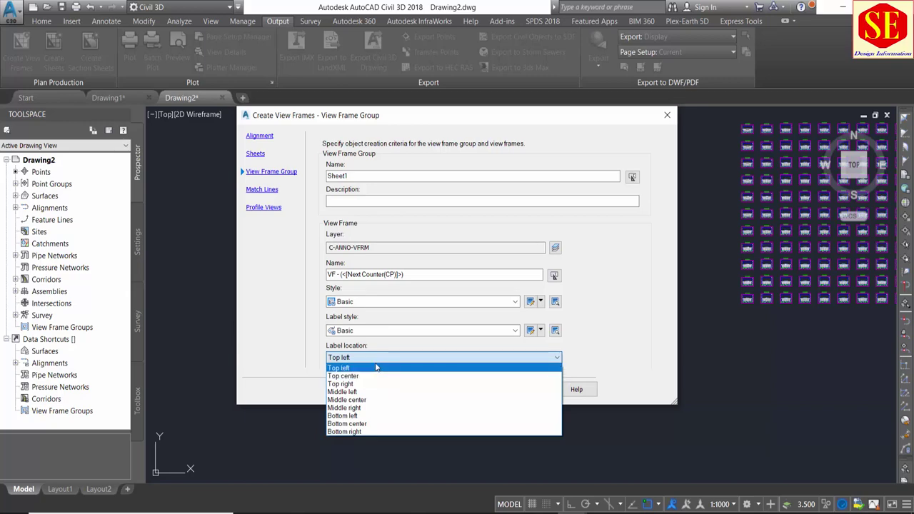
{"action": "left_click", "coordinate": [377, 367]}
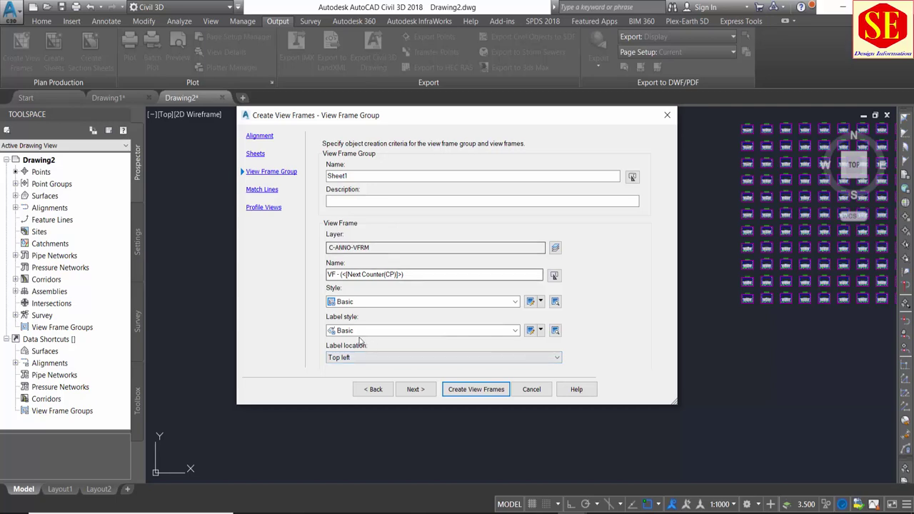
{"action": "left_click", "coordinate": [411, 390]}
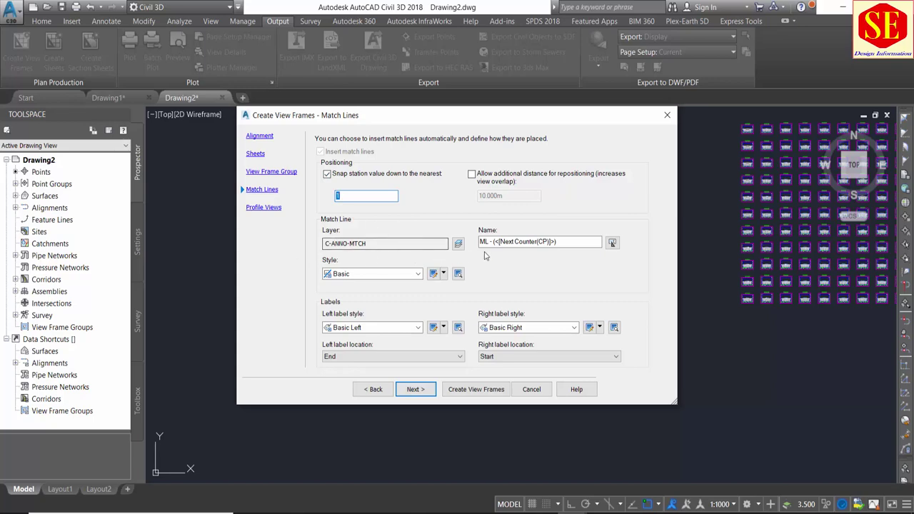
- Keep match line snap value 1 and Basic Left as the left label style
{"action": "left_click", "coordinate": [515, 240]}
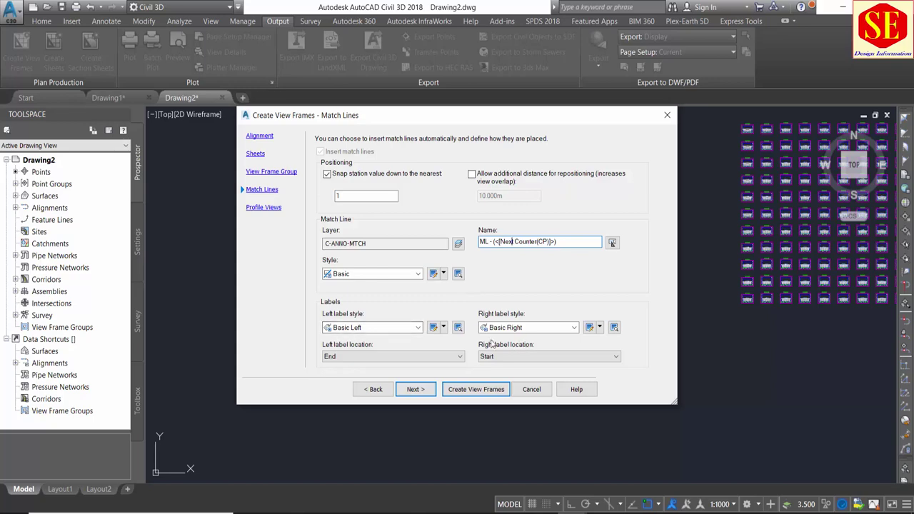
{"action": "left_click", "coordinate": [418, 328]}
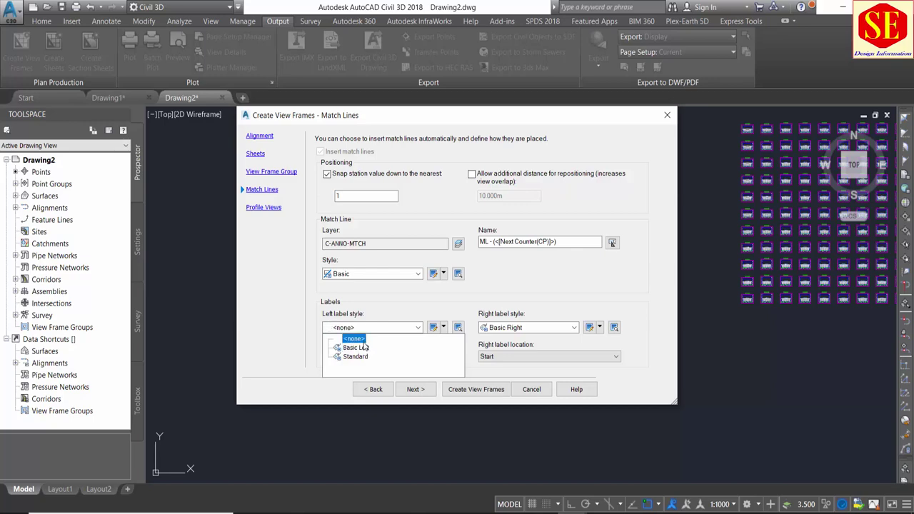
{"action": "left_click", "coordinate": [357, 347]}
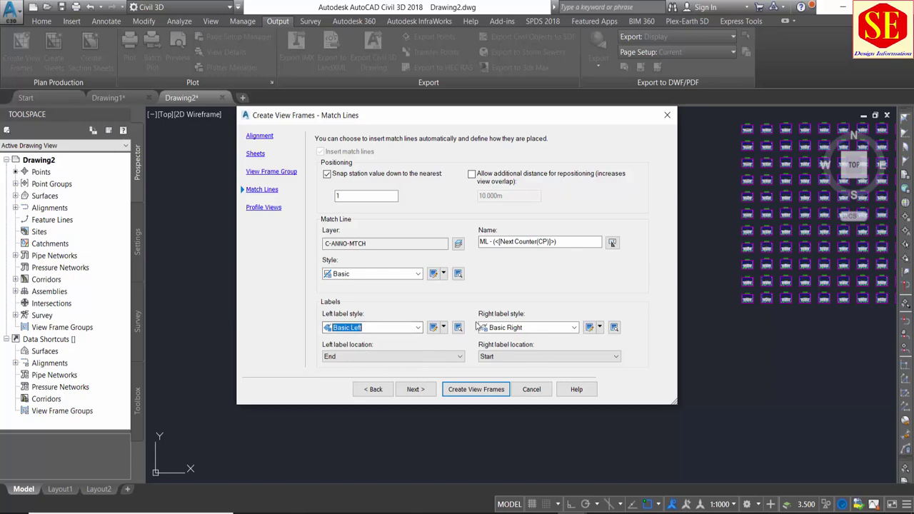
{"action": "left_click", "coordinate": [420, 391]}
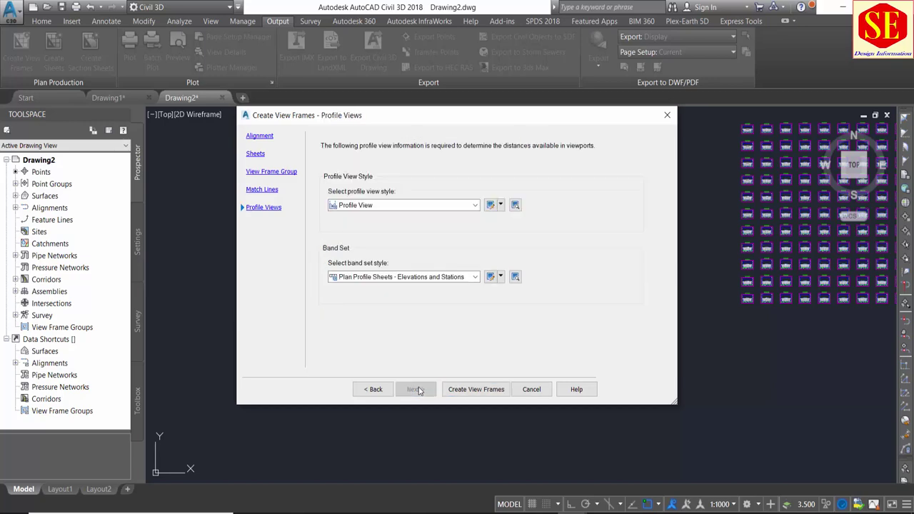
{"action": "left_click", "coordinate": [428, 206]}
{"action": "left_click", "coordinate": [429, 208]}
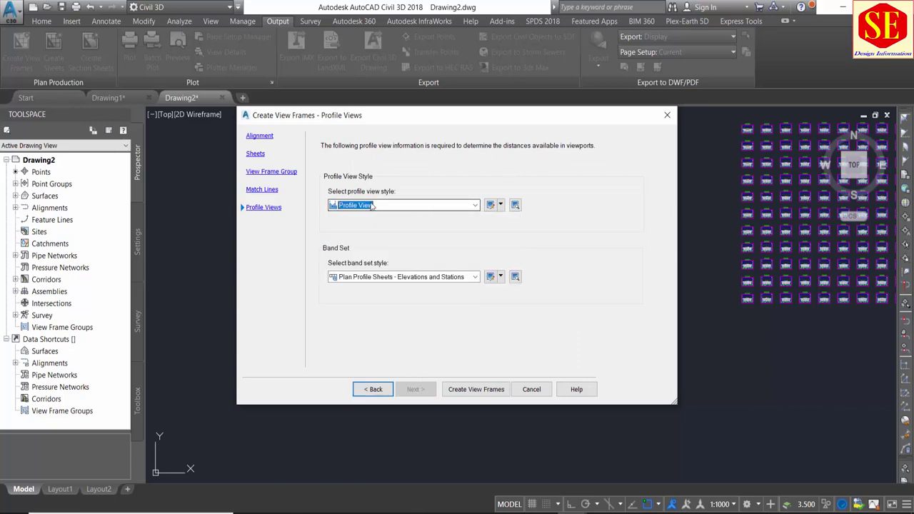
{"action": "left_click", "coordinate": [515, 205]}
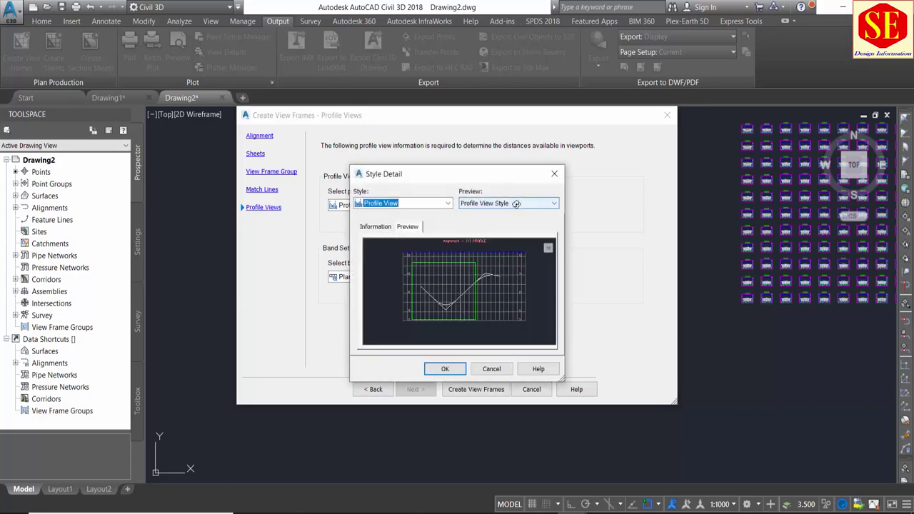
{"action": "left_click", "coordinate": [554, 174]}
{"action": "left_click", "coordinate": [515, 277]}
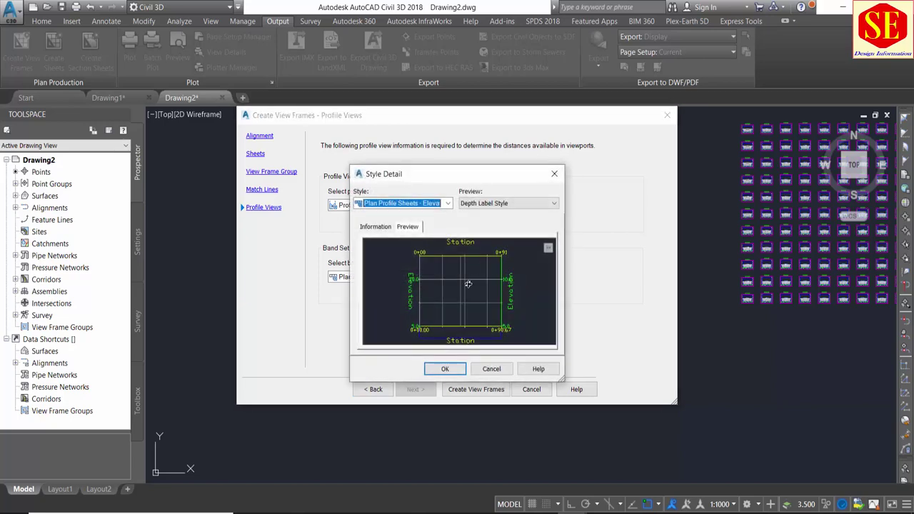
{"action": "left_click_drag", "start_coordinate": [472, 284], "coordinate": [466, 262]}
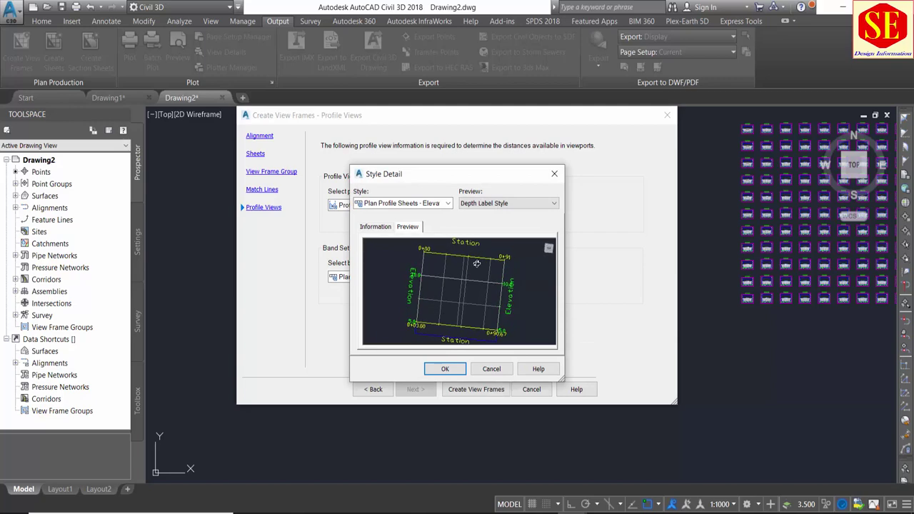
{"action": "left_click", "coordinate": [500, 204]}
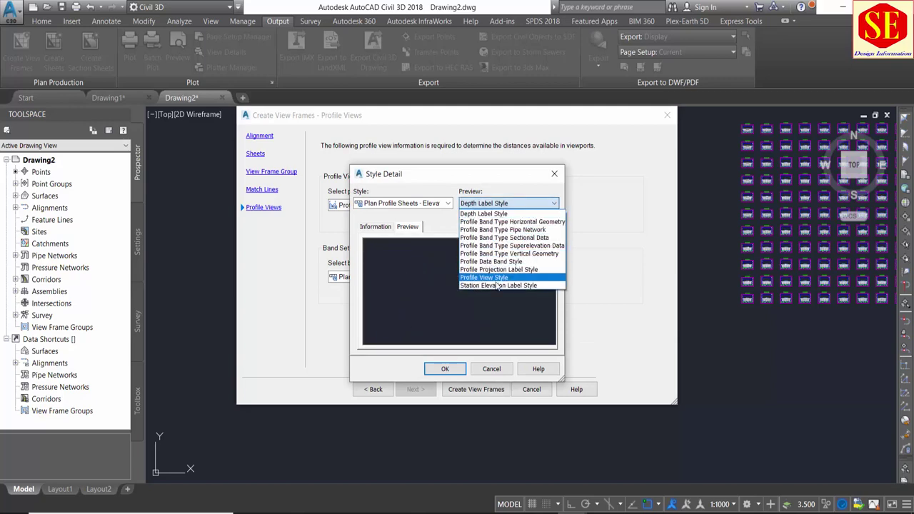
{"action": "key", "text": "Escape"}
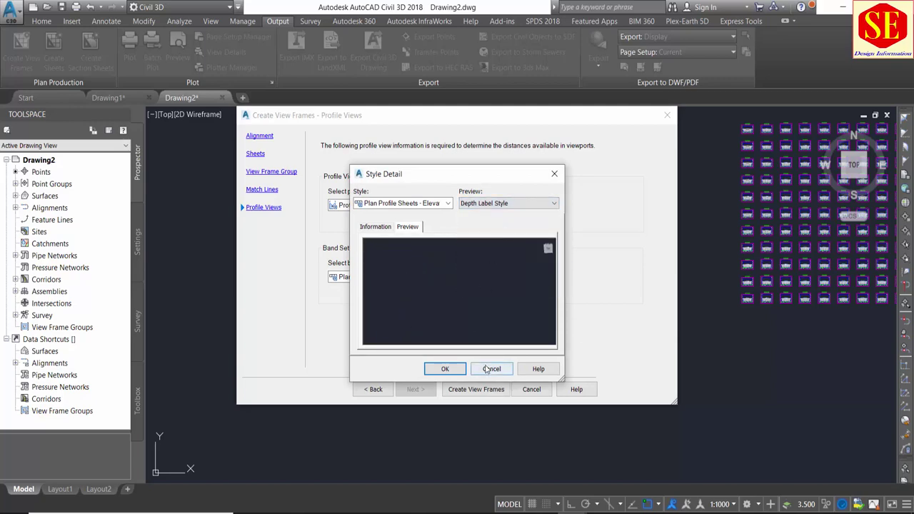
{"action": "left_click", "coordinate": [489, 370]}
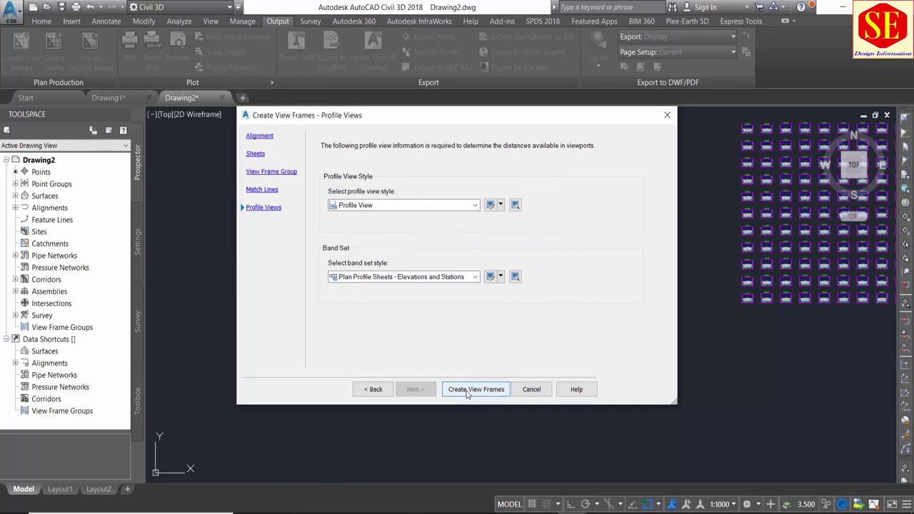
- Create the view frames, then zoom along the corridor to check frames and the 0+534.00 match line
{"action": "left_click", "coordinate": [468, 390]}
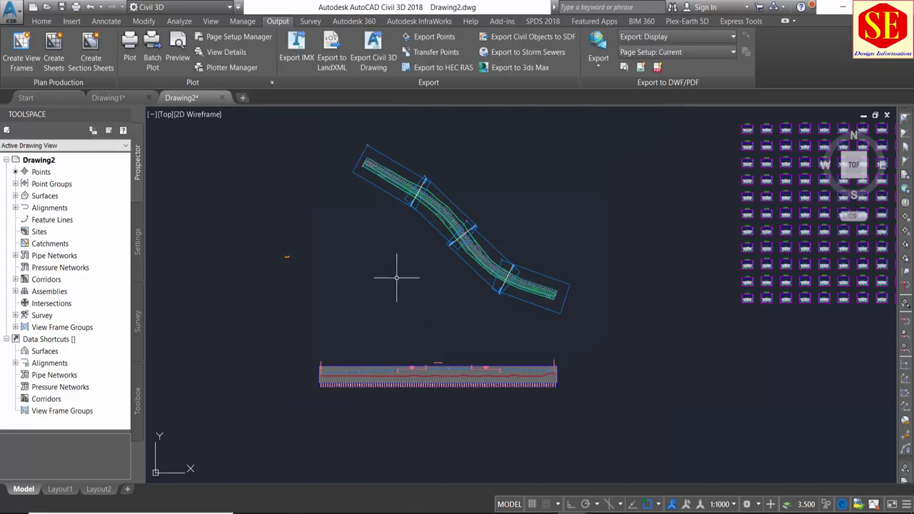
{"action": "scroll", "coordinate": [445, 245], "scroll_direction": "up", "scroll_amount": 3}
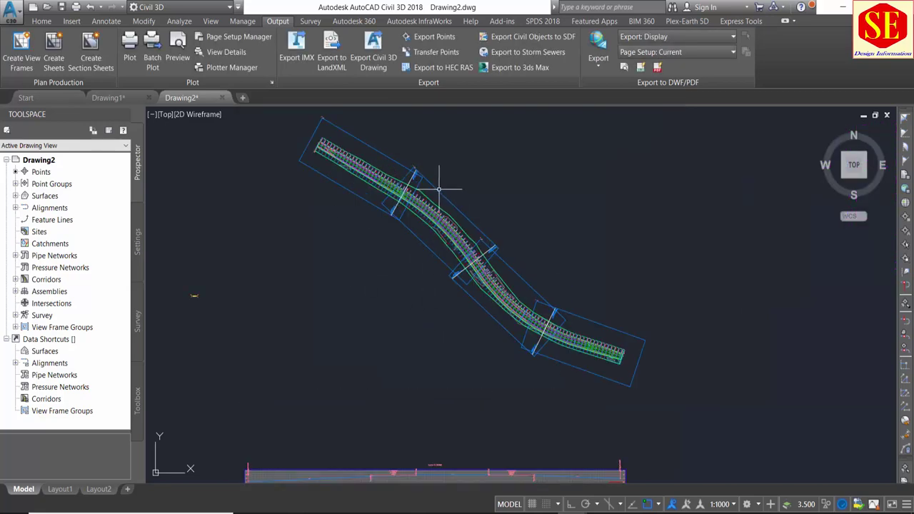
{"action": "middle_click_drag", "start_coordinate": [436, 193], "coordinate": [402, 224]}
{"action": "scroll", "coordinate": [368, 197], "scroll_direction": "up", "scroll_amount": 3}
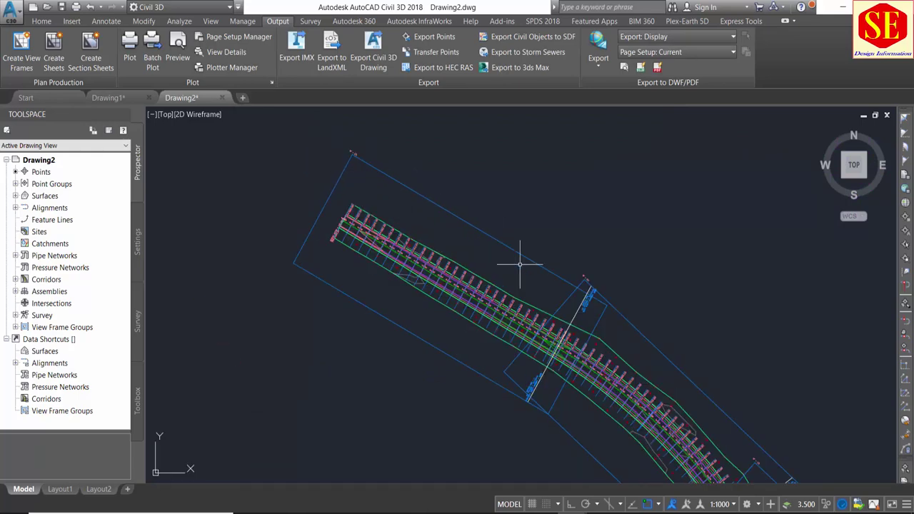
{"action": "scroll", "coordinate": [609, 330], "scroll_direction": "up", "scroll_amount": 3}
{"action": "scroll", "coordinate": [543, 378], "scroll_direction": "up", "scroll_amount": 2}
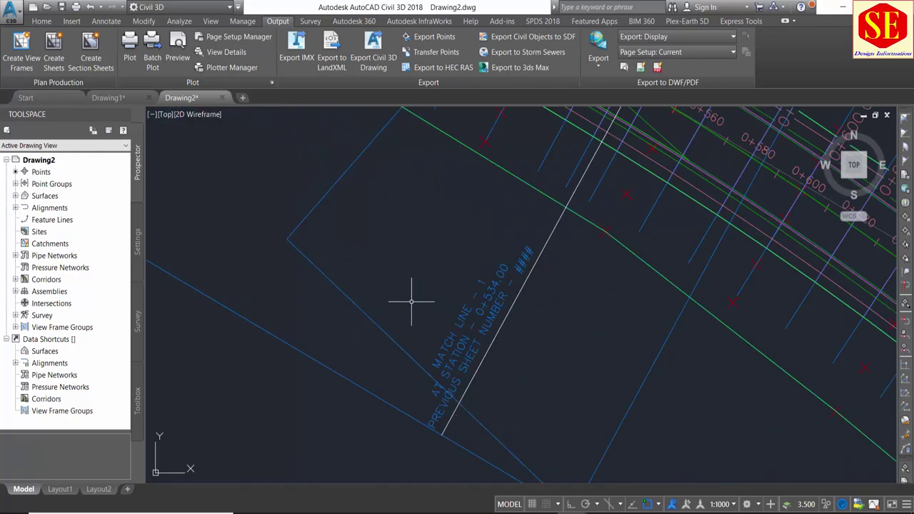
{"action": "scroll", "coordinate": [468, 315], "scroll_direction": "down", "scroll_amount": 3}
{"action": "scroll", "coordinate": [292, 219], "scroll_direction": "up", "scroll_amount": 1}
{"action": "scroll", "coordinate": [382, 283], "scroll_direction": "down", "scroll_amount": 2}
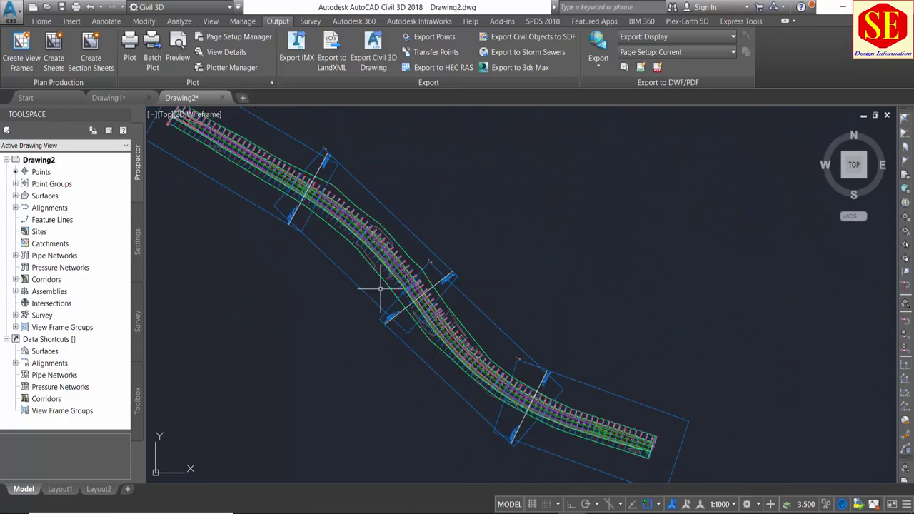
{"action": "scroll", "coordinate": [361, 292], "scroll_direction": "down", "scroll_amount": 1}
{"action": "scroll", "coordinate": [507, 321], "scroll_direction": "down", "scroll_amount": 2}
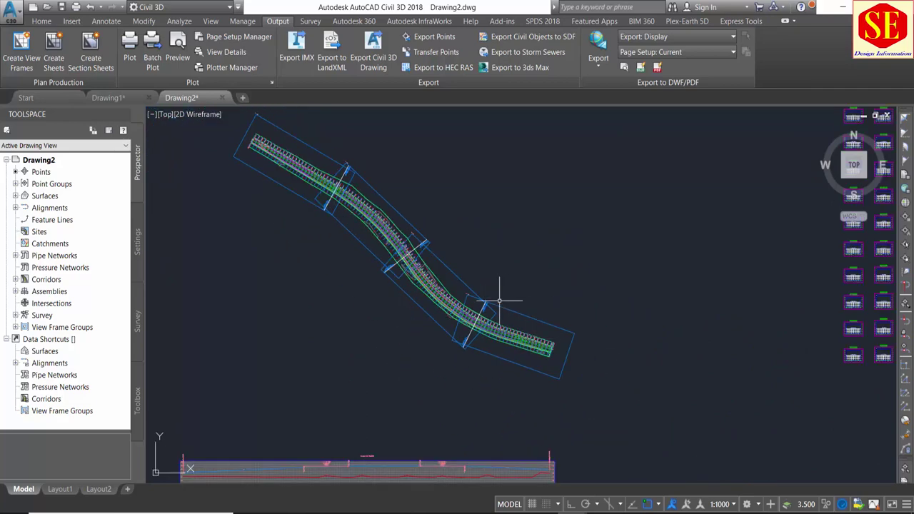
{"action": "scroll", "coordinate": [526, 243], "scroll_direction": "up", "scroll_amount": 1}
{"action": "scroll", "coordinate": [472, 183], "scroll_direction": "down", "scroll_amount": 2}
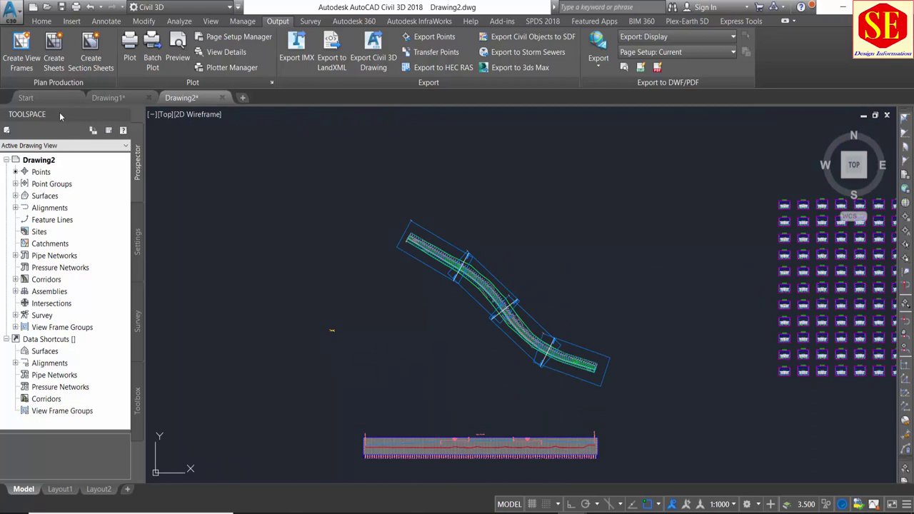
- Start Create Sheets from view frame group Sheet1, including all view frames
{"action": "left_click", "coordinate": [54, 65]}
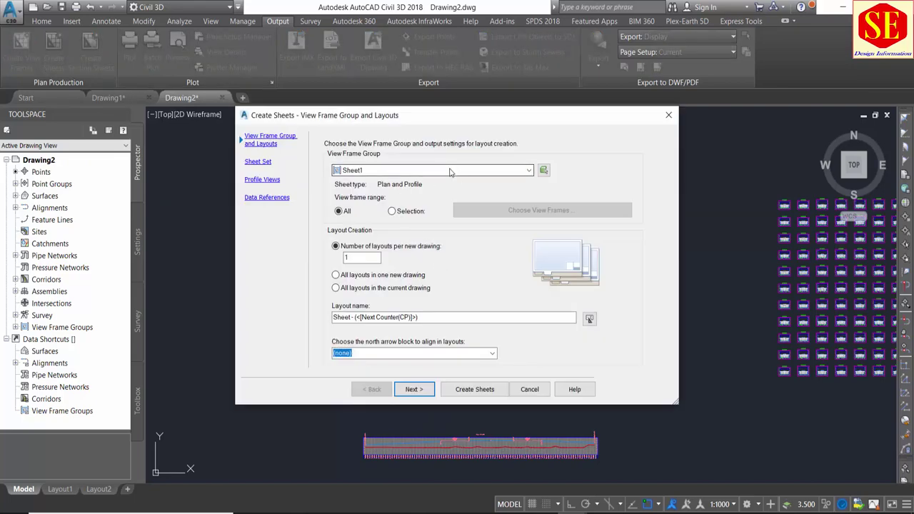
{"action": "left_click", "coordinate": [475, 172]}
{"action": "left_click", "coordinate": [475, 175]}
{"action": "left_click", "coordinate": [403, 213]}
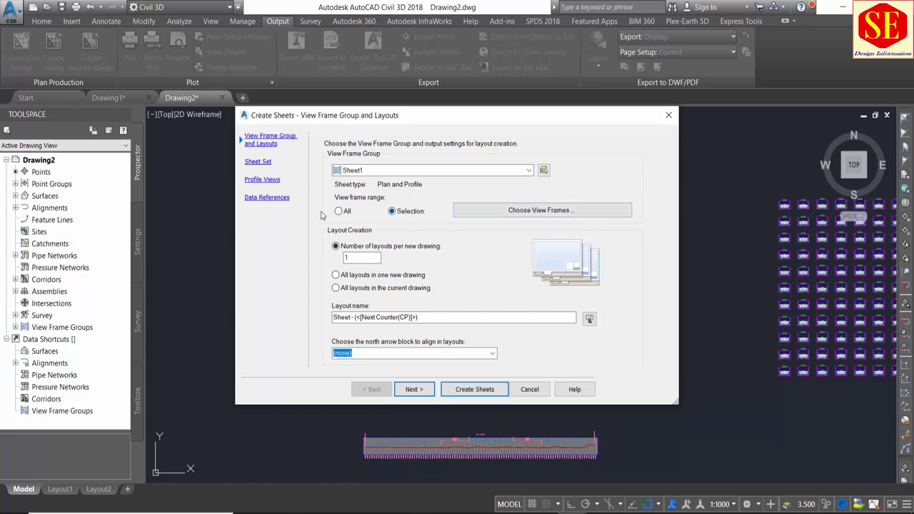
{"action": "left_click", "coordinate": [340, 211]}
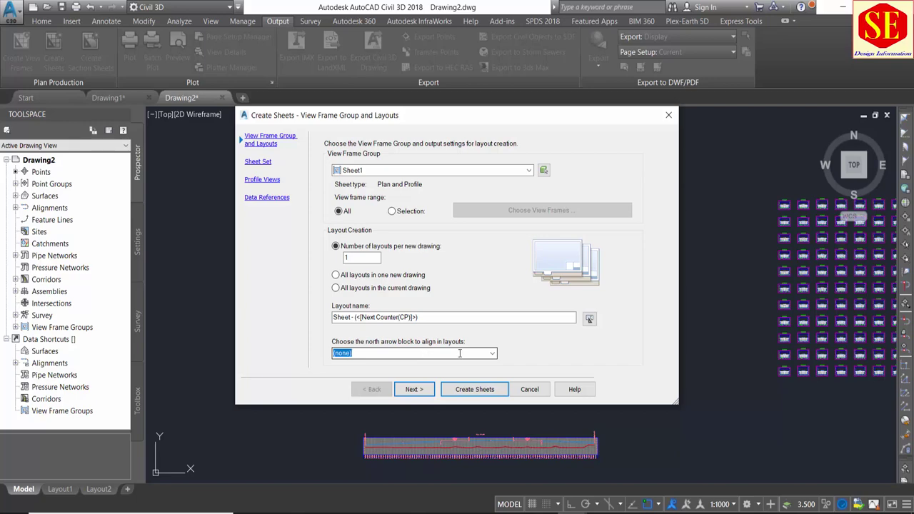
- Leave the north arrow block set to (none) for the layouts
{"action": "left_click", "coordinate": [493, 354]}
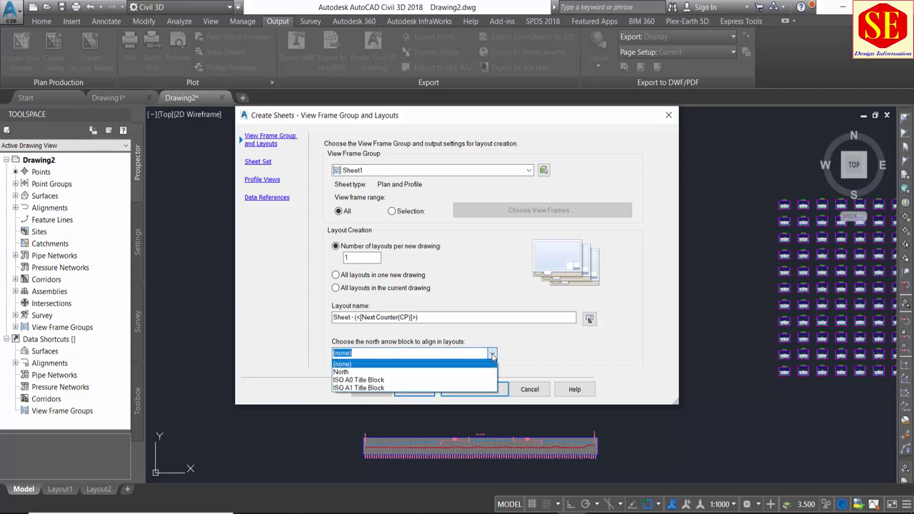
{"action": "left_click", "coordinate": [492, 355]}
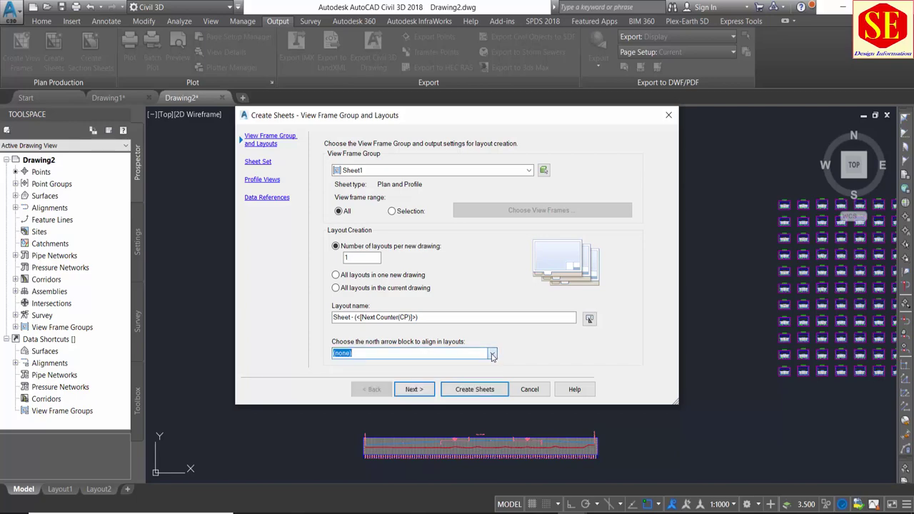
{"action": "left_click", "coordinate": [426, 390]}
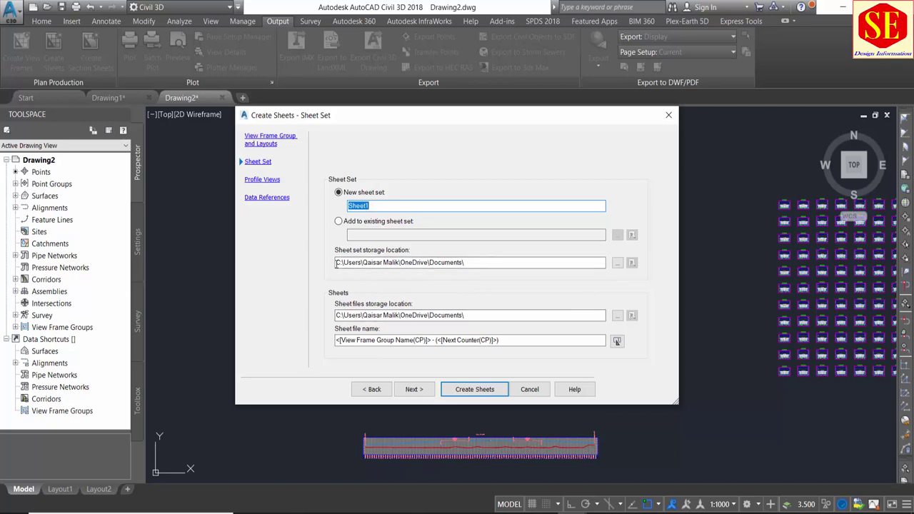
- Create a Desktop folder named pp and select it as the sheet set storage location
{"action": "left_click", "coordinate": [617, 264]}
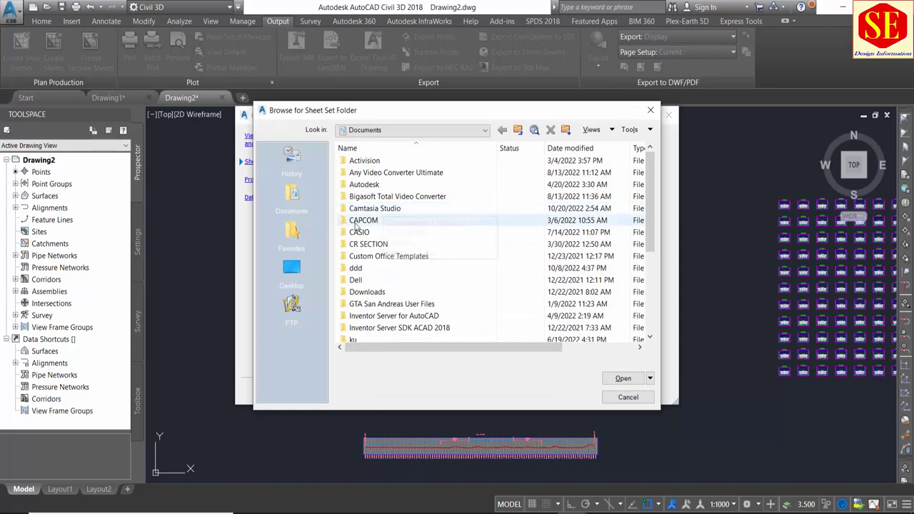
{"action": "left_click", "coordinate": [292, 270]}
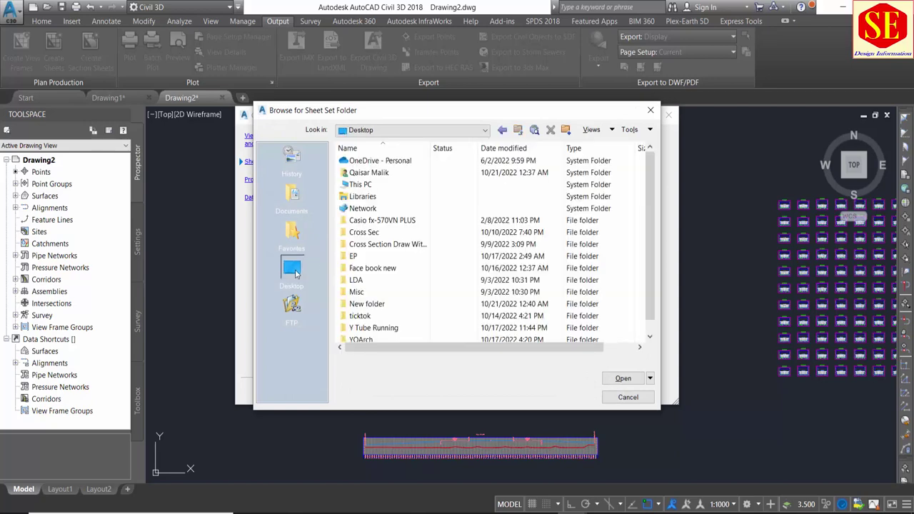
{"action": "left_click", "coordinate": [413, 246]}
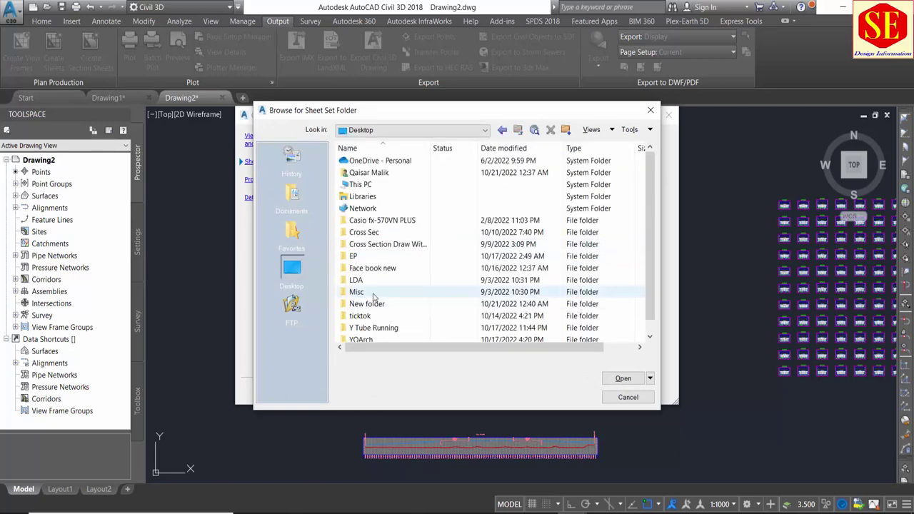
{"action": "scroll", "coordinate": [386, 332], "scroll_direction": "down", "scroll_amount": 1}
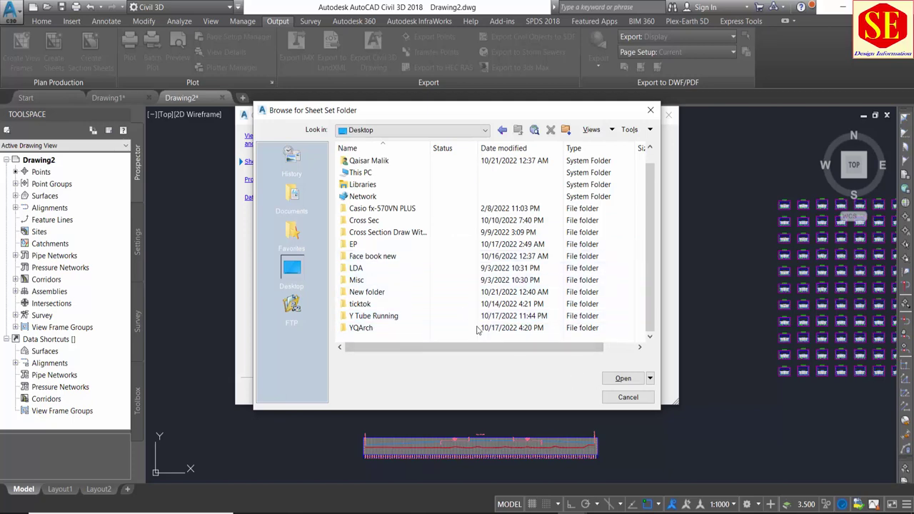
{"action": "right_click", "coordinate": [458, 317]}
{"action": "mouse_move", "coordinate": [527, 435]}
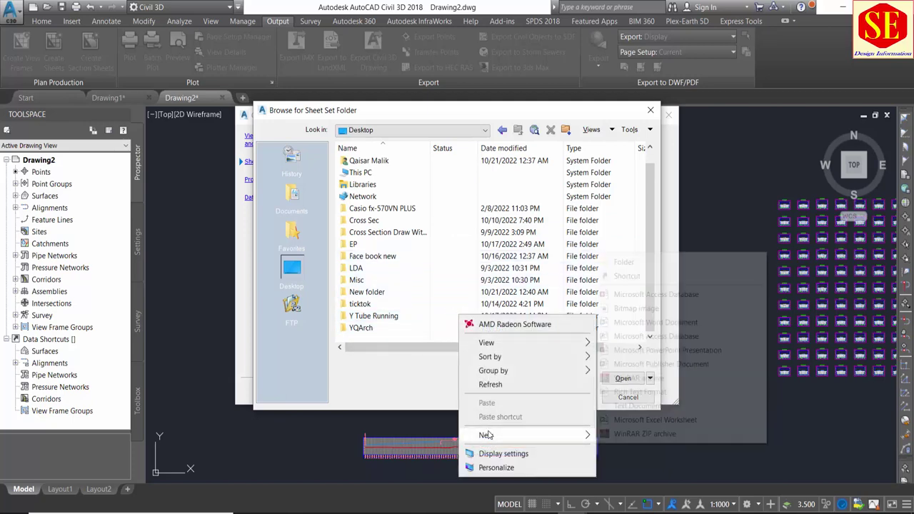
{"action": "left_click", "coordinate": [622, 263]}
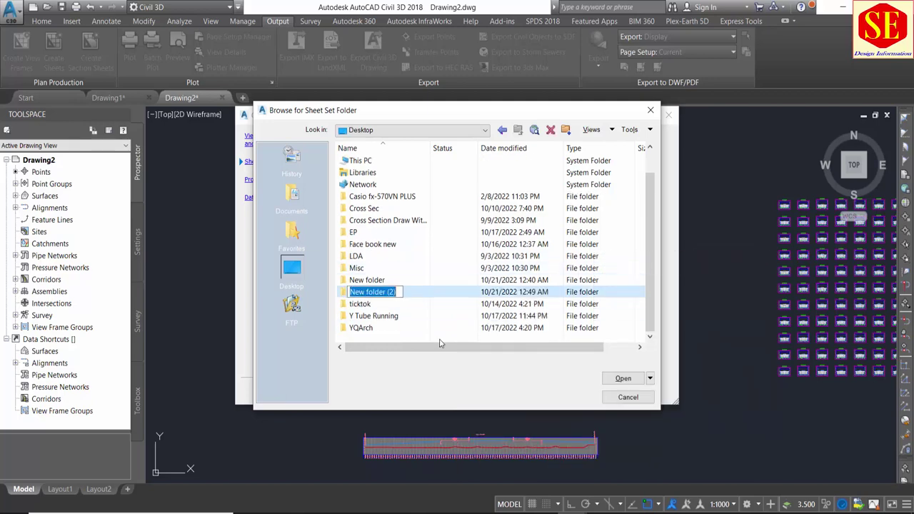
{"action": "type", "text": "pp"}
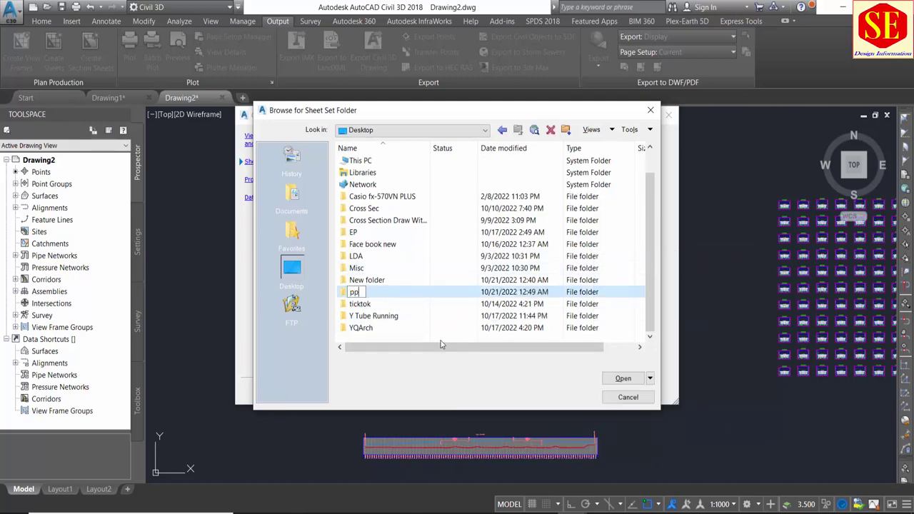
{"action": "double_click", "coordinate": [395, 295]}
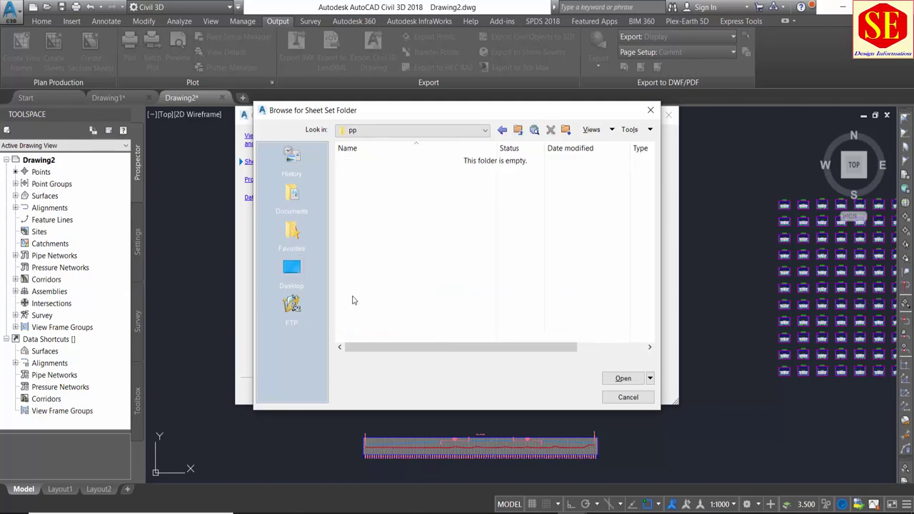
{"action": "left_click", "coordinate": [622, 378]}
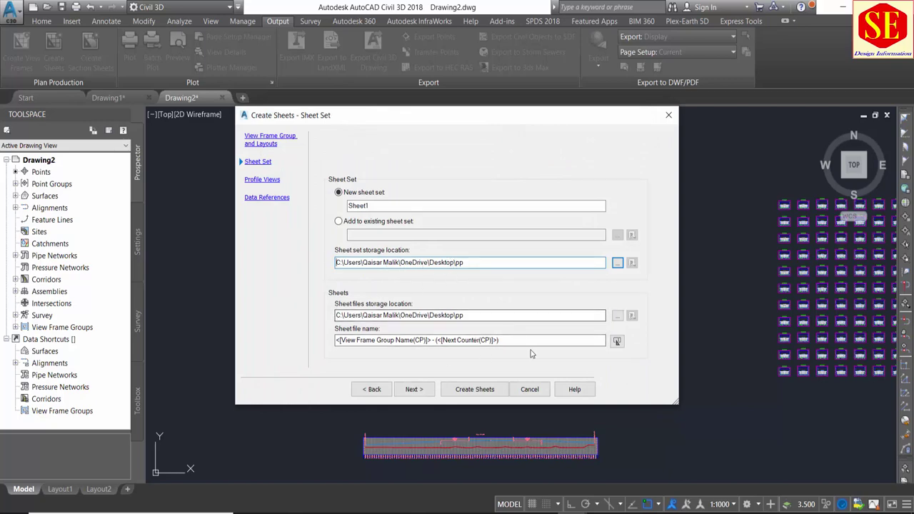
- Keep Project CL1 as the existing profile view, then switch to choosing custom settings
{"action": "left_click", "coordinate": [418, 391]}
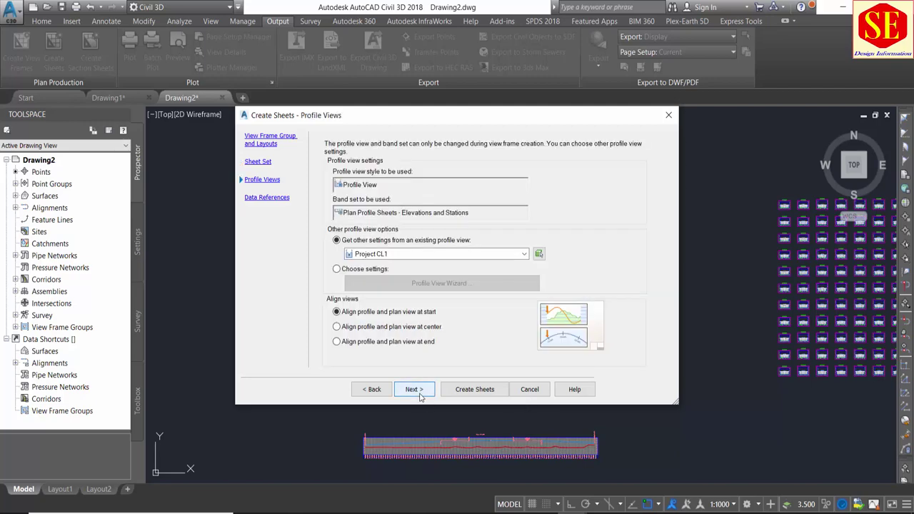
{"action": "left_click", "coordinate": [485, 254]}
{"action": "left_click", "coordinate": [485, 256]}
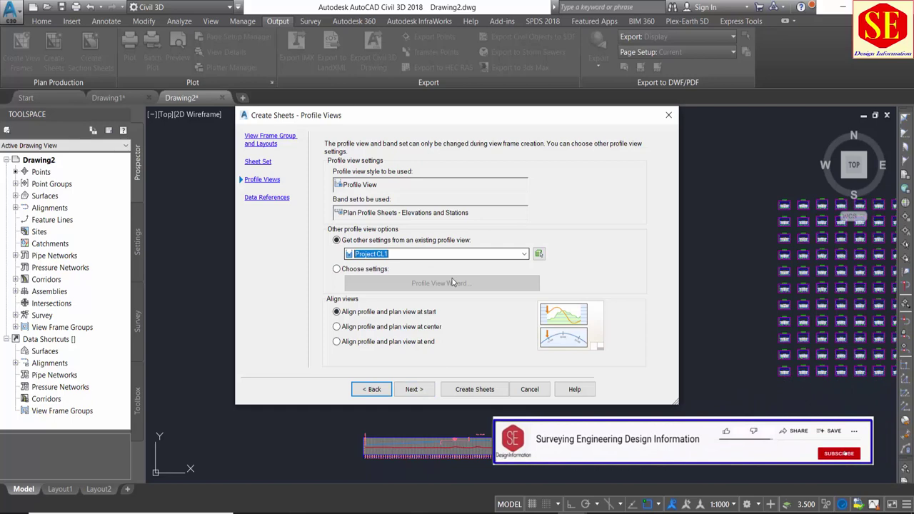
{"action": "left_click", "coordinate": [346, 275]}
{"action": "left_click", "coordinate": [346, 275]}
- In the Profile View wizard, keep First View and Intermediate View as the split view styles
{"action": "left_click", "coordinate": [437, 283]}
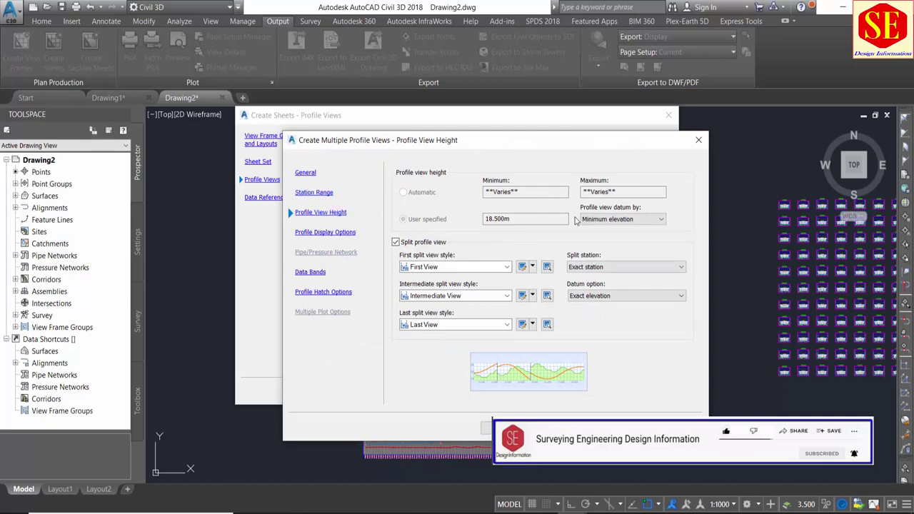
{"action": "left_click", "coordinate": [470, 267]}
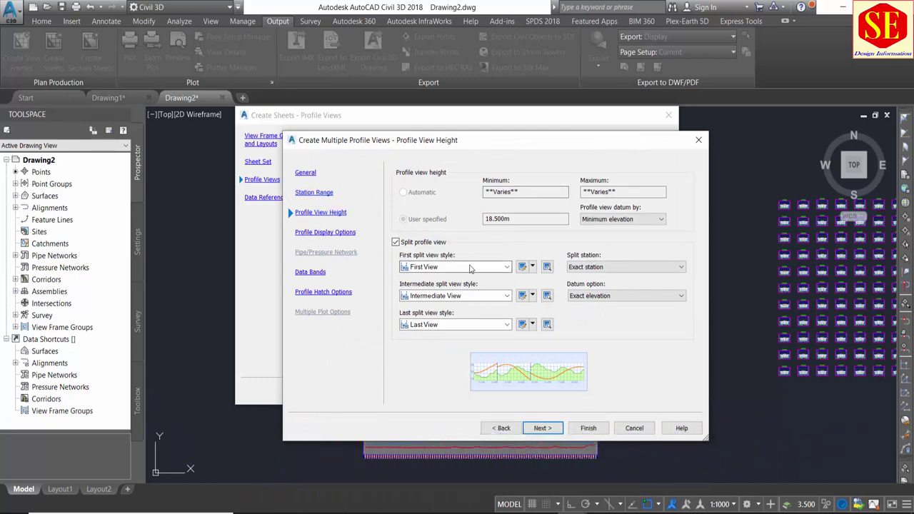
{"action": "left_click", "coordinate": [470, 267]}
{"action": "left_click", "coordinate": [459, 296]}
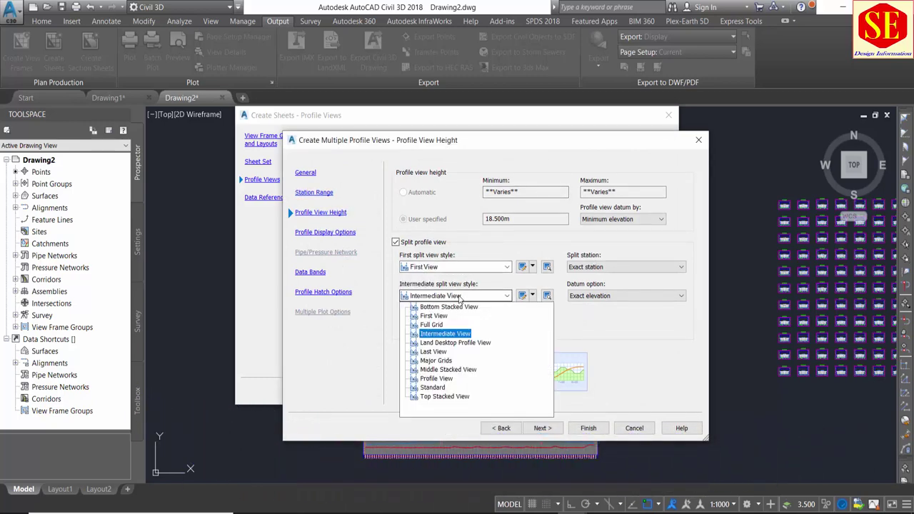
{"action": "left_click", "coordinate": [459, 298]}
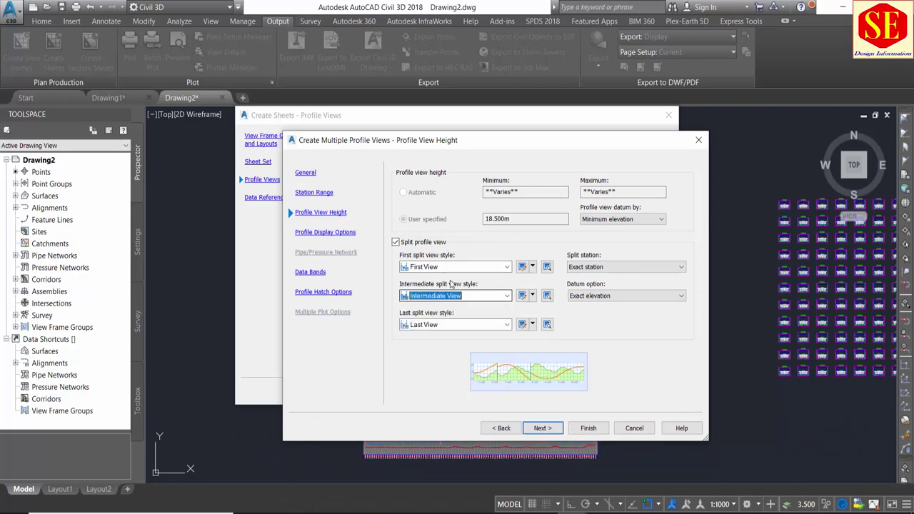
- Review profile display options and data bands, finish the wizard, and align views at end
{"action": "left_click", "coordinate": [541, 429]}
{"action": "mouse_move", "coordinate": [496, 397]}
{"action": "left_mouse_down"}
{"action": "mouse_move", "coordinate": [636, 405]}
{"action": "mouse_move", "coordinate": [496, 400]}
{"action": "left_mouse_up"}
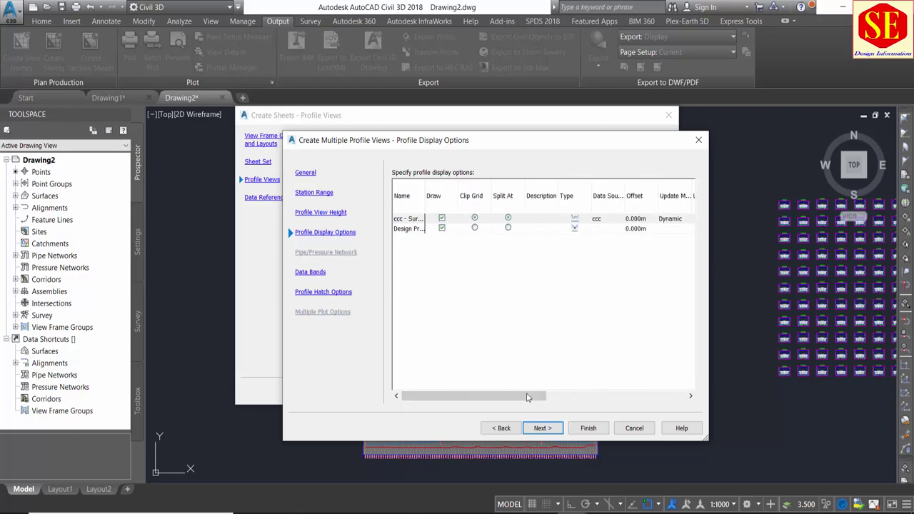
{"action": "left_click", "coordinate": [550, 431]}
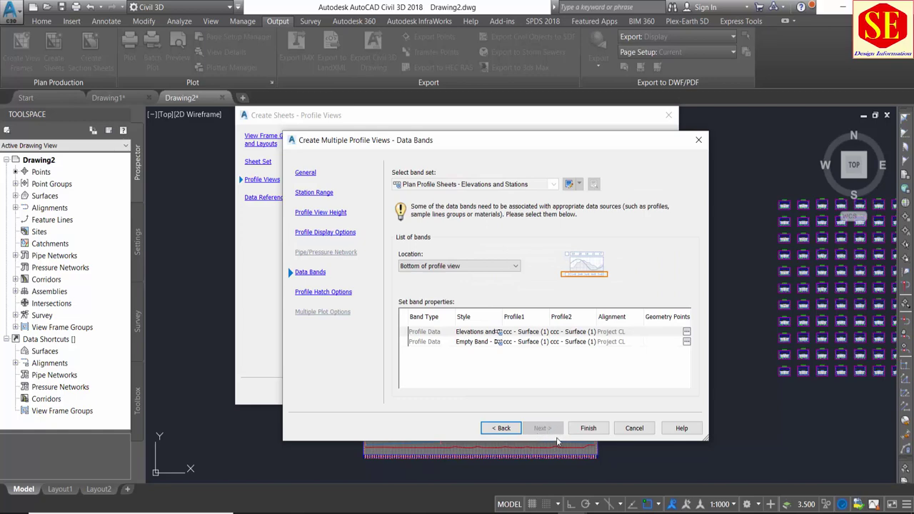
{"action": "left_click", "coordinate": [497, 429]}
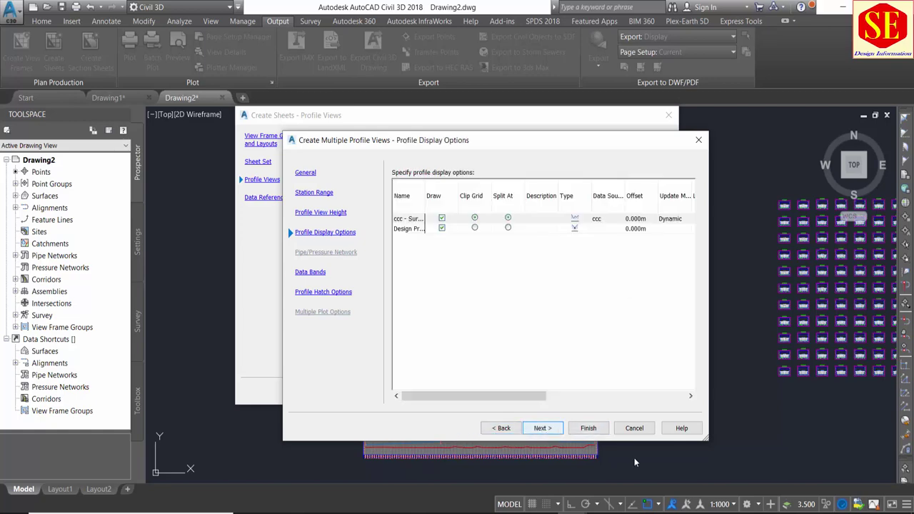
{"action": "left_click", "coordinate": [594, 432]}
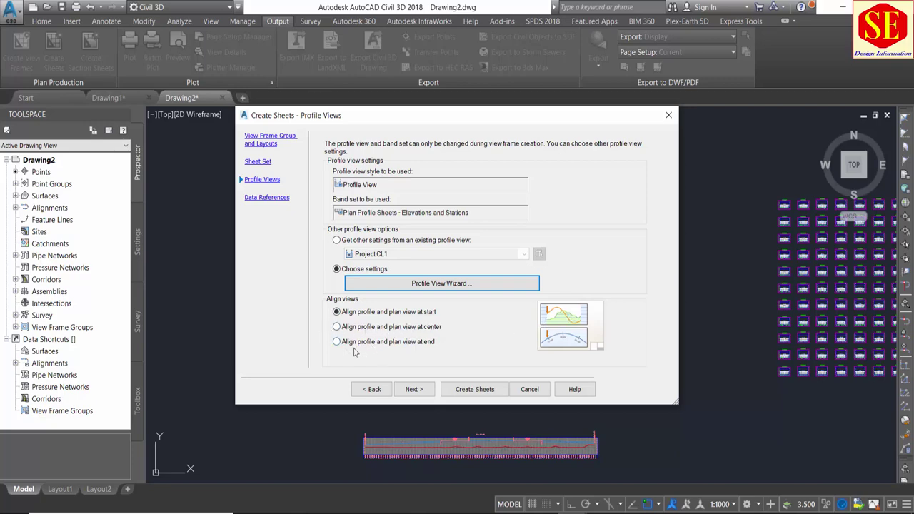
{"action": "left_click", "coordinate": [383, 343]}
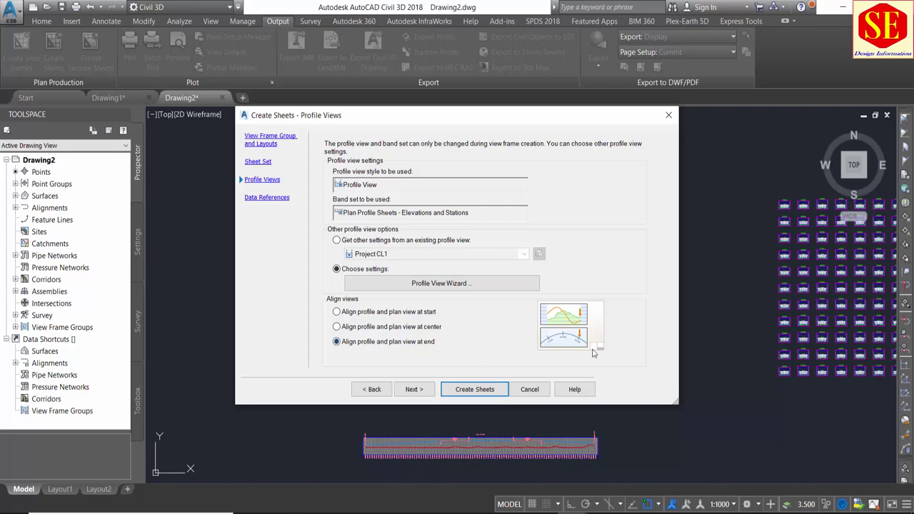
- Align profile and plan views at start and reference surfaces ccc and TTY - (1)
{"action": "left_click", "coordinate": [337, 314]}
{"action": "left_click", "coordinate": [413, 390]}
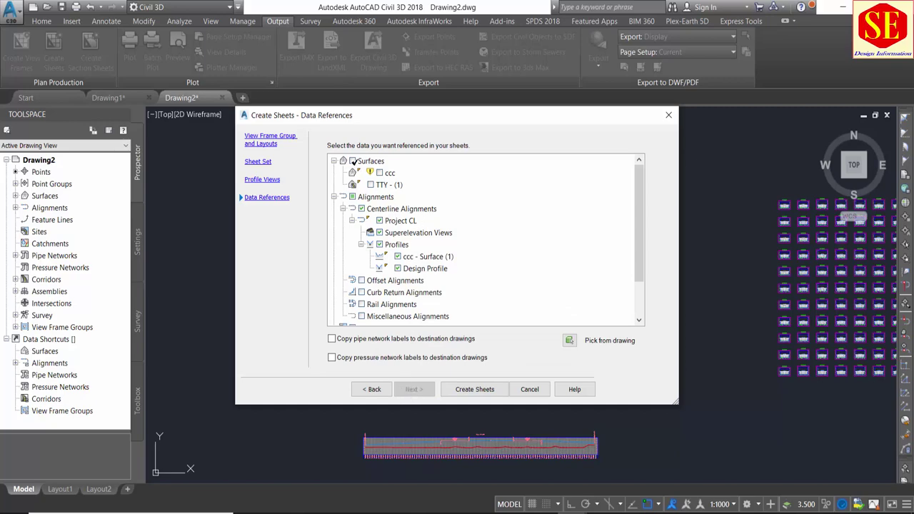
{"action": "left_click", "coordinate": [353, 162]}
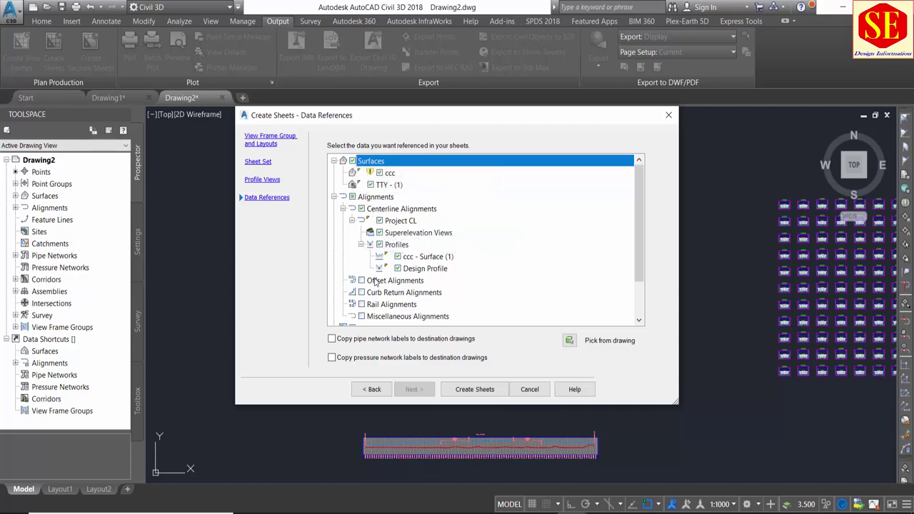
{"action": "scroll", "coordinate": [477, 272], "scroll_direction": "down", "scroll_amount": 1}
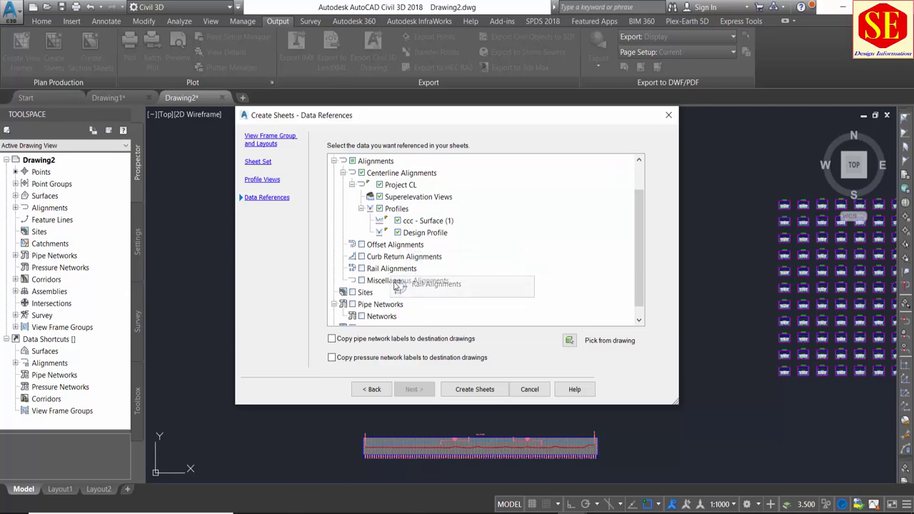
{"action": "scroll", "coordinate": [388, 285], "scroll_direction": "down", "scroll_amount": 1}
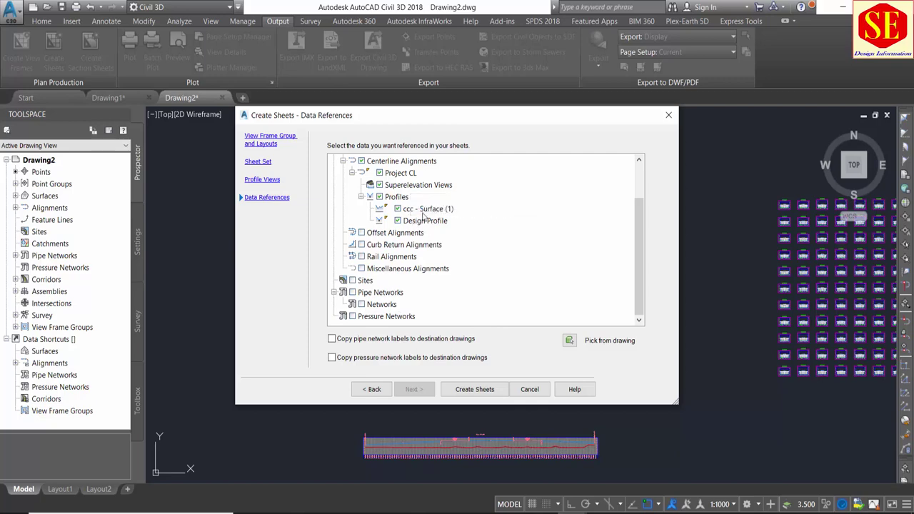
{"action": "scroll", "coordinate": [493, 219], "scroll_direction": "up", "scroll_amount": 2}
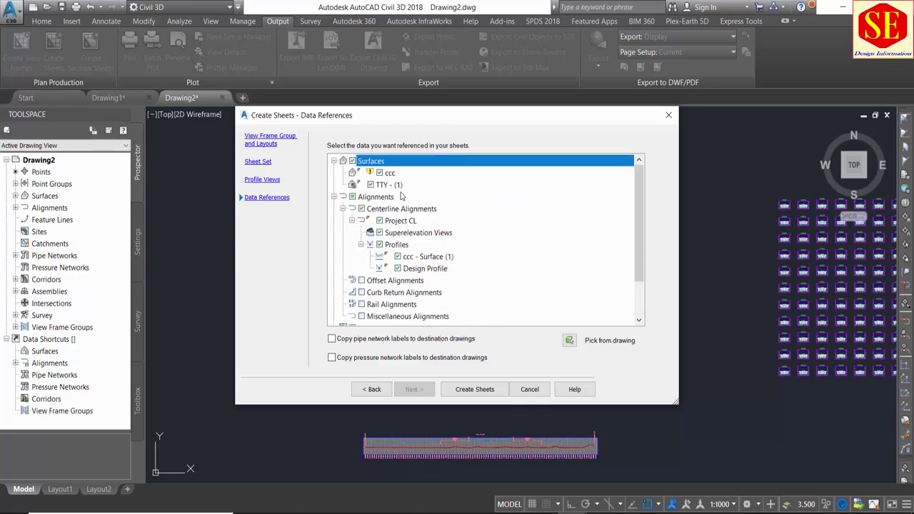
- Create the sheets and save the drawing, so the sheet set lists sheets (9) through (12)
{"action": "left_click", "coordinate": [473, 391]}
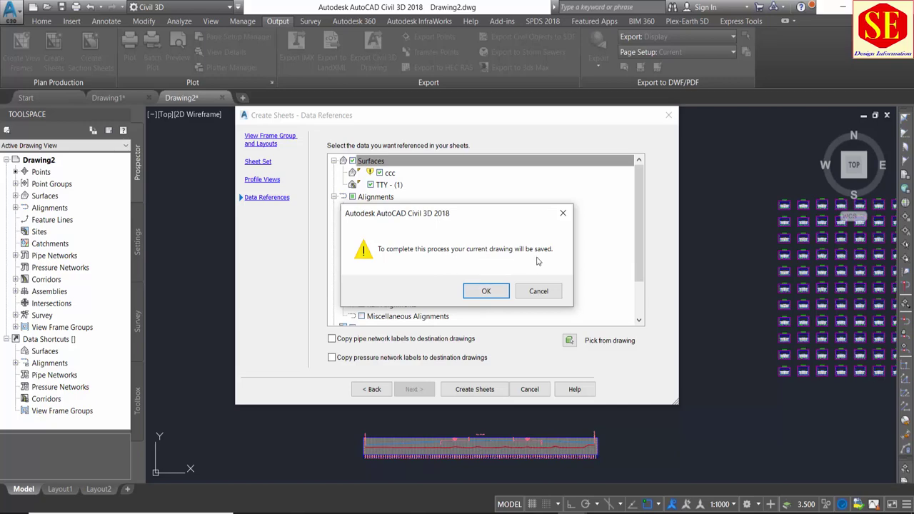
{"action": "left_click", "coordinate": [500, 291]}
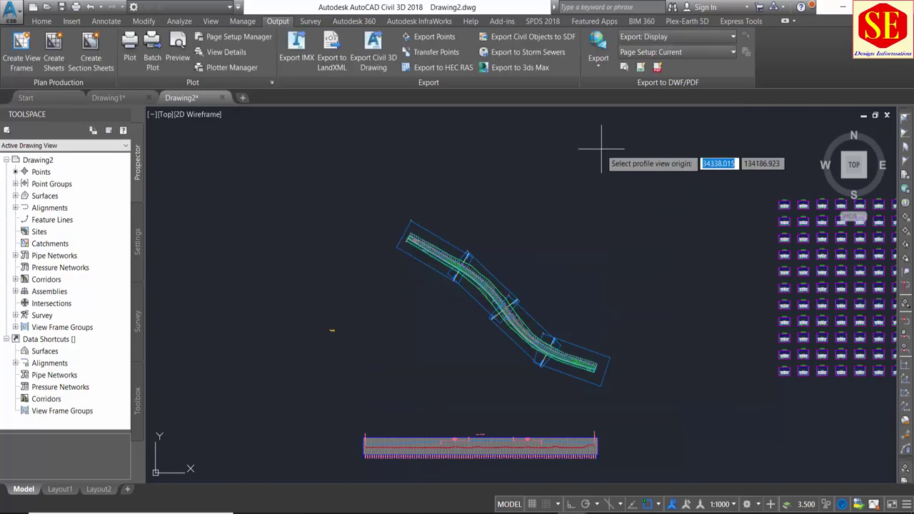
{"action": "middle_click_drag", "start_coordinate": [519, 182], "coordinate": [506, 337]}
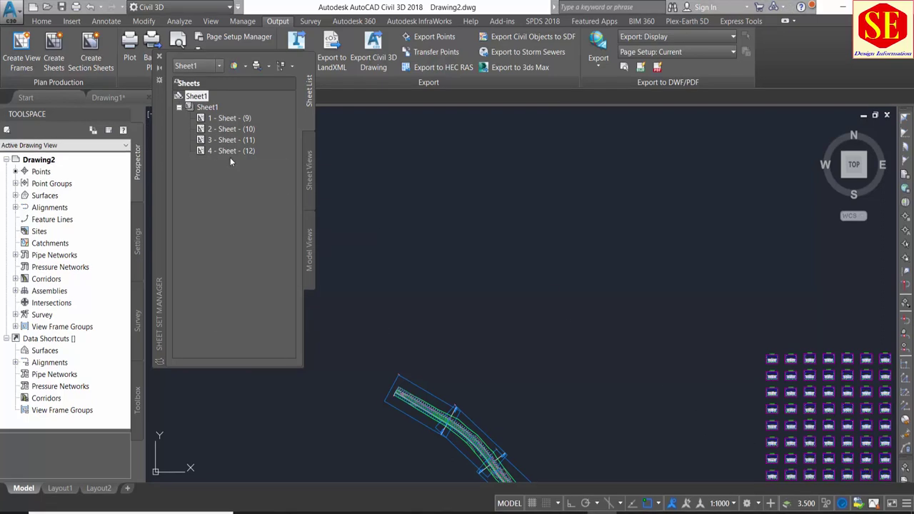
- Open sheet layouts 1 - Sheet - (9) and 2 - Sheet - (10) for review
{"action": "double_click", "coordinate": [226, 118]}
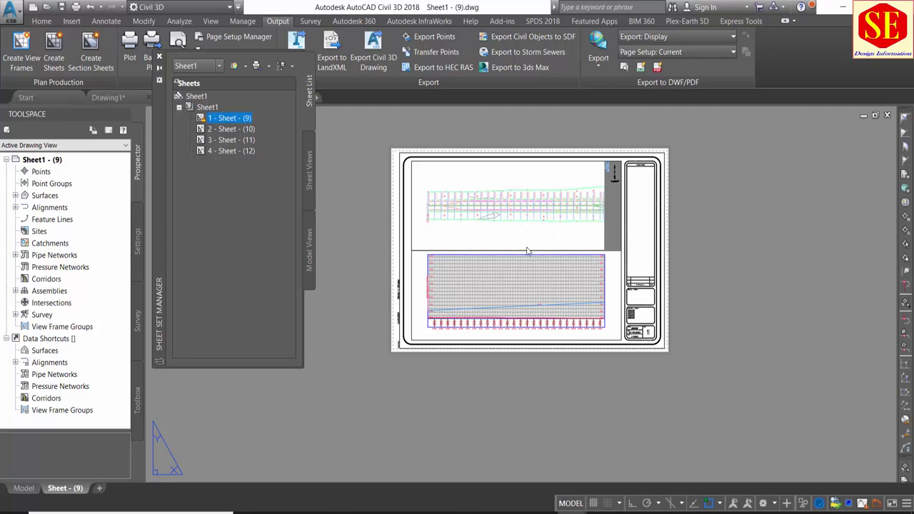
{"action": "scroll", "coordinate": [529, 314], "scroll_direction": "up", "scroll_amount": 1}
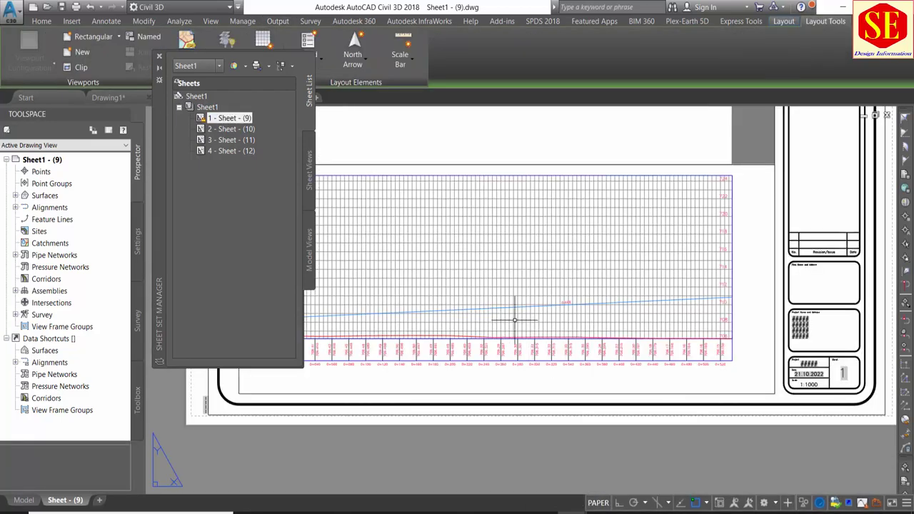
{"action": "scroll", "coordinate": [557, 318], "scroll_direction": "down", "scroll_amount": 2}
{"action": "double_click", "coordinate": [233, 129]}
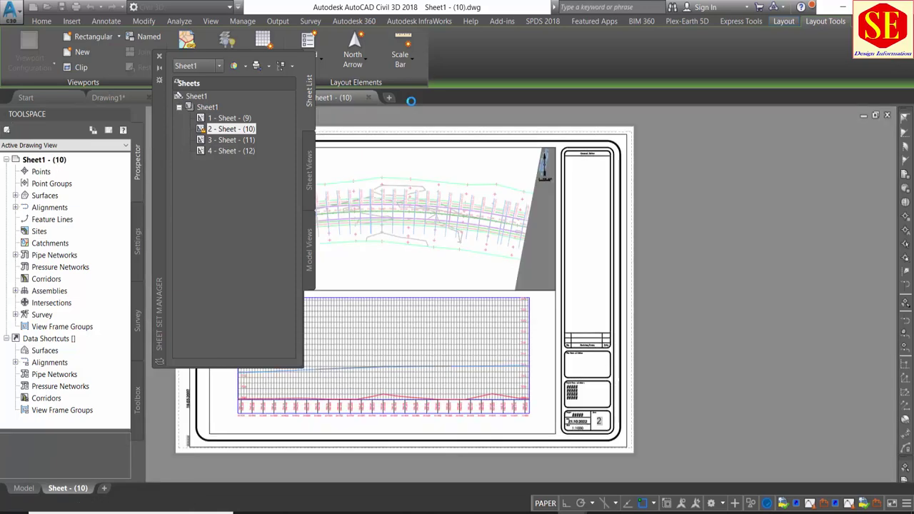
- Open sheet layouts (11) and (12) for review, then switch back to the empty Drawing1
{"action": "double_click", "coordinate": [224, 140]}
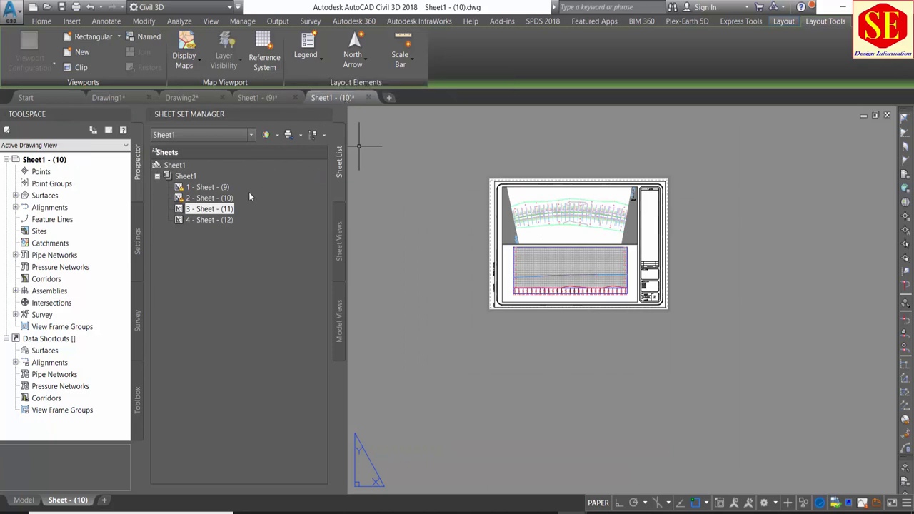
{"action": "double_click", "coordinate": [205, 220]}
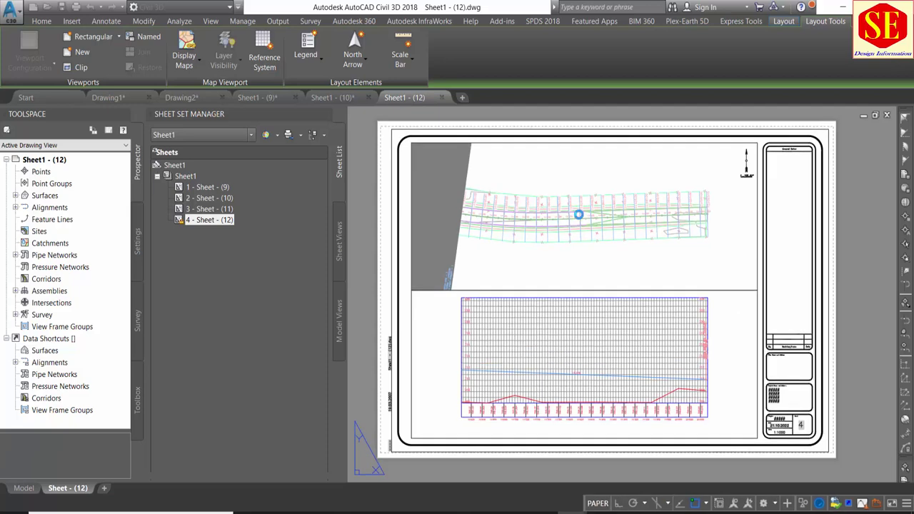
{"action": "scroll", "coordinate": [591, 263], "scroll_direction": "down", "scroll_amount": 2}
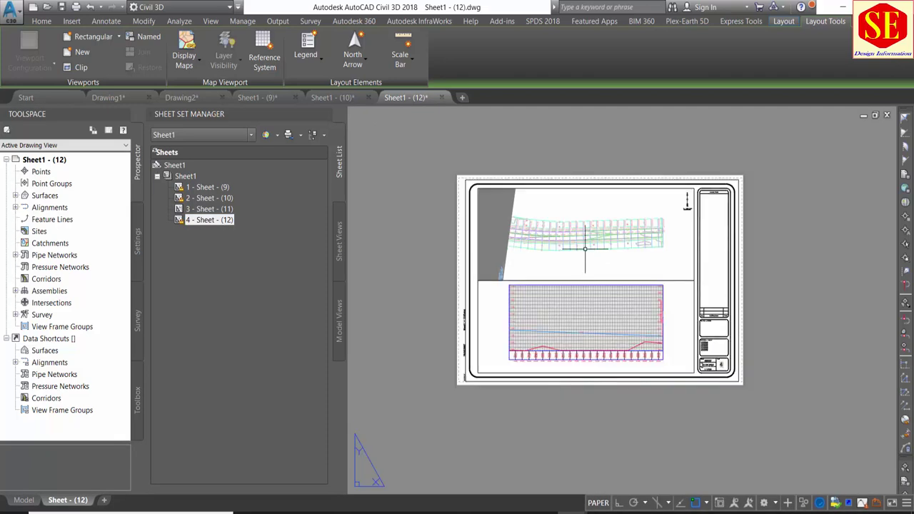
{"action": "scroll", "coordinate": [567, 322], "scroll_direction": "up", "scroll_amount": 2}
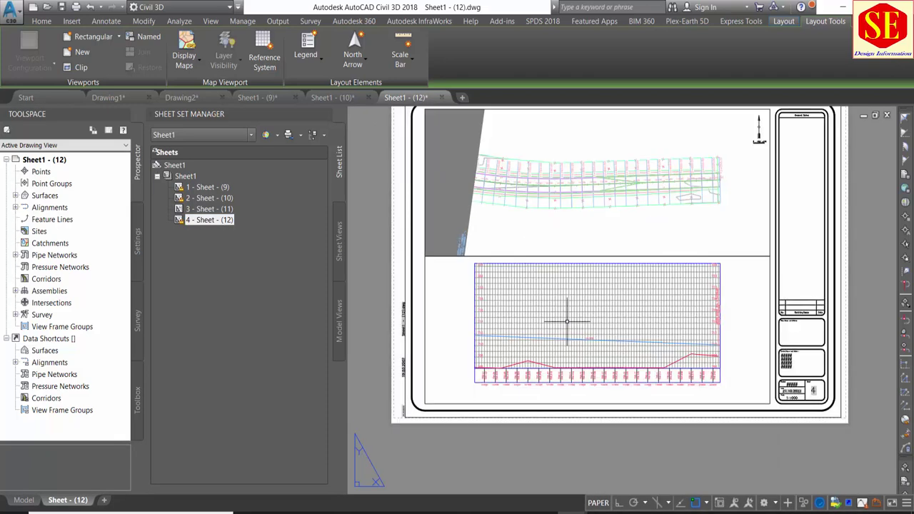
{"action": "double_click", "coordinate": [202, 209]}
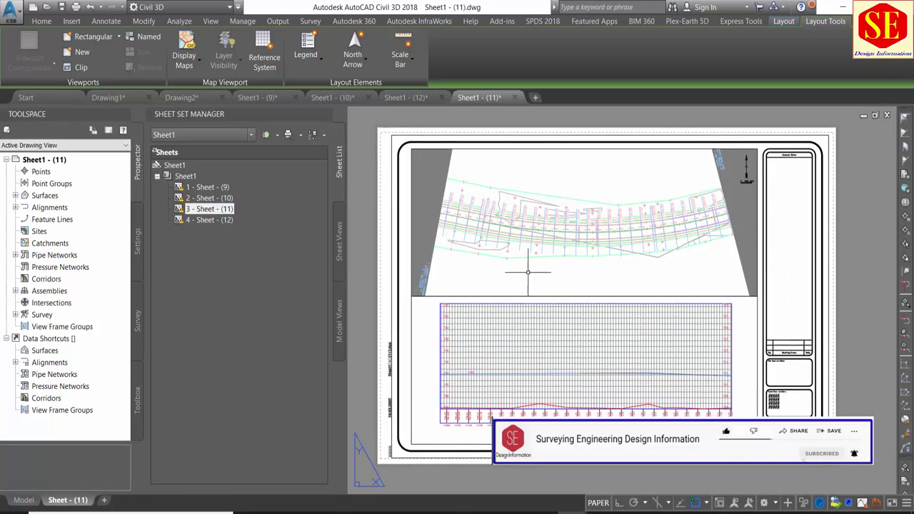
{"action": "left_click", "coordinate": [115, 100]}
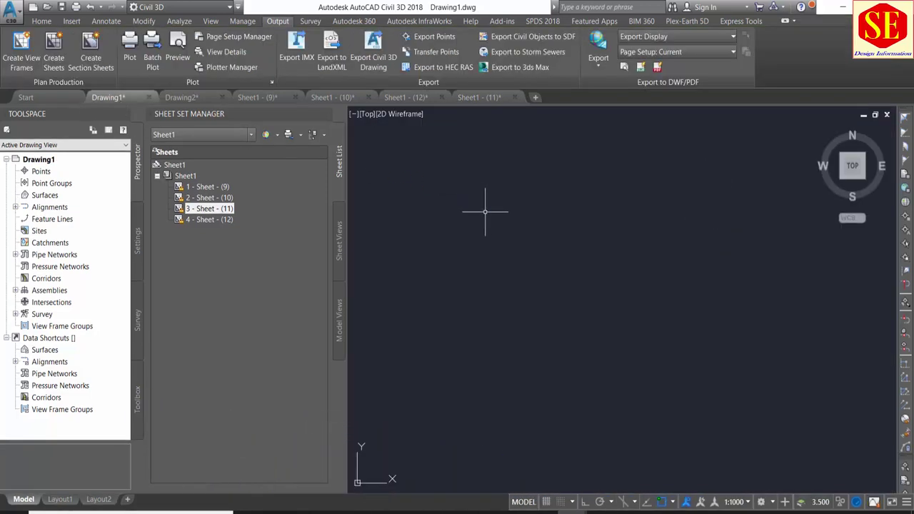
- Switch back to Drawing2 and close the Sheet Set Manager
{"action": "left_click", "coordinate": [187, 98]}
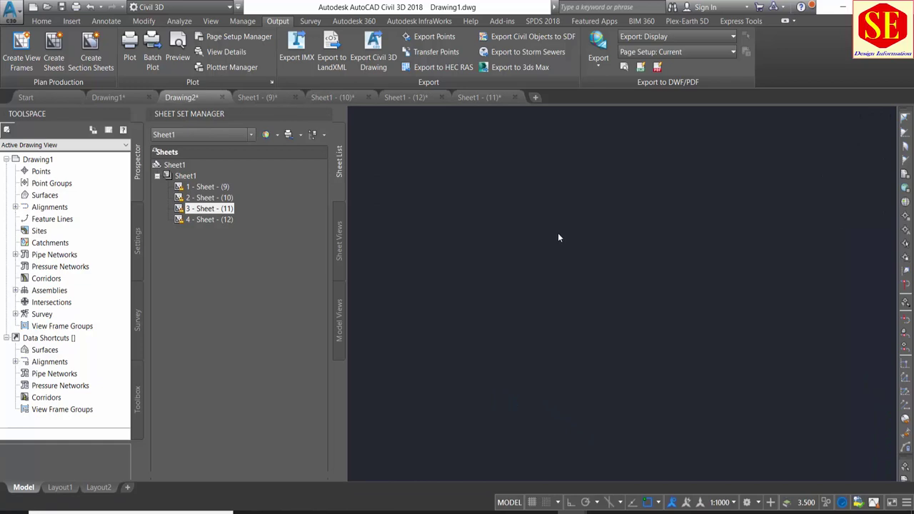
{"action": "scroll", "coordinate": [563, 229], "scroll_direction": "down", "scroll_amount": 5}
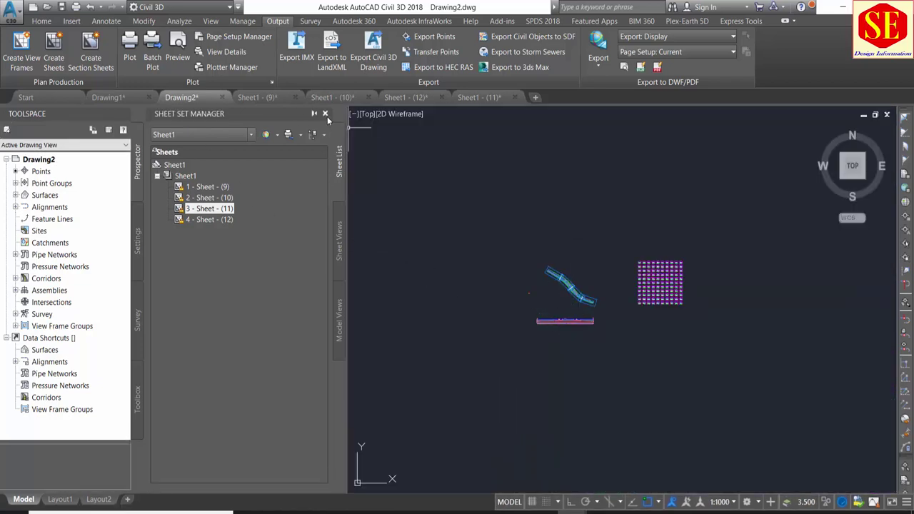
{"action": "left_click", "coordinate": [325, 114]}
{"action": "scroll", "coordinate": [608, 286], "scroll_direction": "up", "scroll_amount": 5}
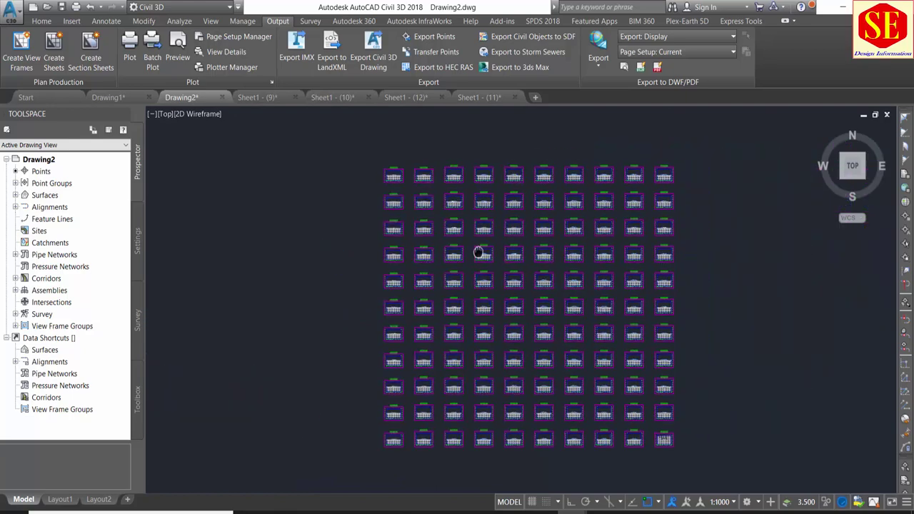
- Pan and zoom to bring the grid of cross-section views into view
{"action": "middle_click_drag", "start_coordinate": [478, 252], "coordinate": [470, 250]}
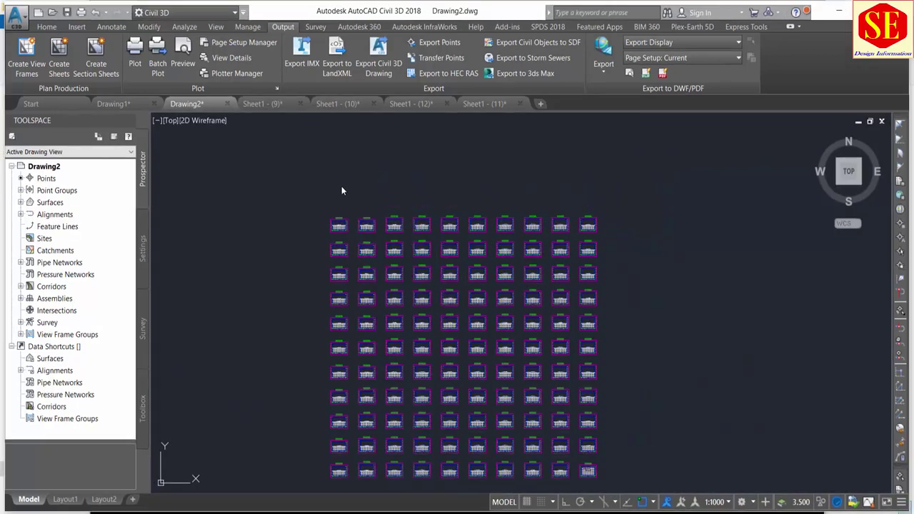
{"action": "middle_click_drag", "start_coordinate": [435, 260], "coordinate": [429, 235]}
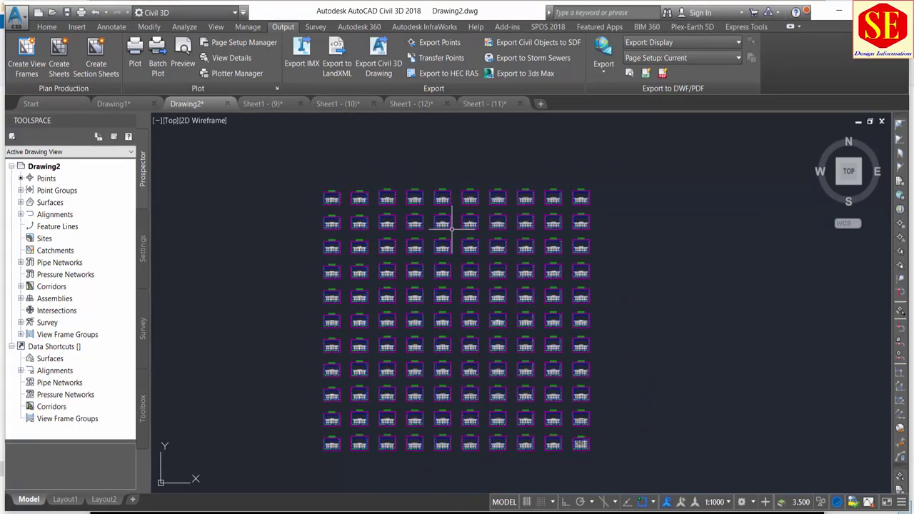
{"action": "scroll", "coordinate": [442, 300], "scroll_direction": "up", "scroll_amount": 3}
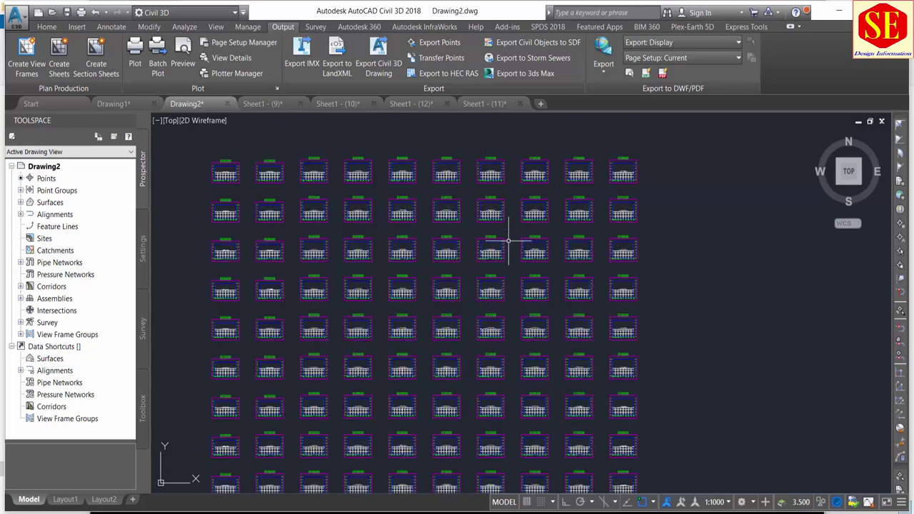
{"action": "scroll", "coordinate": [496, 286], "scroll_direction": "up", "scroll_amount": 2}
{"action": "scroll", "coordinate": [507, 280], "scroll_direction": "down", "scroll_amount": 5}
{"action": "scroll", "coordinate": [484, 261], "scroll_direction": "down", "scroll_amount": 1}
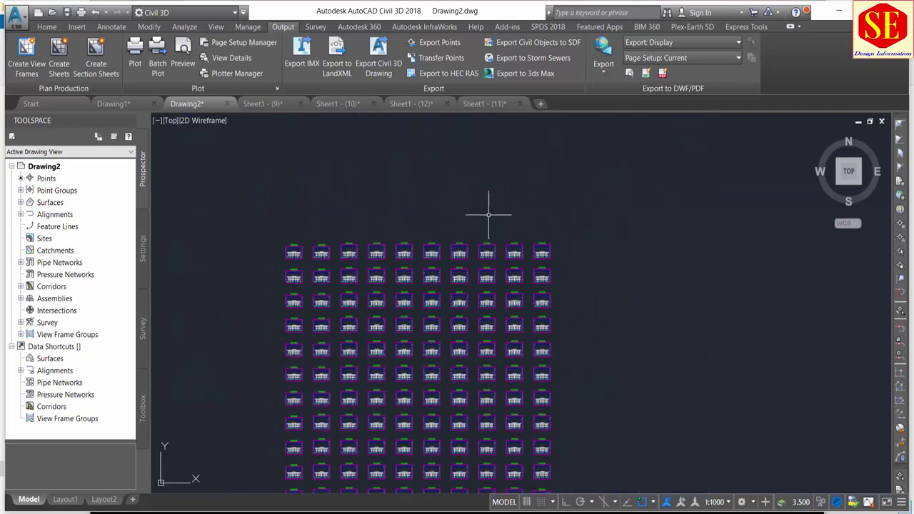
{"action": "middle_click_drag", "start_coordinate": [524, 212], "coordinate": [444, 240]}
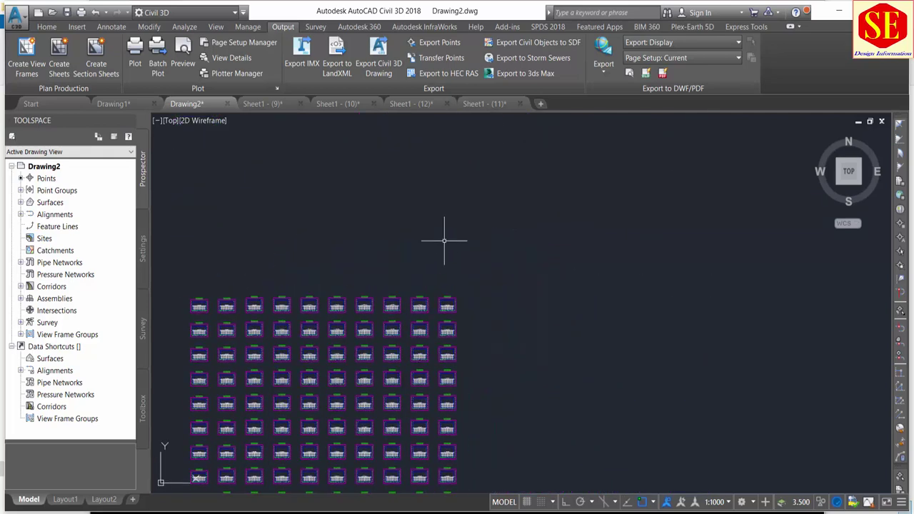
{"action": "left_click", "coordinate": [53, 28]}
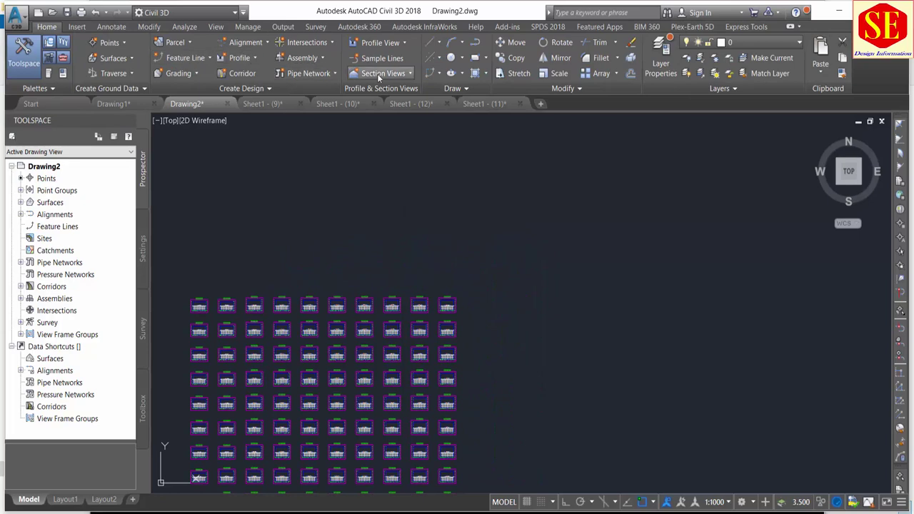
- Create multiple section views for Project CL and JJJ with Production sheet placement
{"action": "left_click", "coordinate": [380, 78]}
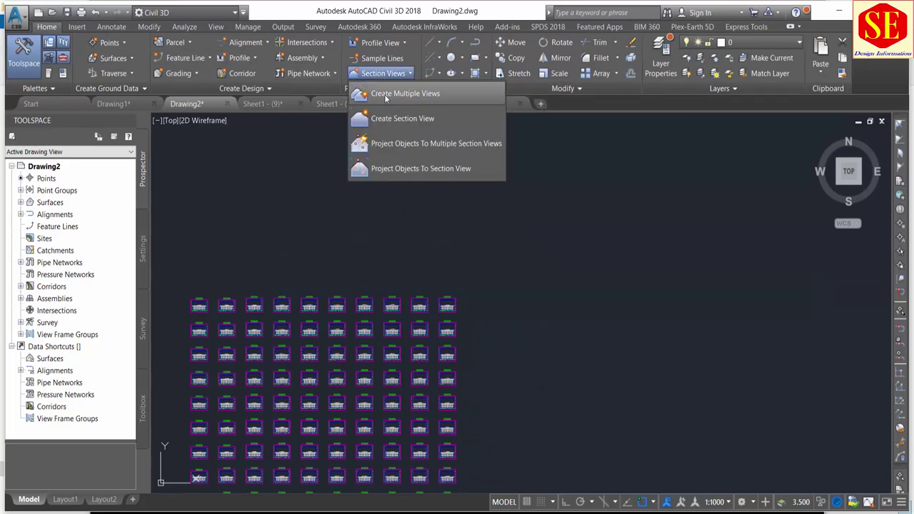
{"action": "left_click", "coordinate": [405, 93]}
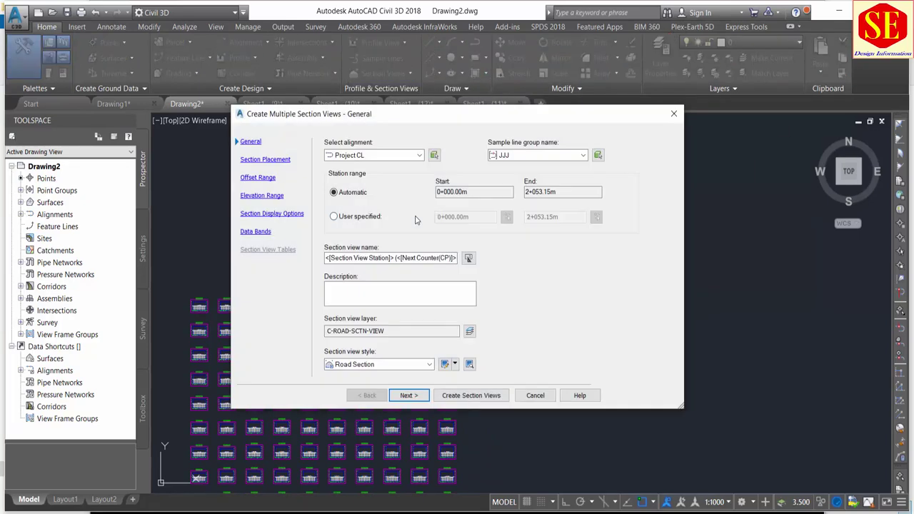
{"action": "left_click", "coordinate": [409, 395]}
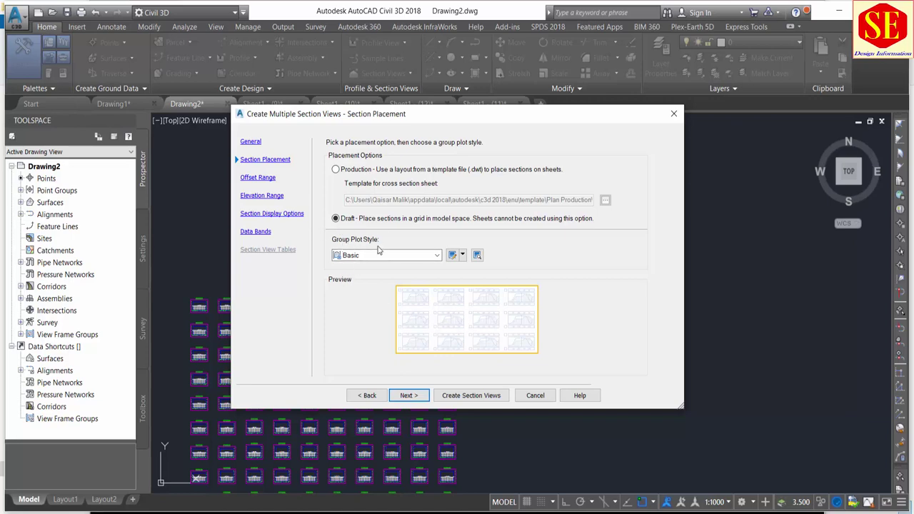
{"action": "left_click", "coordinate": [336, 170]}
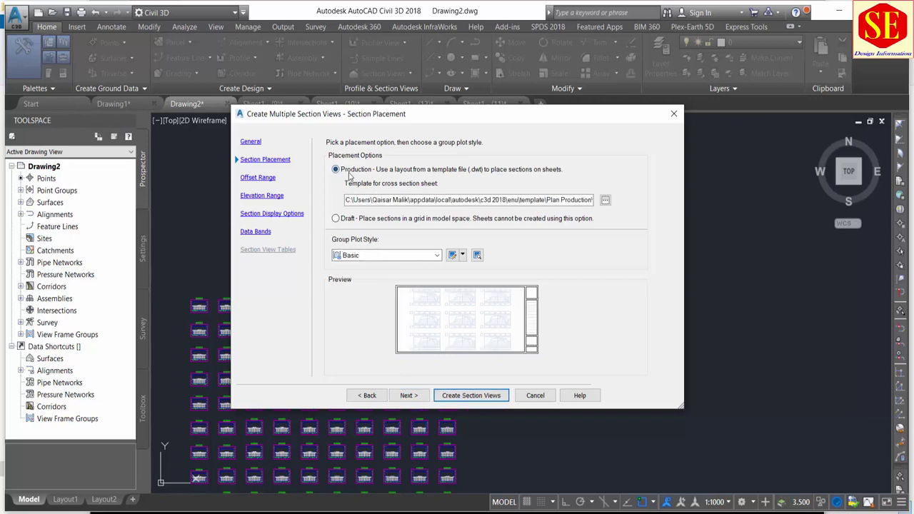
{"action": "left_click", "coordinate": [412, 395]}
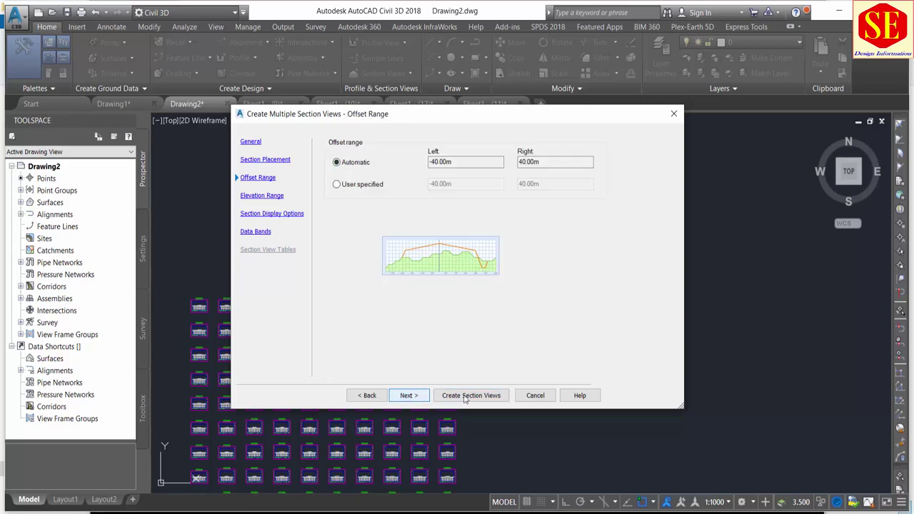
{"action": "left_click", "coordinate": [484, 398]}
{"action": "scroll", "coordinate": [473, 307], "scroll_direction": "down", "scroll_amount": 3}
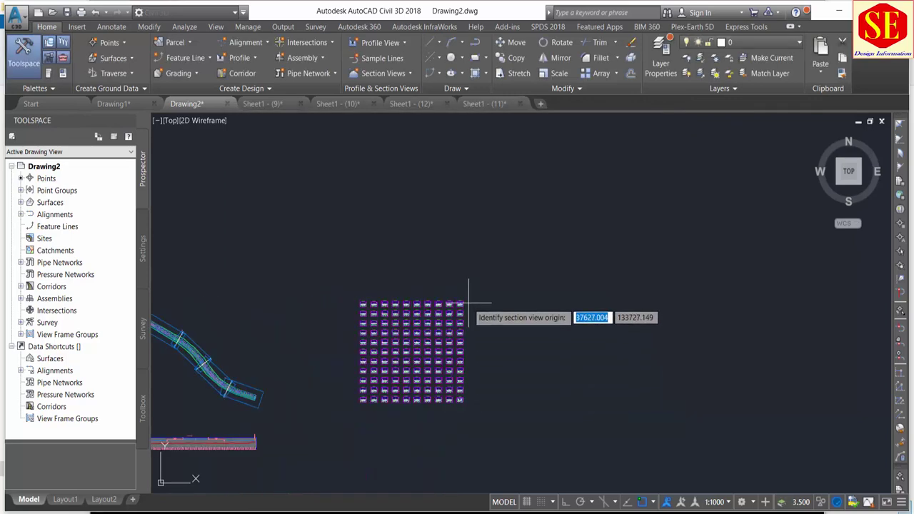
{"action": "middle_click_drag", "start_coordinate": [558, 238], "coordinate": [399, 227]}
{"action": "left_click", "coordinate": [426, 182]}
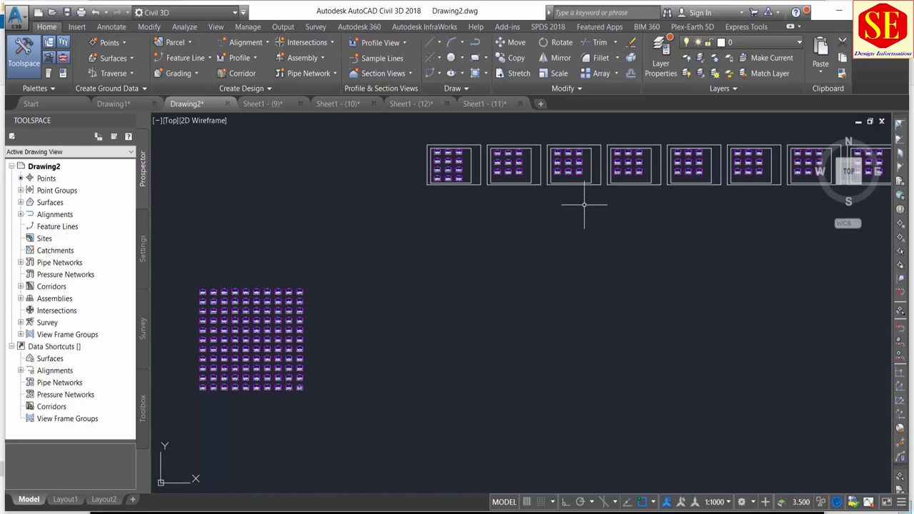
{"action": "middle_click_drag", "start_coordinate": [588, 204], "coordinate": [477, 315]}
{"action": "scroll", "coordinate": [348, 277], "scroll_direction": "up", "scroll_amount": 6}
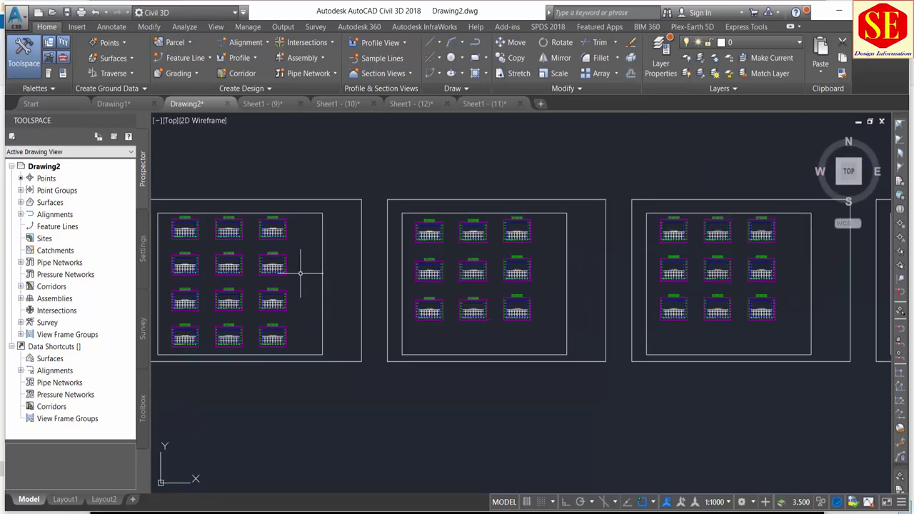
{"action": "middle_click_drag", "start_coordinate": [335, 277], "coordinate": [354, 273]}
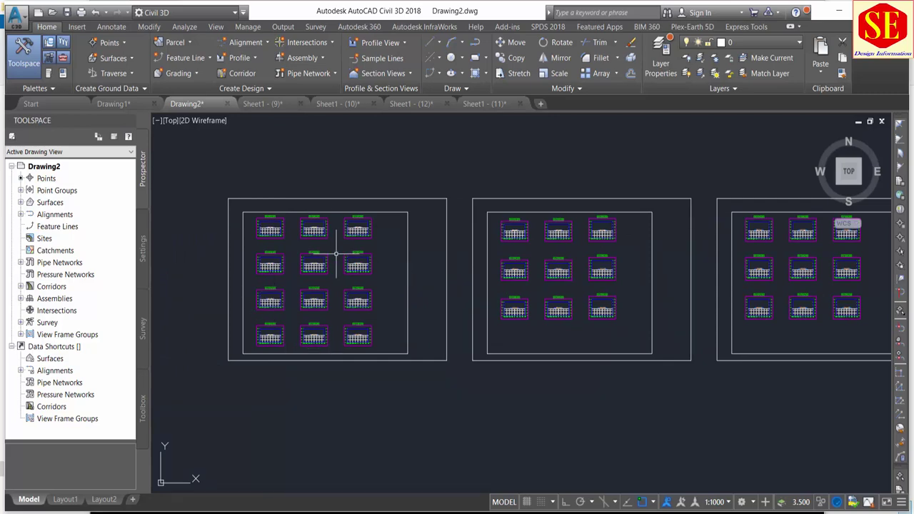
{"action": "middle_click_drag", "start_coordinate": [656, 273], "coordinate": [693, 286]}
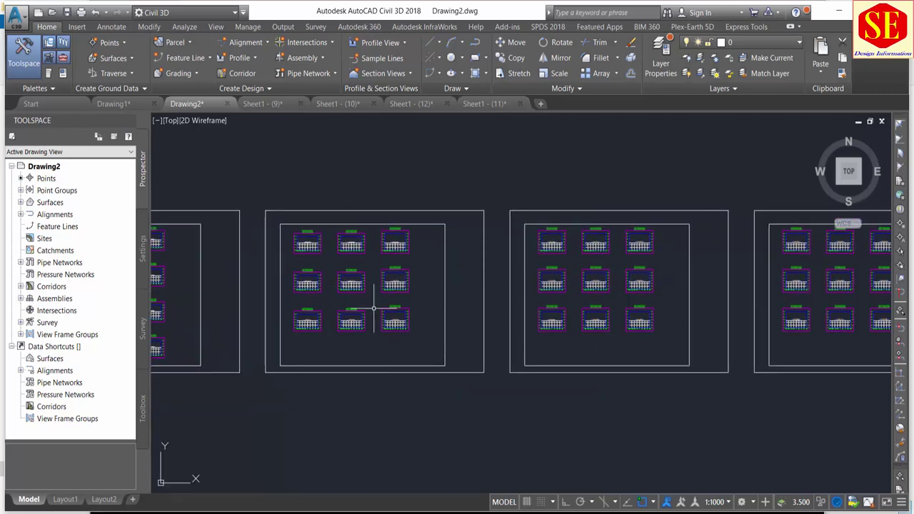
{"action": "scroll", "coordinate": [373, 310], "scroll_direction": "down", "scroll_amount": 2}
{"action": "scroll", "coordinate": [698, 296], "scroll_direction": "down", "scroll_amount": 1}
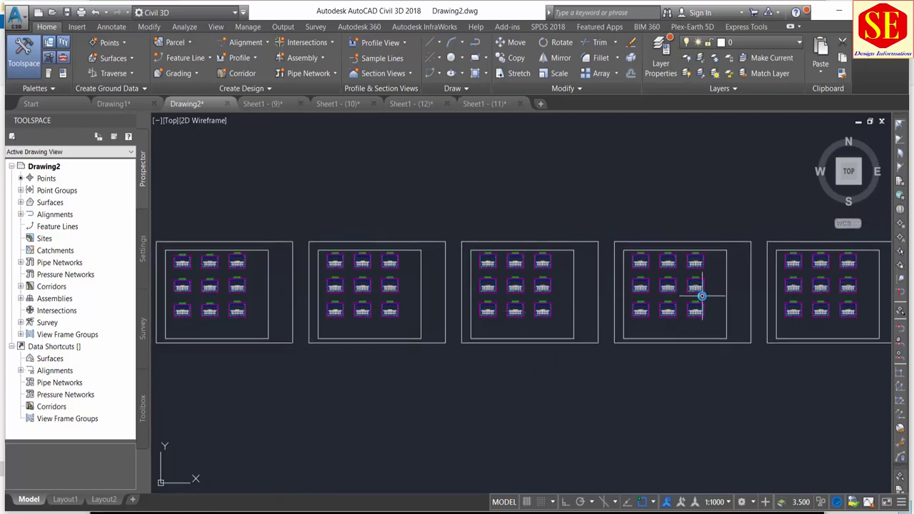
{"action": "scroll", "coordinate": [705, 276], "scroll_direction": "down", "scroll_amount": 2}
{"action": "middle_click_drag", "start_coordinate": [704, 276], "coordinate": [323, 279]}
{"action": "scroll", "coordinate": [577, 261], "scroll_direction": "up", "scroll_amount": 2}
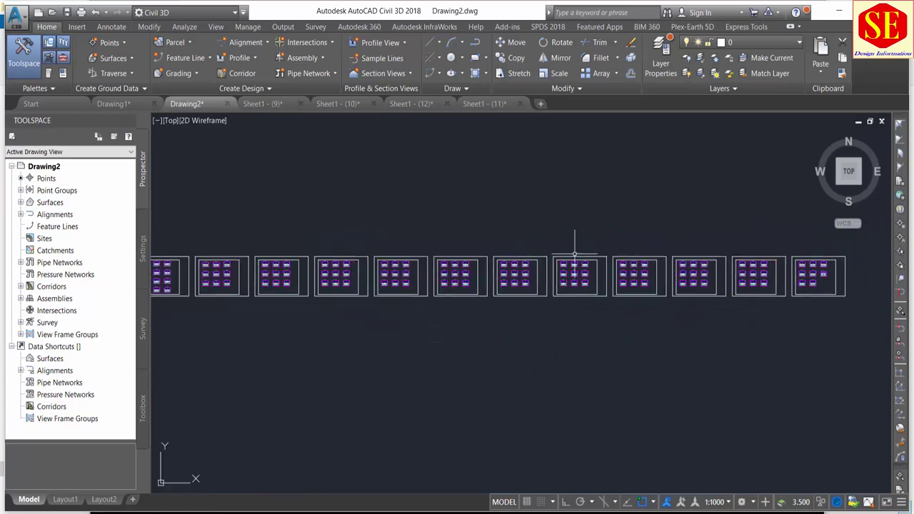
{"action": "scroll", "coordinate": [461, 286], "scroll_direction": "down", "scroll_amount": 2}
{"action": "scroll", "coordinate": [226, 279], "scroll_direction": "up", "scroll_amount": 2}
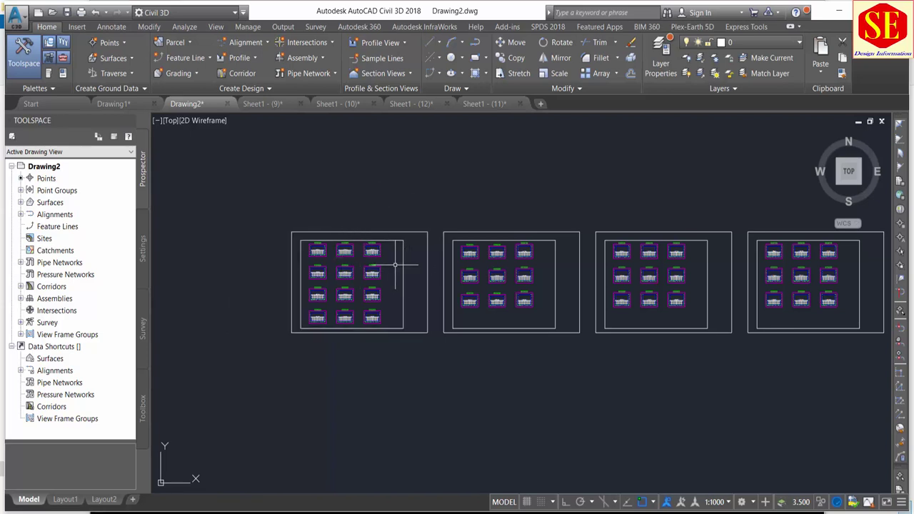
- Expand Section View > Group Plot Styles in Settings and bring up the Basic style's menu
{"action": "left_click", "coordinate": [143, 249]}
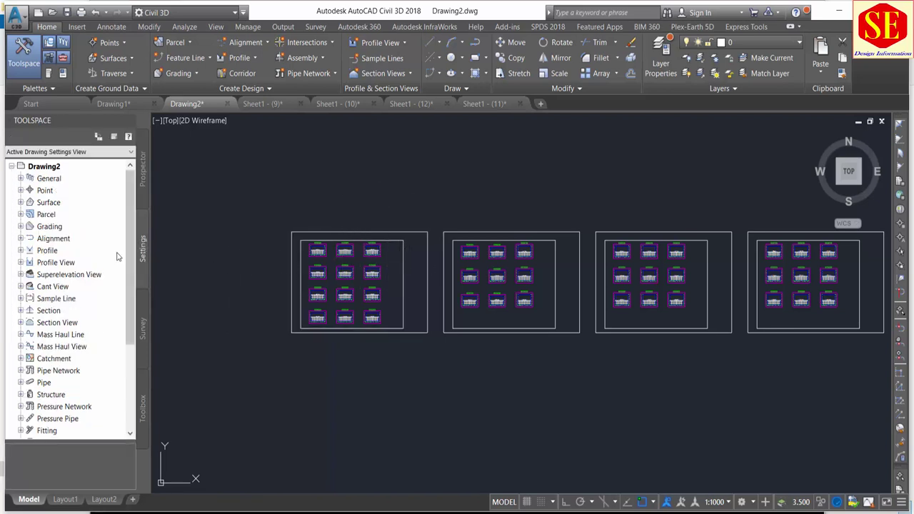
{"action": "left_click", "coordinate": [21, 323]}
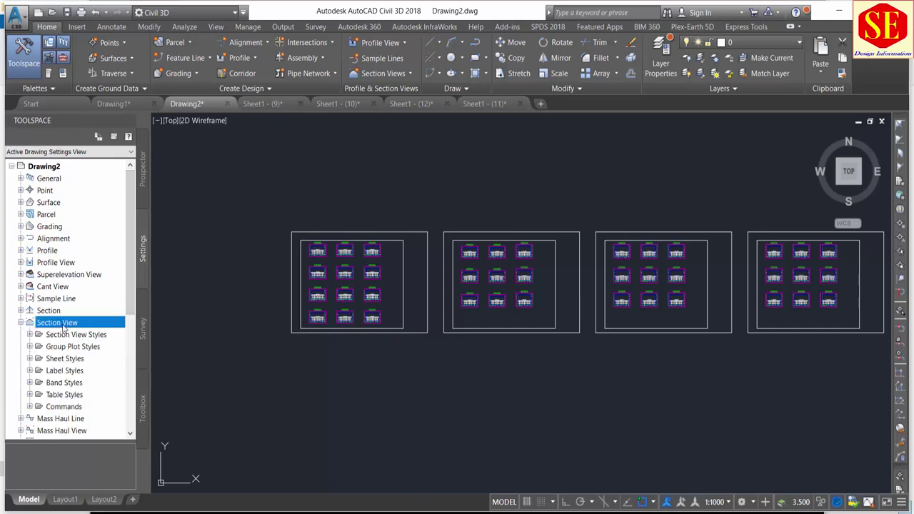
{"action": "left_click", "coordinate": [141, 184]}
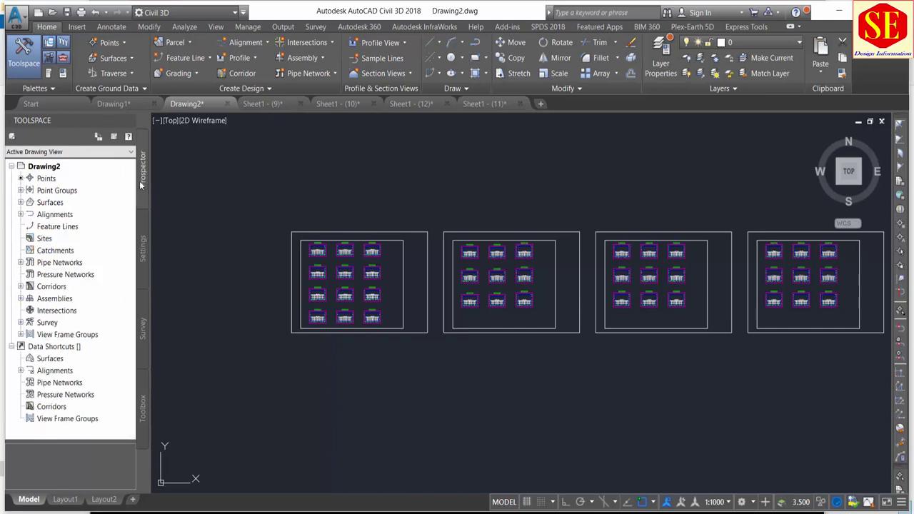
{"action": "left_click", "coordinate": [143, 247]}
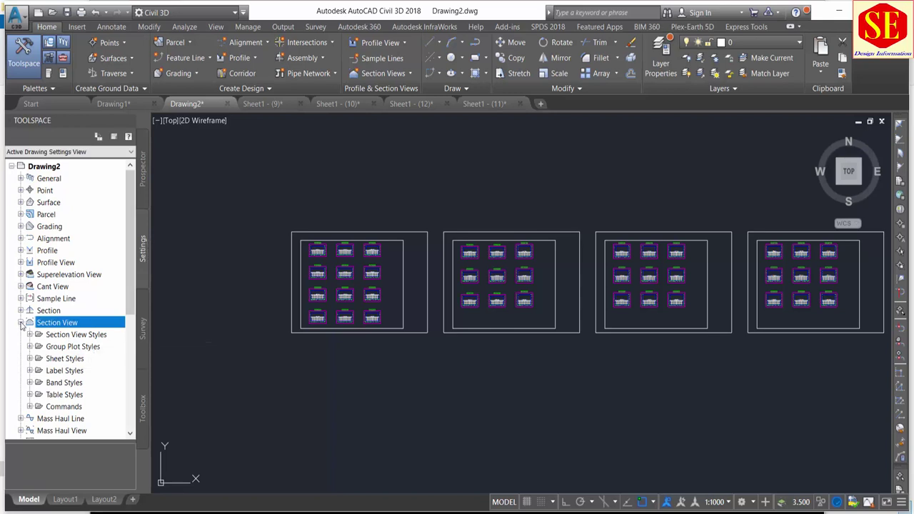
{"action": "left_click", "coordinate": [74, 335]}
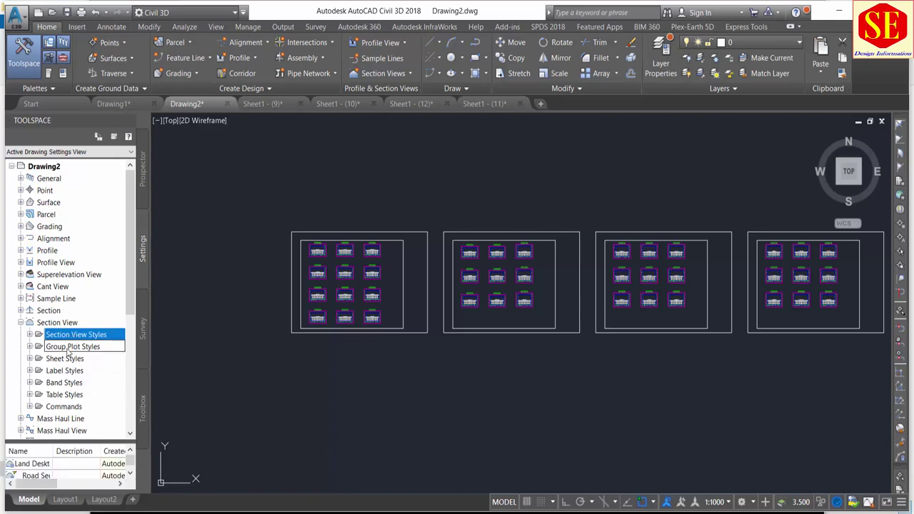
{"action": "left_click", "coordinate": [68, 348]}
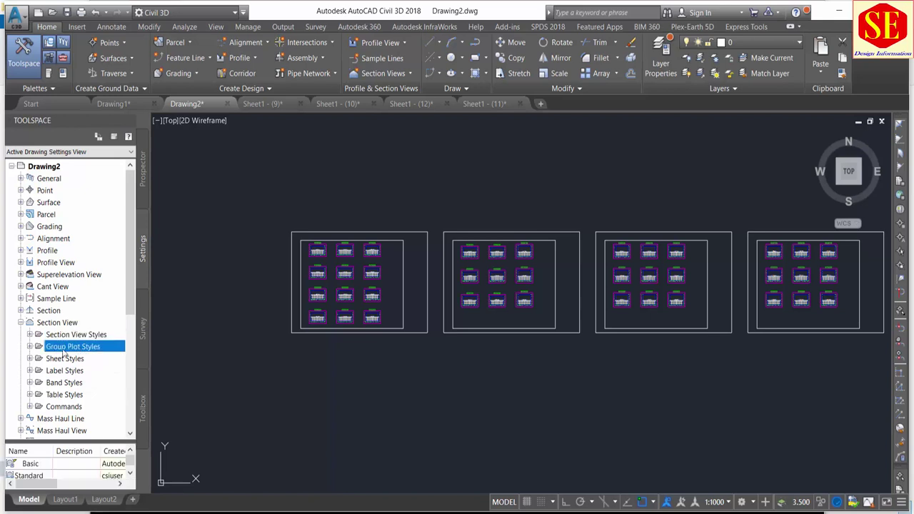
{"action": "scroll", "coordinate": [63, 353], "scroll_direction": "down", "scroll_amount": 1}
{"action": "left_click", "coordinate": [65, 323]}
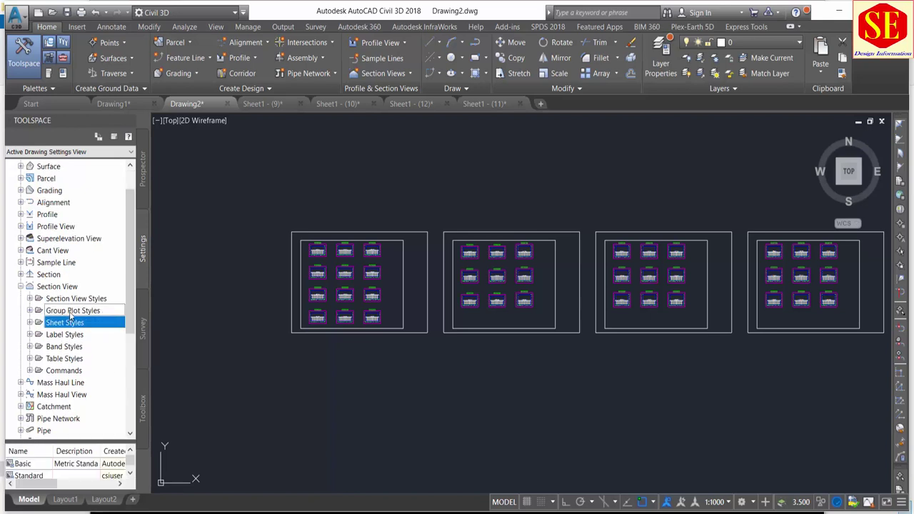
{"action": "left_click", "coordinate": [77, 312]}
{"action": "left_click", "coordinate": [29, 311]}
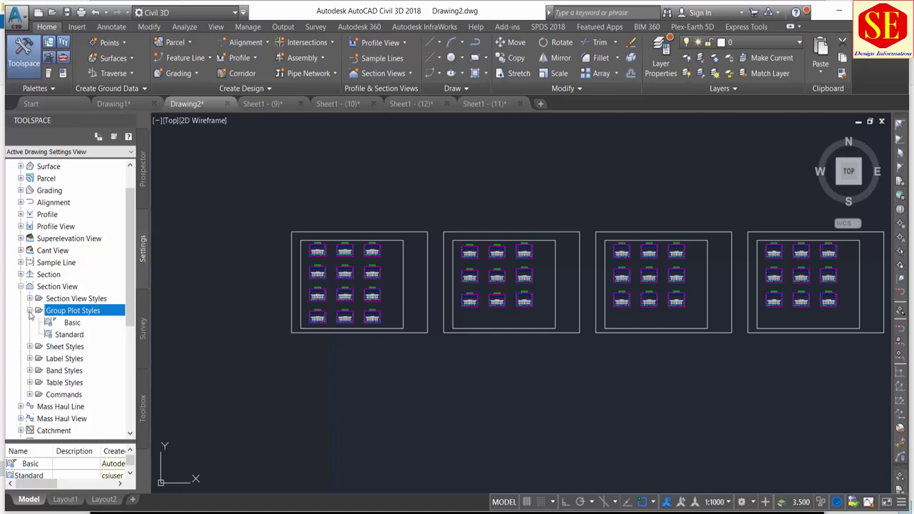
{"action": "right_click", "coordinate": [75, 326]}
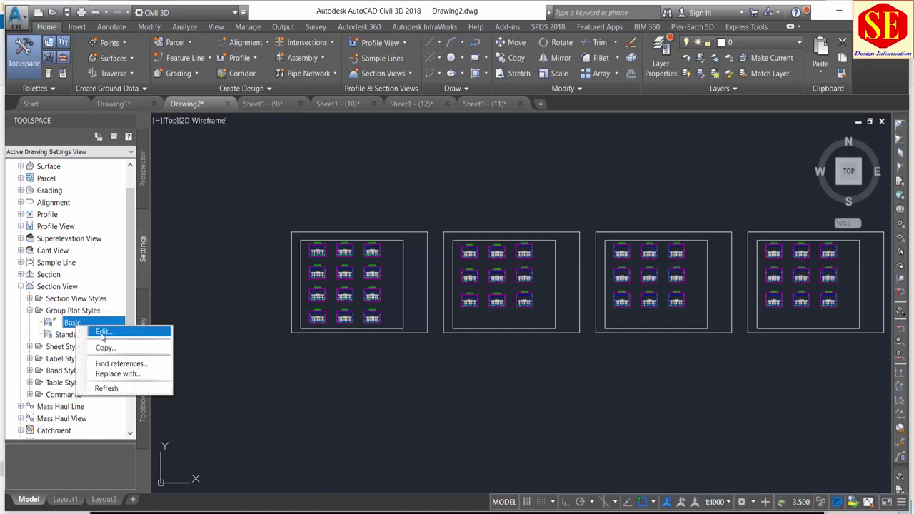
- Edit the Basic group plot style: columns from Upper Left, column and row spacing 10
{"action": "left_click", "coordinate": [103, 333]}
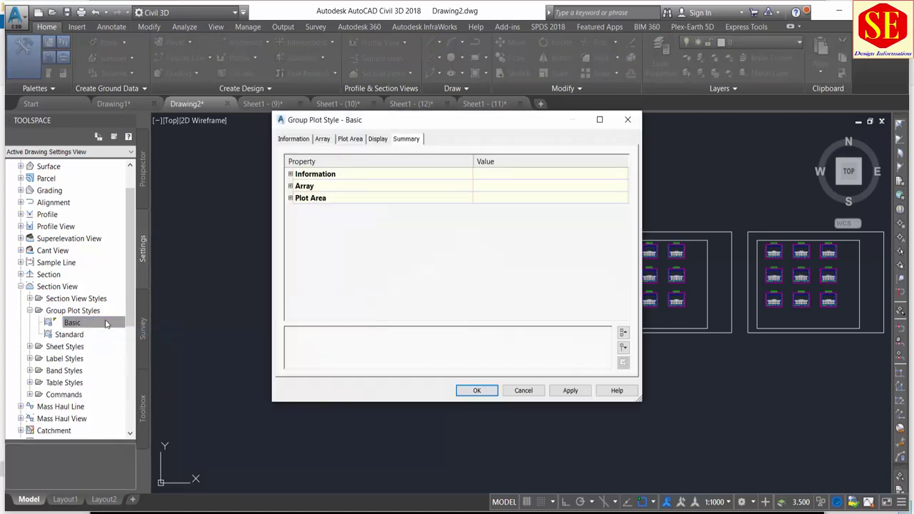
{"action": "left_click", "coordinate": [293, 140]}
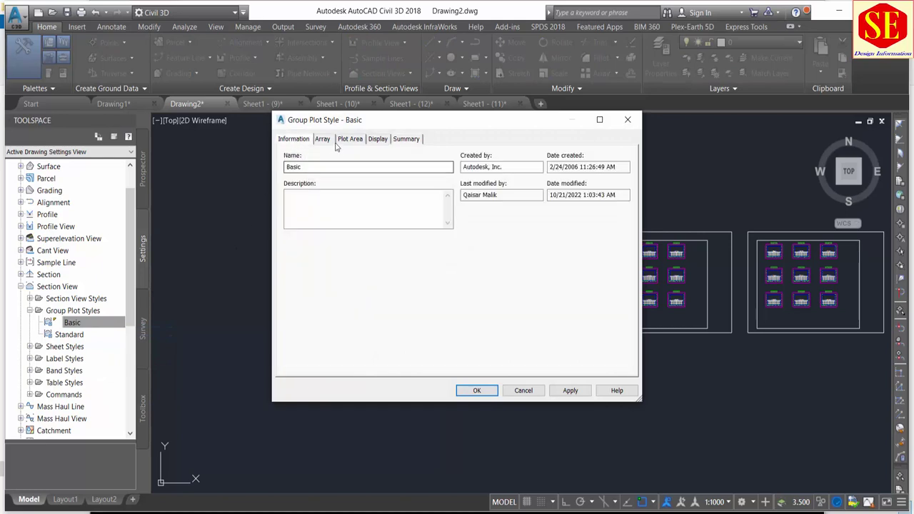
{"action": "left_click", "coordinate": [323, 140]}
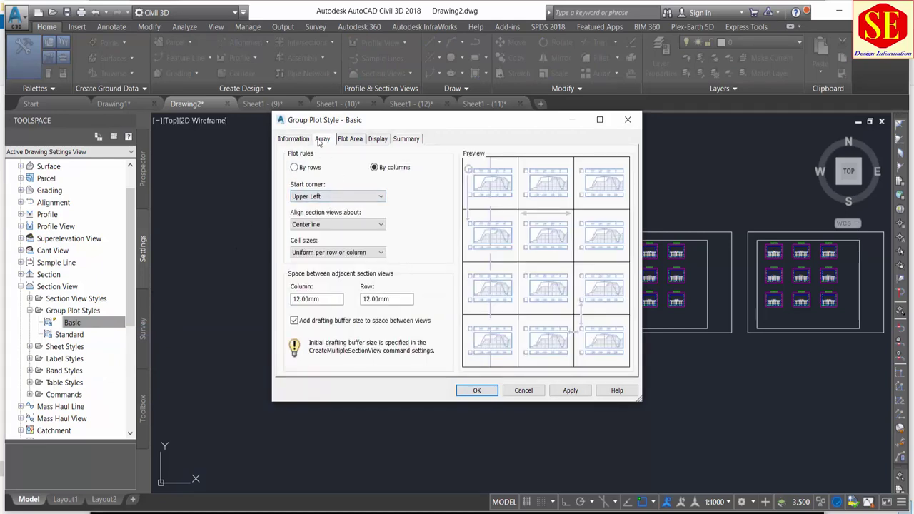
{"action": "left_click", "coordinate": [310, 169]}
{"action": "left_click", "coordinate": [374, 167]}
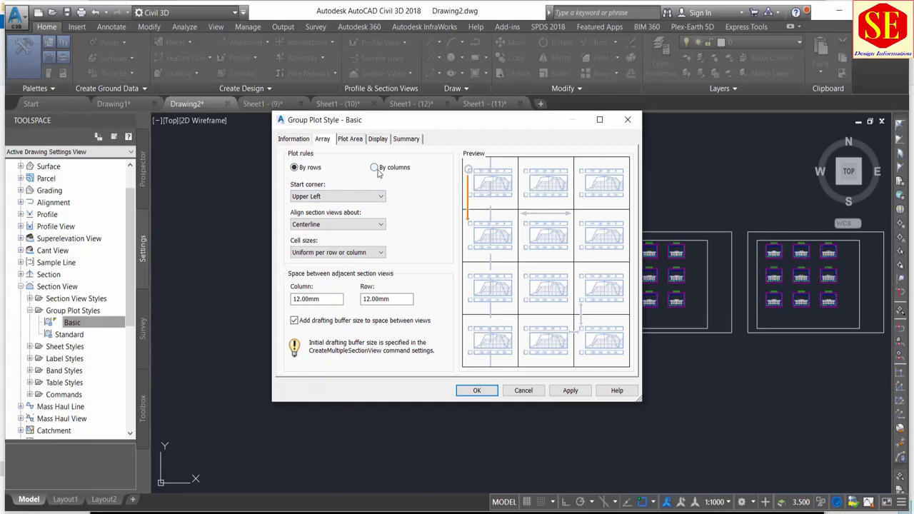
{"action": "left_click", "coordinate": [337, 197]}
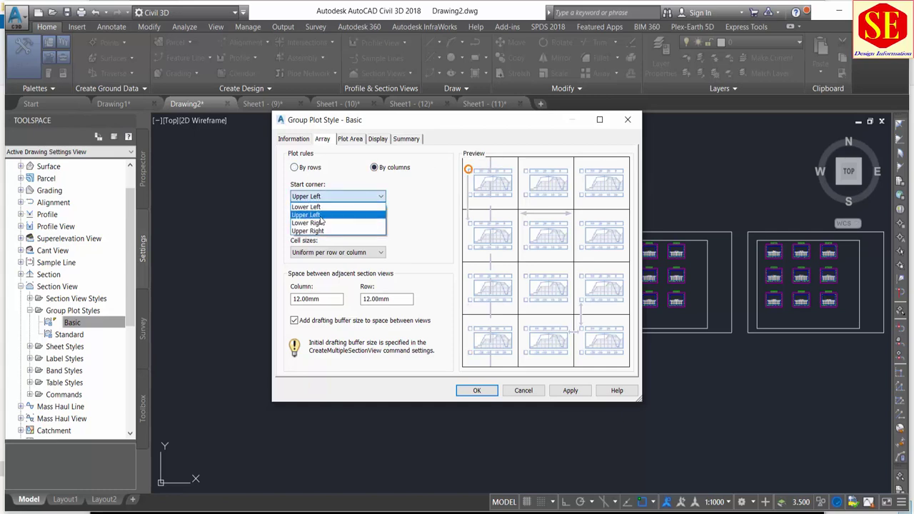
{"action": "left_click", "coordinate": [323, 215]}
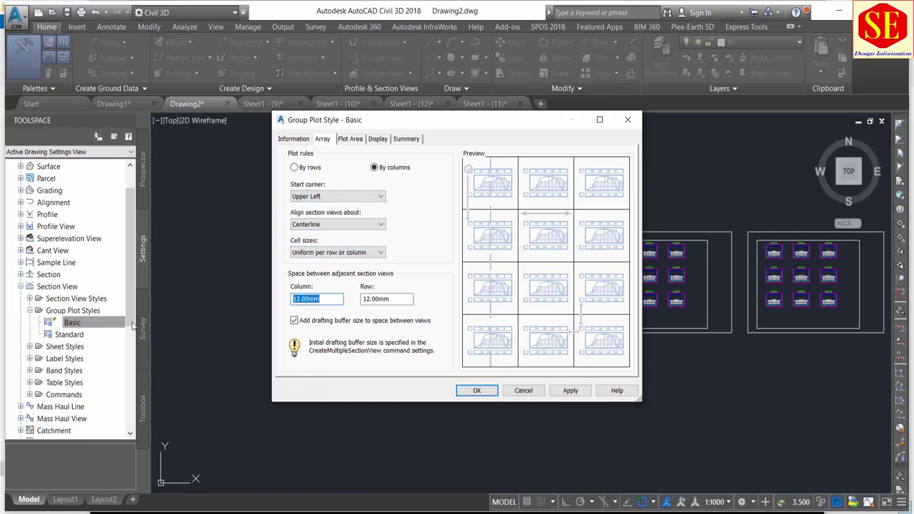
{"action": "type", "text": "10"}
{"action": "key", "text": "Tab"}
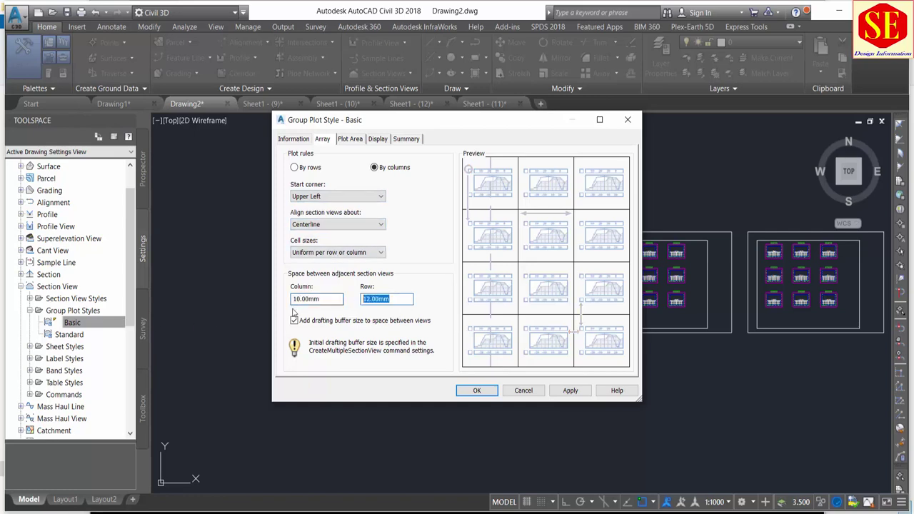
{"action": "type", "text": "10"}
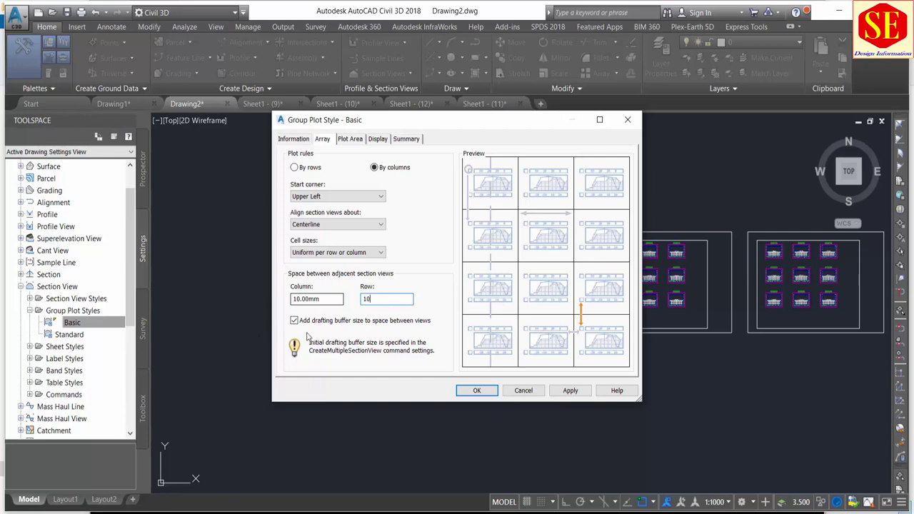
- Set the plot area page gap to 80
{"action": "left_click", "coordinate": [357, 140]}
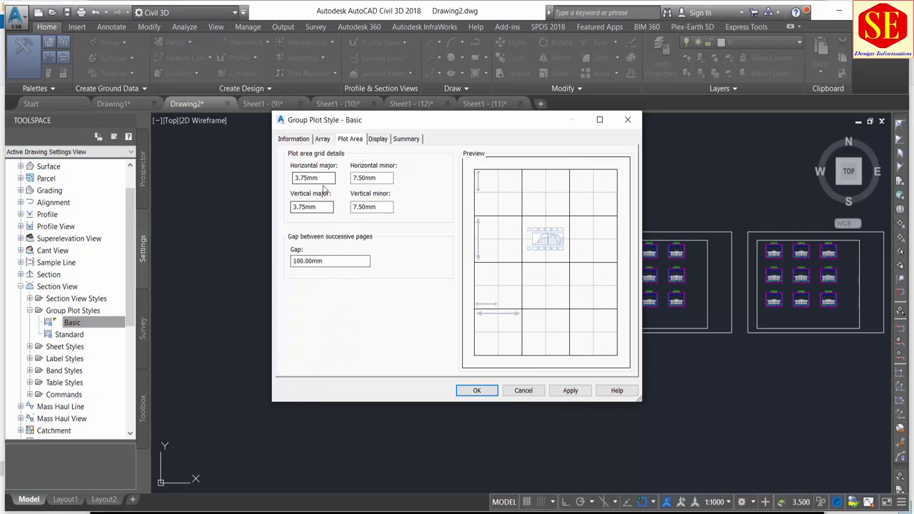
{"action": "double_click", "coordinate": [325, 260]}
{"action": "type", "text": "80"}
- Turn off the major and minor horizontal and vertical grids and apply the change
{"action": "left_click", "coordinate": [380, 140]}
{"action": "left_click", "coordinate": [333, 206]}
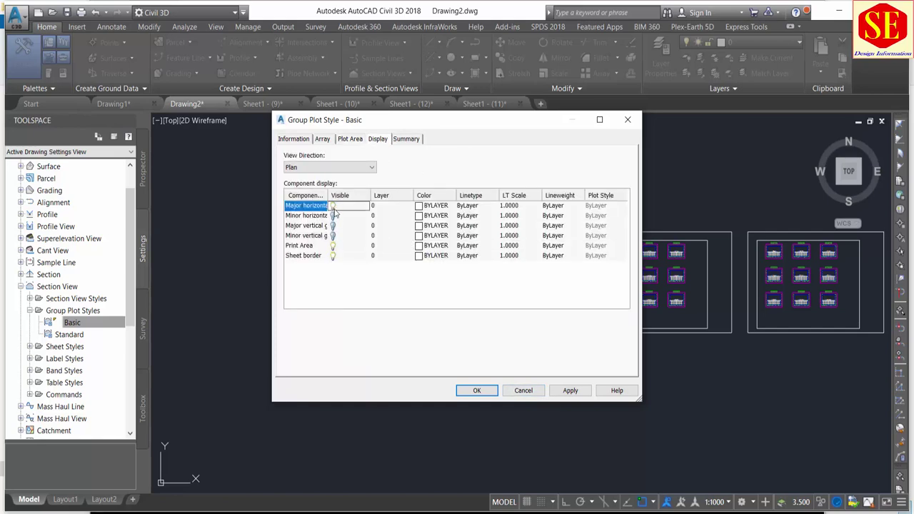
{"action": "left_click", "coordinate": [333, 216]}
{"action": "left_click", "coordinate": [332, 225]}
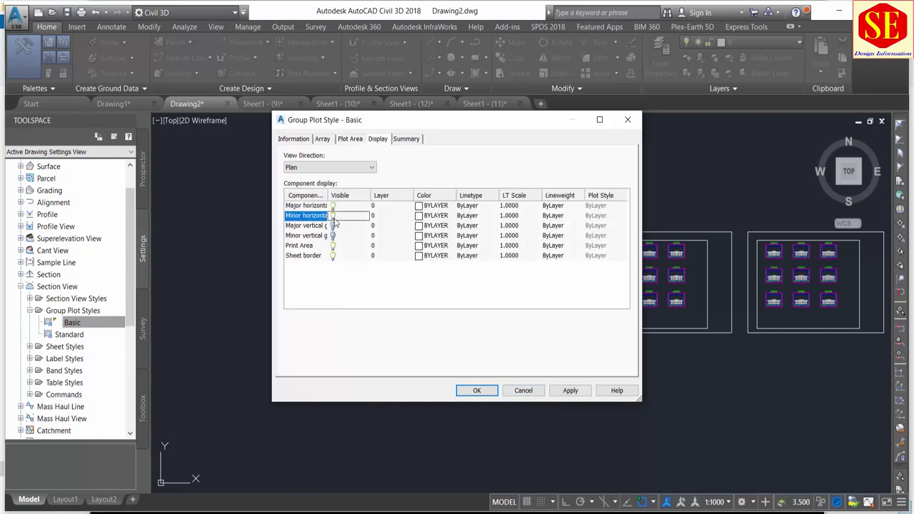
{"action": "left_click", "coordinate": [333, 236]}
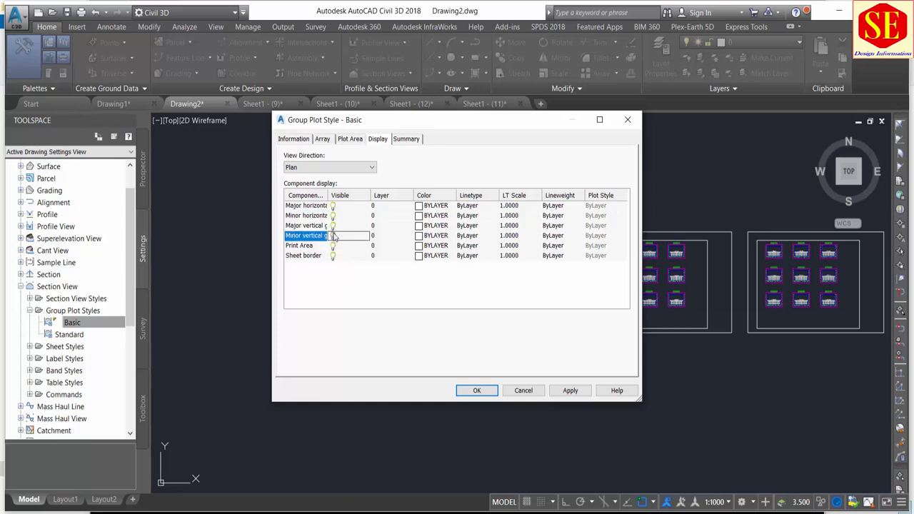
{"action": "left_click", "coordinate": [333, 236]}
{"action": "left_click", "coordinate": [333, 226]}
{"action": "left_click", "coordinate": [333, 216]}
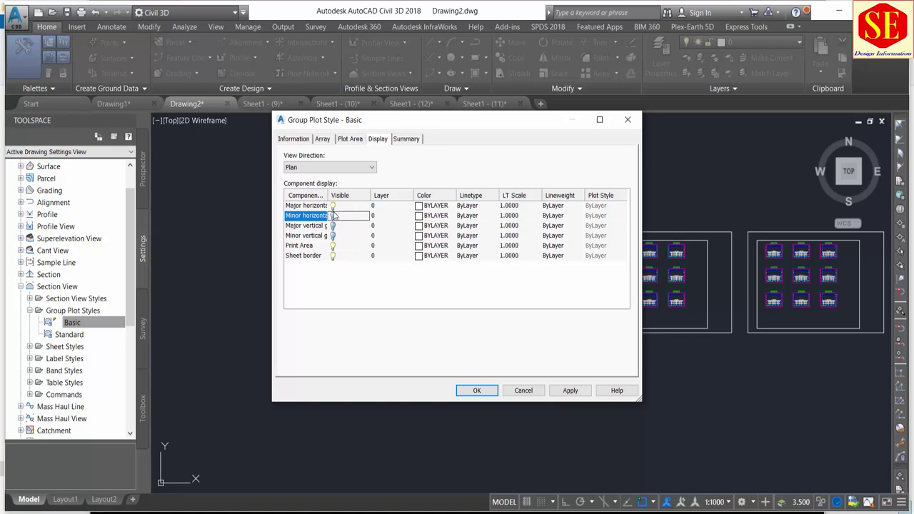
{"action": "left_click", "coordinate": [332, 205]}
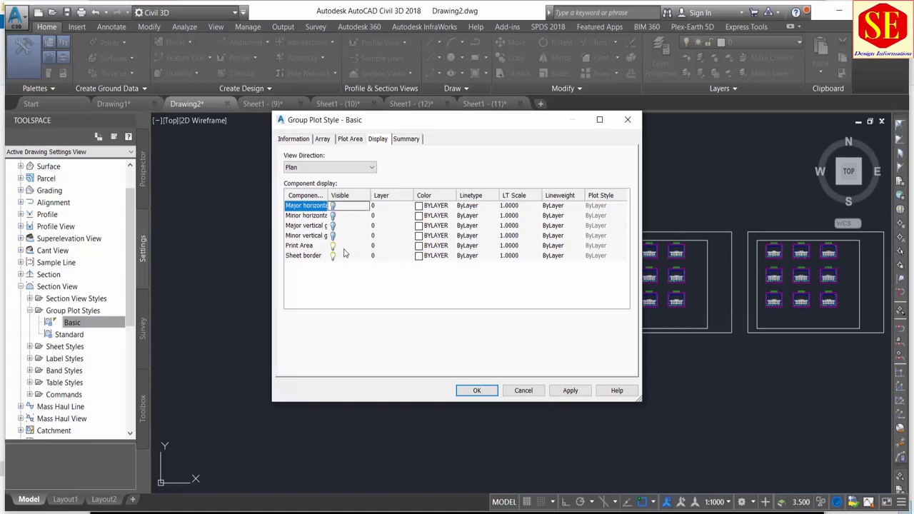
{"action": "left_click", "coordinate": [571, 390]}
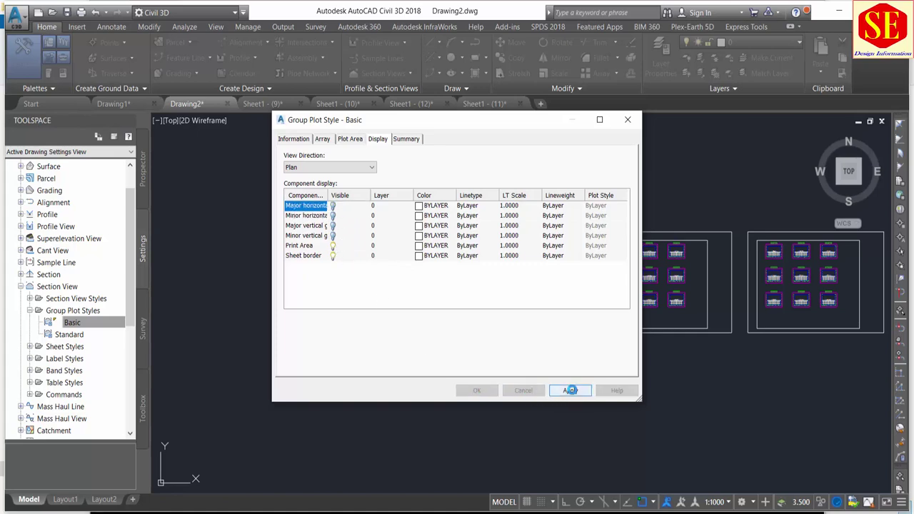
- Close the Basic group plot style with OK and zoom over the row of section sheets
{"action": "left_click", "coordinate": [484, 388]}
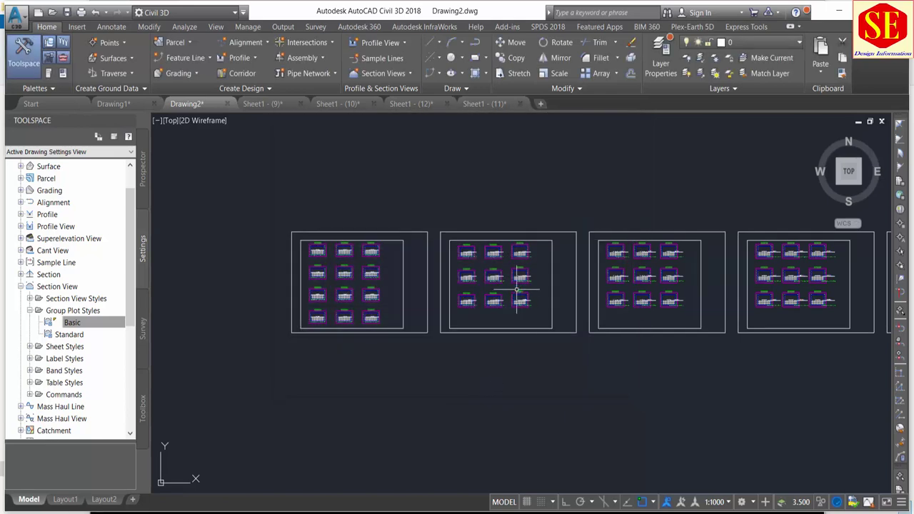
{"action": "scroll", "coordinate": [518, 289], "scroll_direction": "up", "scroll_amount": 1}
{"action": "scroll", "coordinate": [459, 224], "scroll_direction": "up", "scroll_amount": 1}
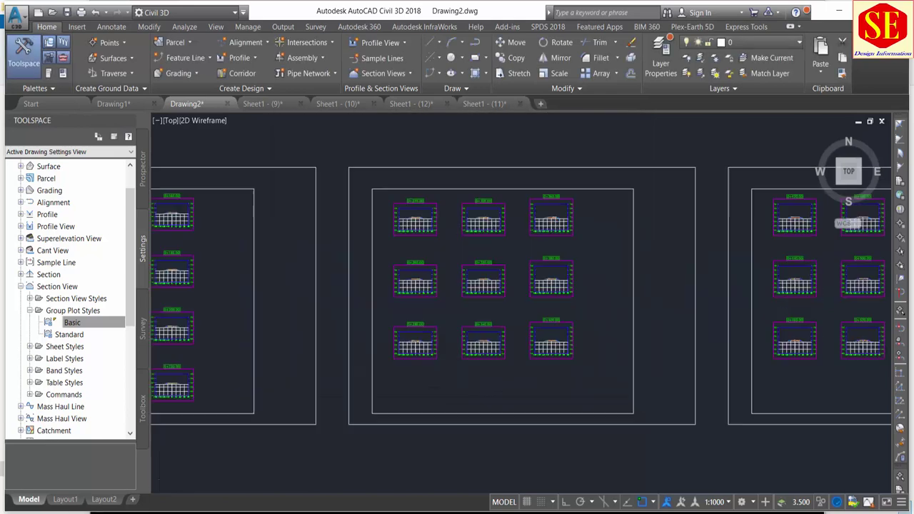
{"action": "scroll", "coordinate": [500, 214], "scroll_direction": "up", "scroll_amount": 1}
{"action": "scroll", "coordinate": [500, 253], "scroll_direction": "up", "scroll_amount": 1}
{"action": "scroll", "coordinate": [500, 253], "scroll_direction": "down", "scroll_amount": 2}
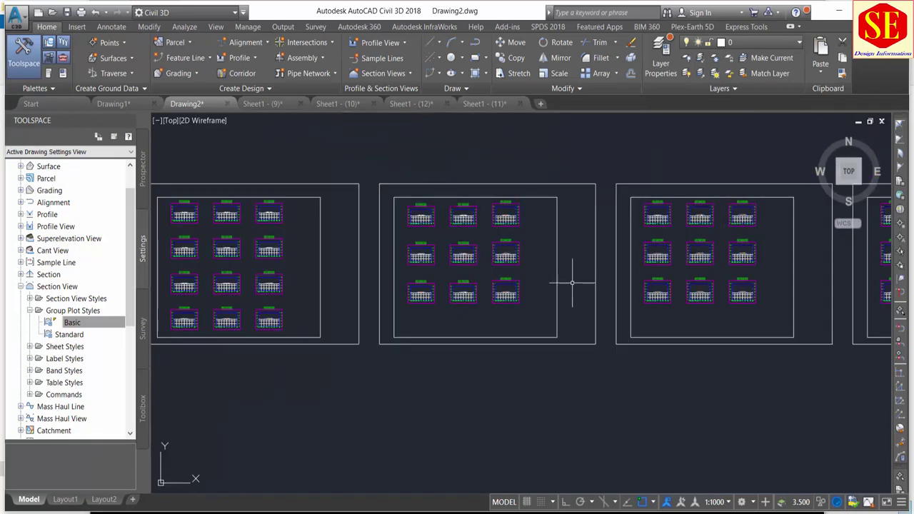
{"action": "scroll", "coordinate": [557, 275], "scroll_direction": "down", "scroll_amount": 2}
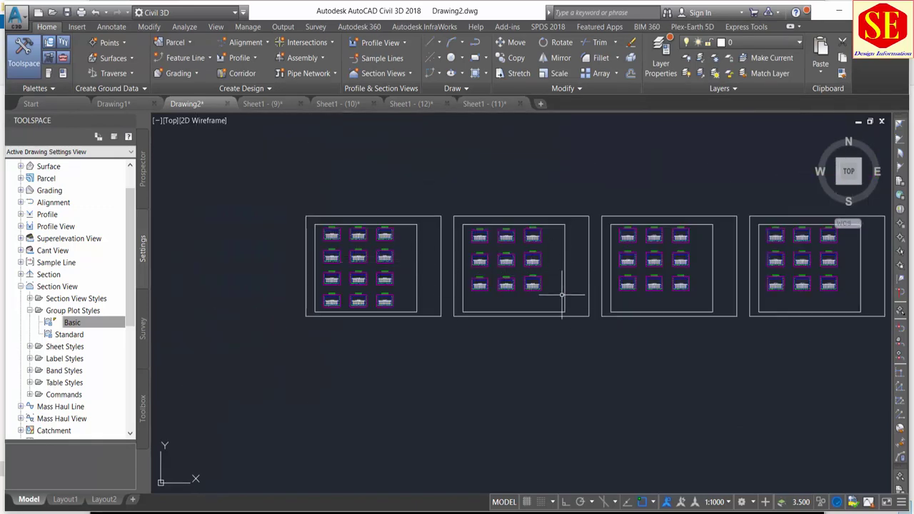
{"action": "scroll", "coordinate": [578, 295], "scroll_direction": "down", "scroll_amount": 1}
{"action": "scroll", "coordinate": [474, 303], "scroll_direction": "up", "scroll_amount": 1}
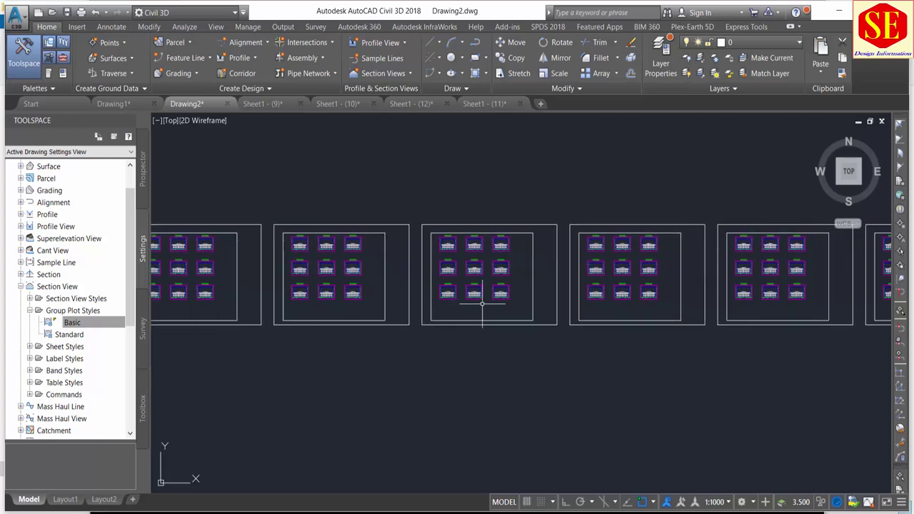
{"action": "scroll", "coordinate": [449, 286], "scroll_direction": "down", "scroll_amount": 1}
{"action": "scroll", "coordinate": [714, 300], "scroll_direction": "down", "scroll_amount": 1}
{"action": "scroll", "coordinate": [757, 304], "scroll_direction": "down", "scroll_amount": 1}
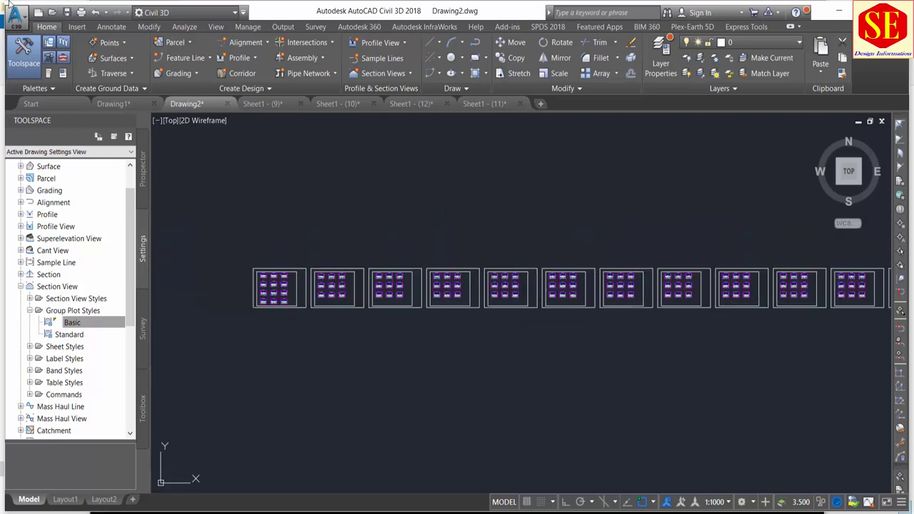
- Open Create Section Sheets, check Project CL, JJJ and Section View Group - 2, then cancel
{"action": "left_click", "coordinate": [285, 28]}
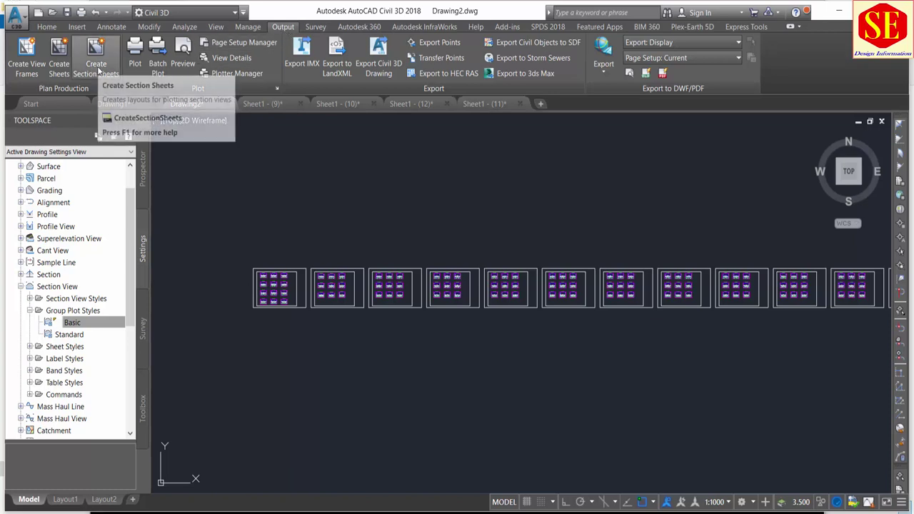
{"action": "left_click", "coordinate": [97, 66]}
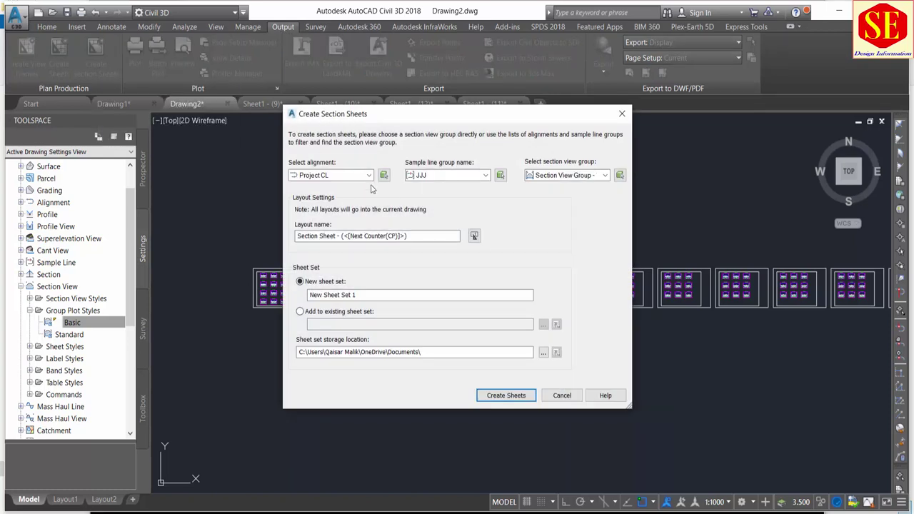
{"action": "left_click", "coordinate": [334, 176]}
{"action": "left_click", "coordinate": [333, 180]}
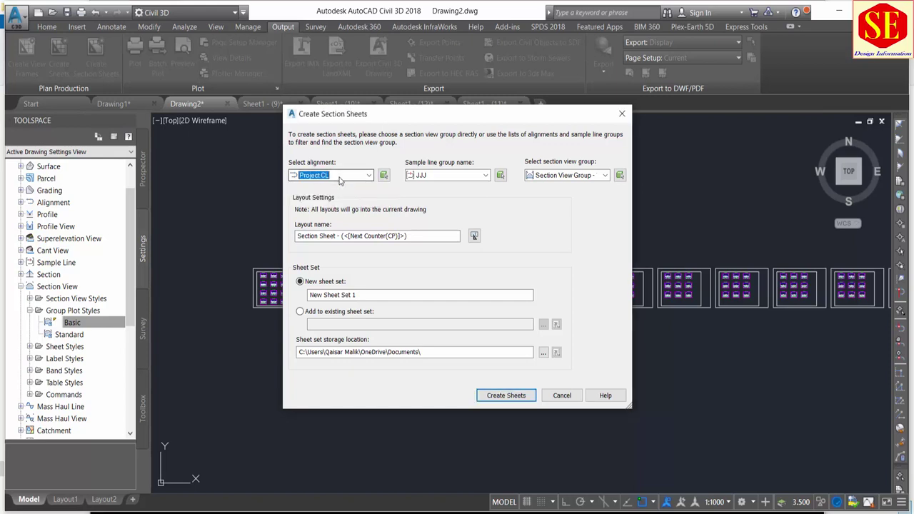
{"action": "left_click", "coordinate": [472, 178]}
{"action": "left_click", "coordinate": [466, 177]}
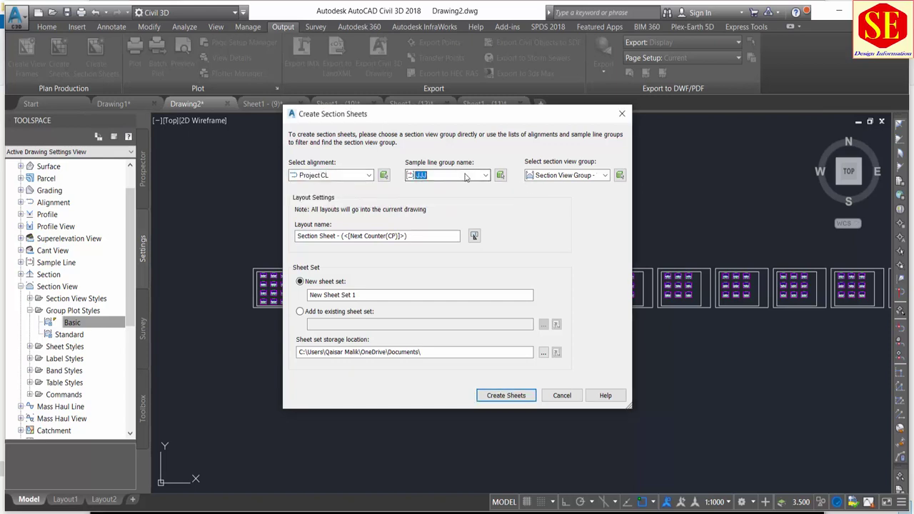
{"action": "left_click", "coordinate": [574, 176]}
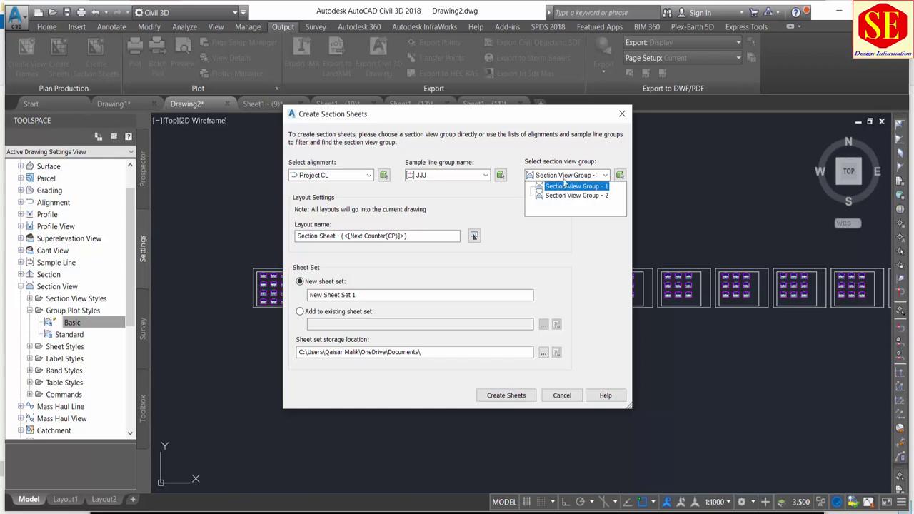
{"action": "left_click", "coordinate": [563, 195]}
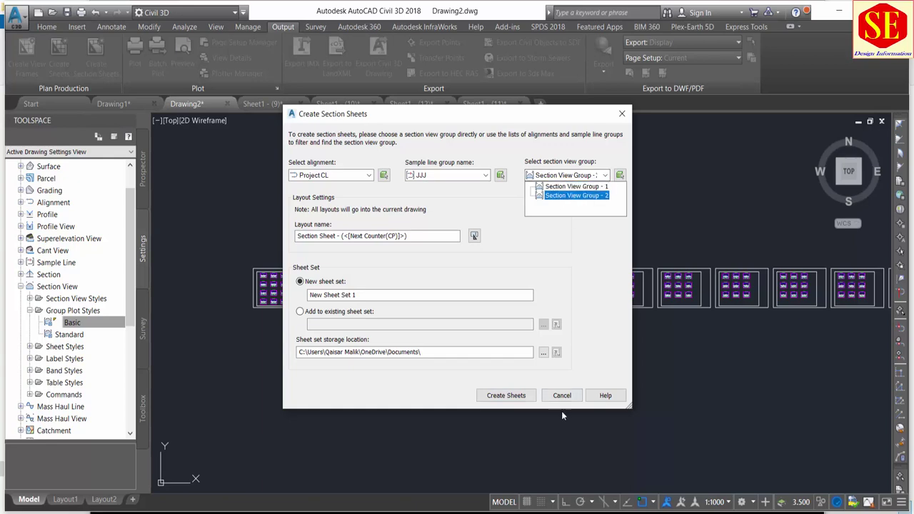
{"action": "left_click", "coordinate": [561, 397]}
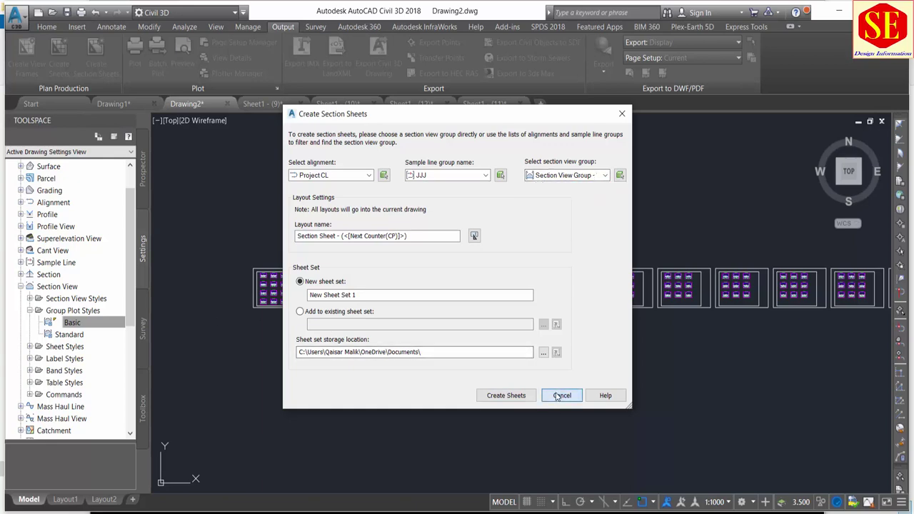
{"action": "left_click", "coordinate": [561, 397]}
{"action": "scroll", "coordinate": [486, 269], "scroll_direction": "down", "scroll_amount": 5}
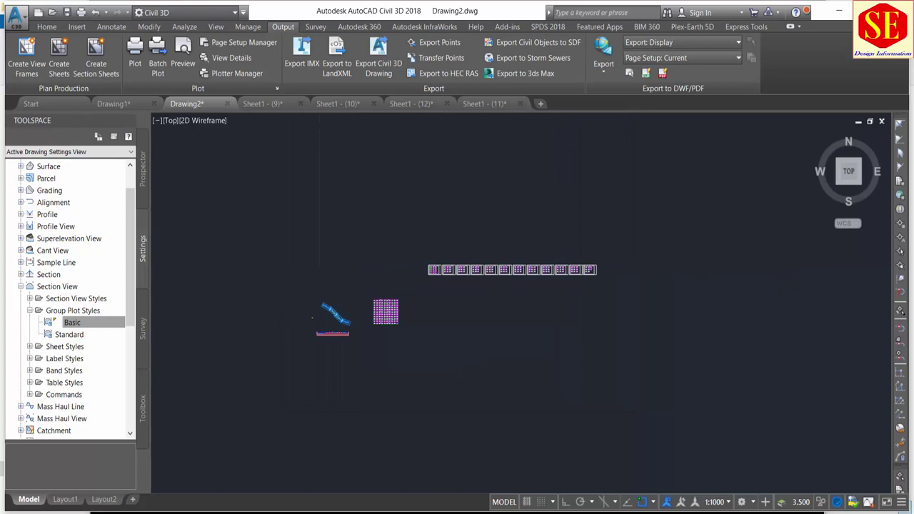
- Create section sheets for Section View Group - 2 and save, producing layouts (13) through (16)
{"action": "middle_click_drag", "start_coordinate": [310, 273], "coordinate": [296, 194]}
{"action": "scroll", "coordinate": [296, 194], "scroll_direction": "up", "scroll_amount": 3}
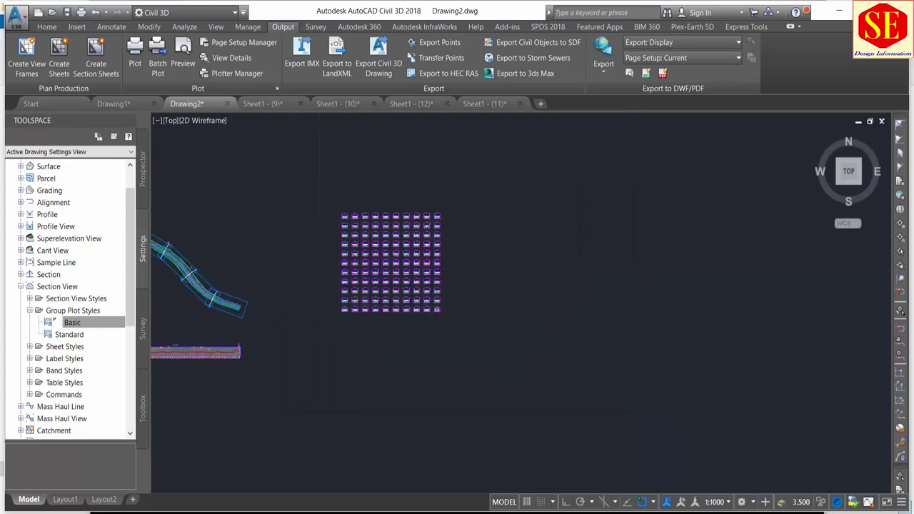
{"action": "scroll", "coordinate": [321, 333], "scroll_direction": "up", "scroll_amount": 2}
{"action": "mouse_move", "coordinate": [321, 333]}
{"action": "middle_mouse_down"}
{"action": "mouse_move", "coordinate": [529, 272]}
{"action": "mouse_move", "coordinate": [380, 322]}
{"action": "middle_mouse_up"}
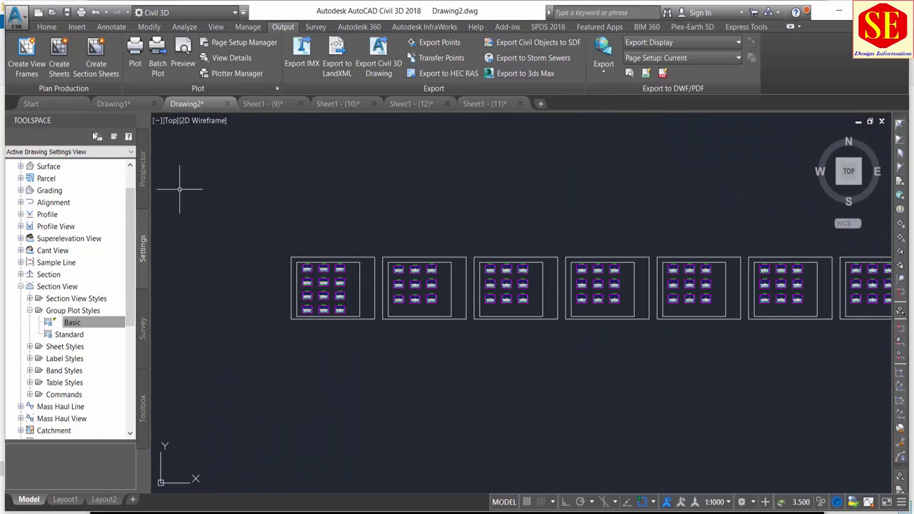
{"action": "left_click", "coordinate": [96, 57]}
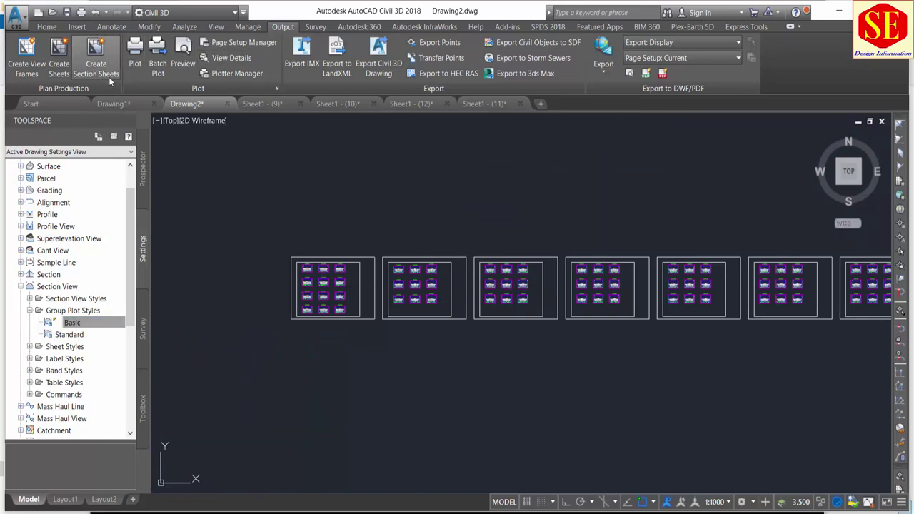
{"action": "left_click", "coordinate": [591, 176]}
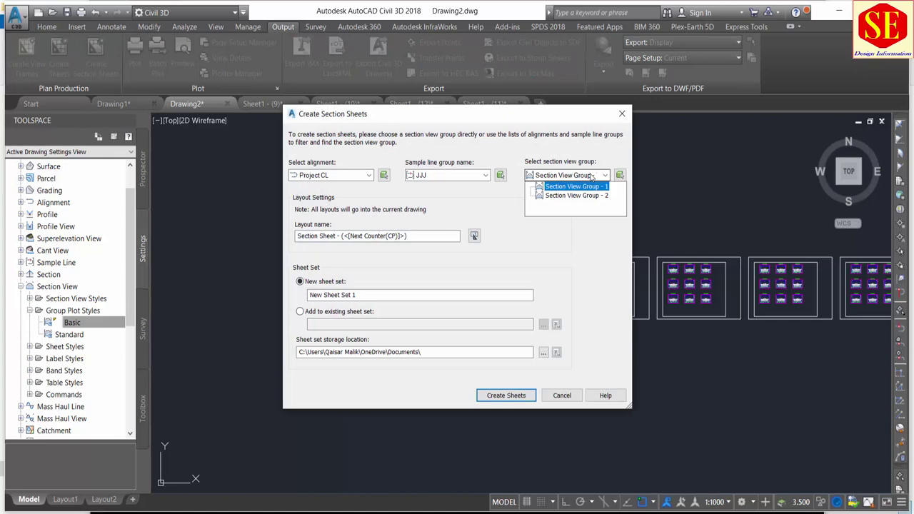
{"action": "left_click", "coordinate": [553, 195]}
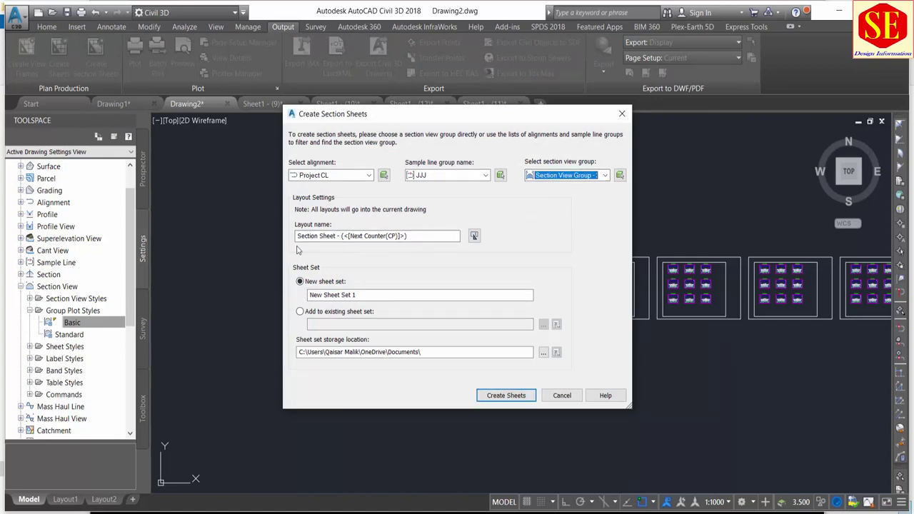
{"action": "left_click", "coordinate": [521, 397]}
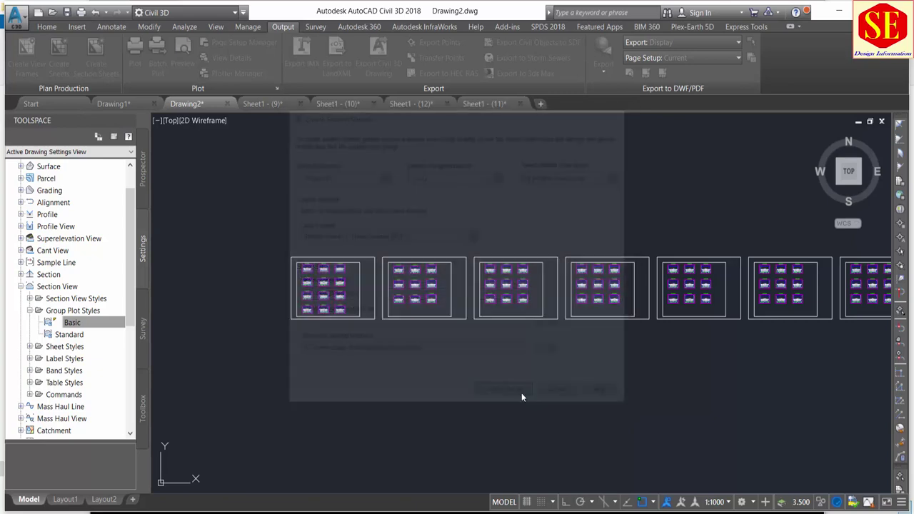
{"action": "left_click", "coordinate": [497, 295]}
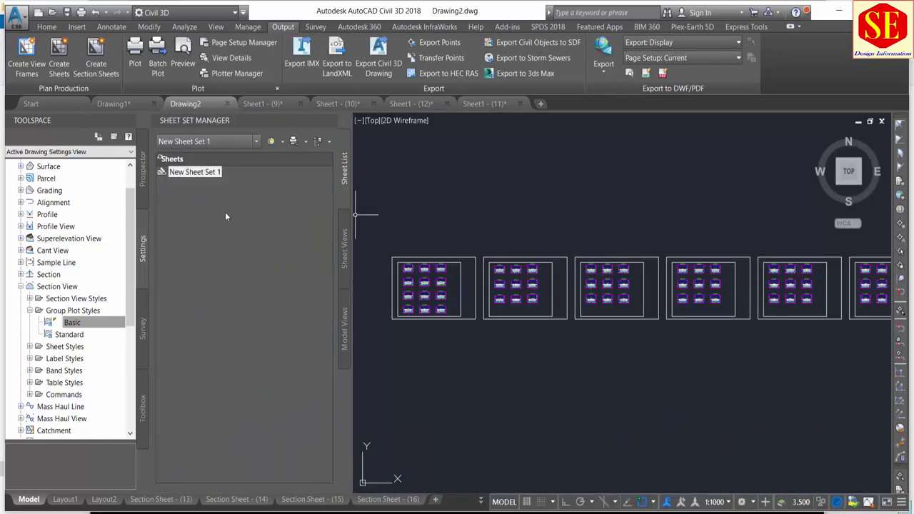
- Expand New Sheet Set 1 and Section View Group - 2, then open 1 - Section Sheet - (13)
{"action": "left_click", "coordinate": [213, 174]}
{"action": "scroll", "coordinate": [428, 200], "scroll_direction": "down", "scroll_amount": 5}
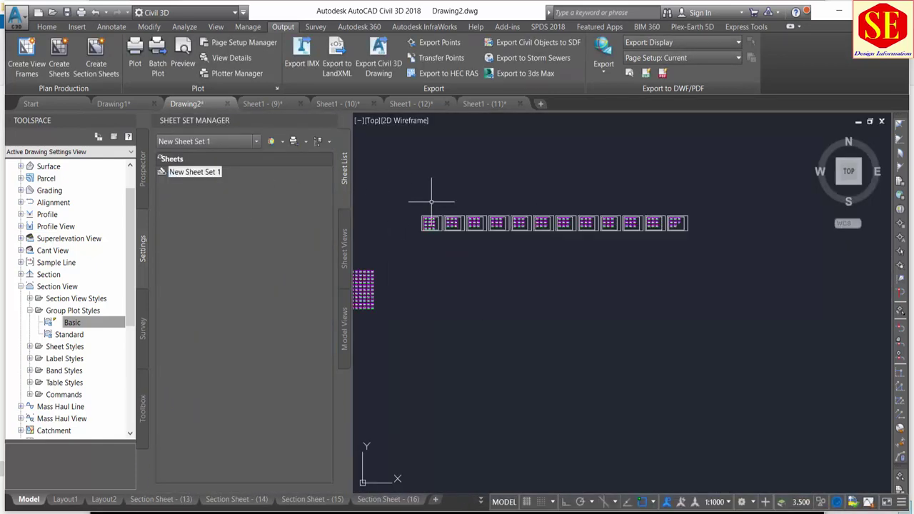
{"action": "double_click", "coordinate": [186, 173]}
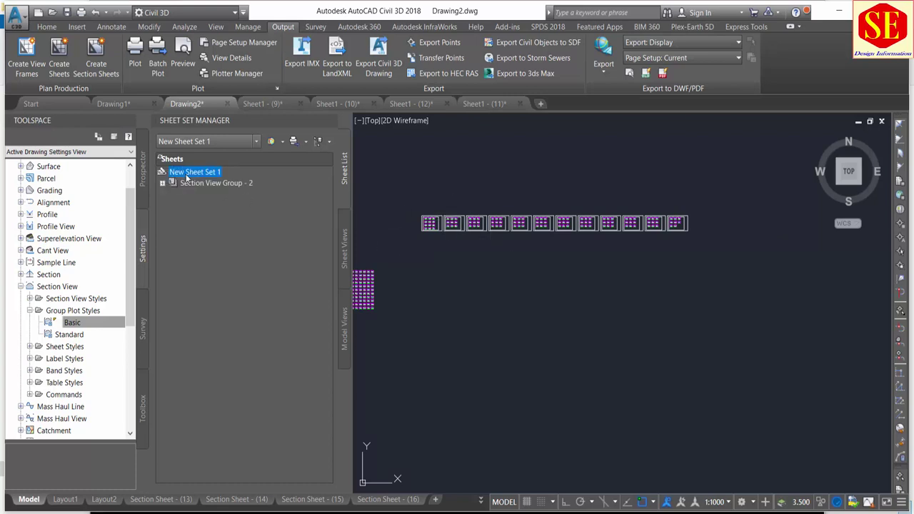
{"action": "left_click", "coordinate": [163, 184]}
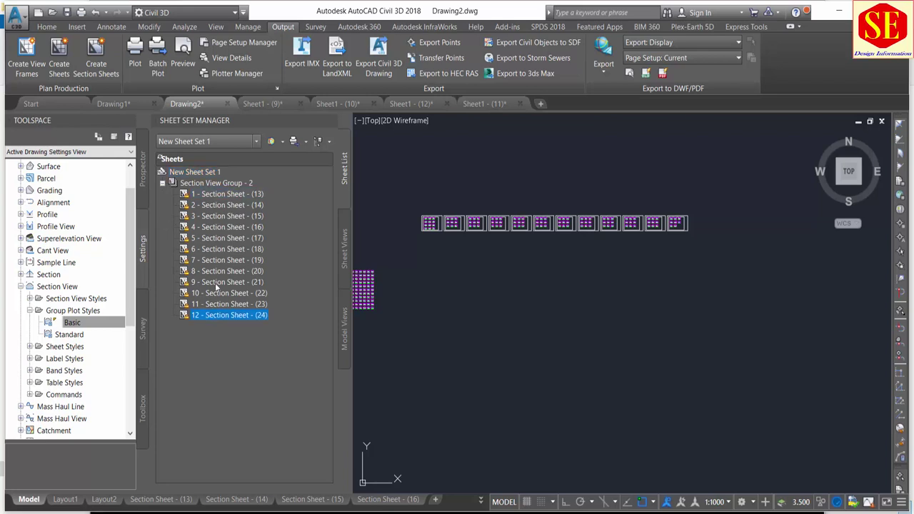
{"action": "double_click", "coordinate": [220, 195]}
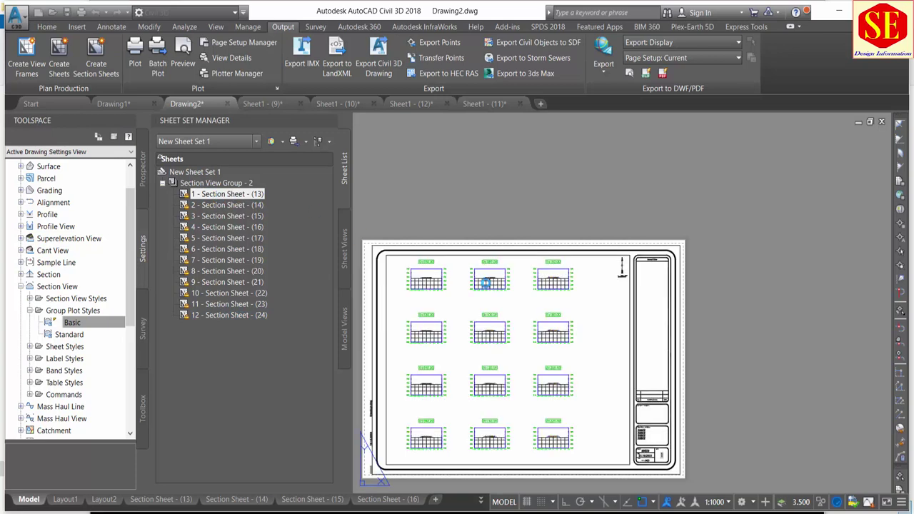
- Open section sheets 2 and 3 - Section Sheet - (15) and check their shortcut options
{"action": "double_click", "coordinate": [240, 205]}
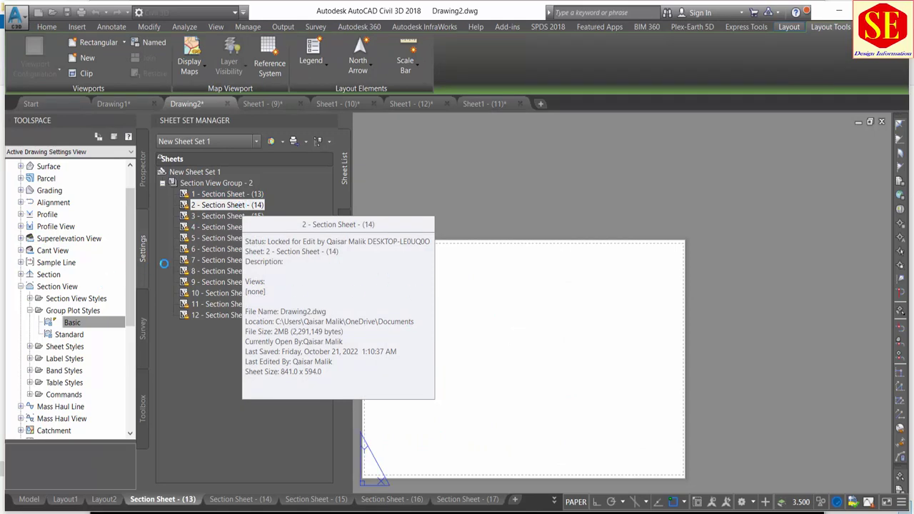
{"action": "double_click", "coordinate": [208, 217]}
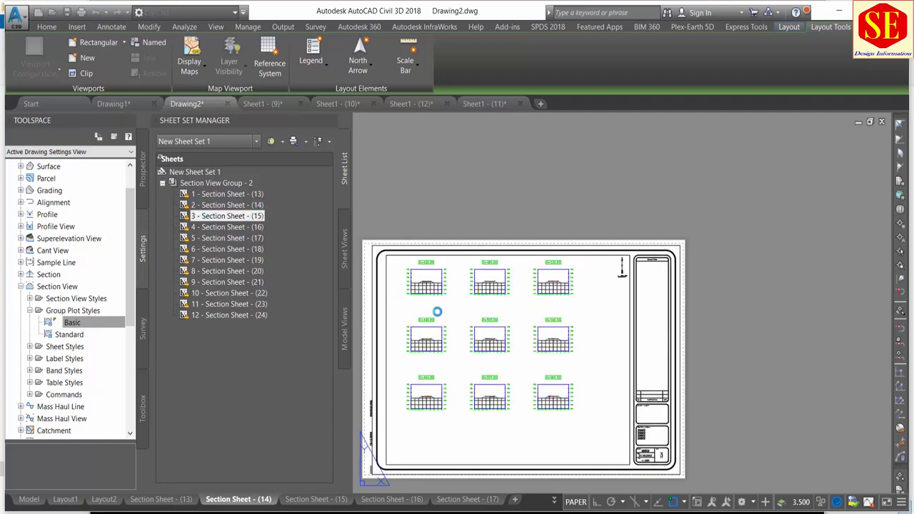
{"action": "right_click", "coordinate": [437, 311]}
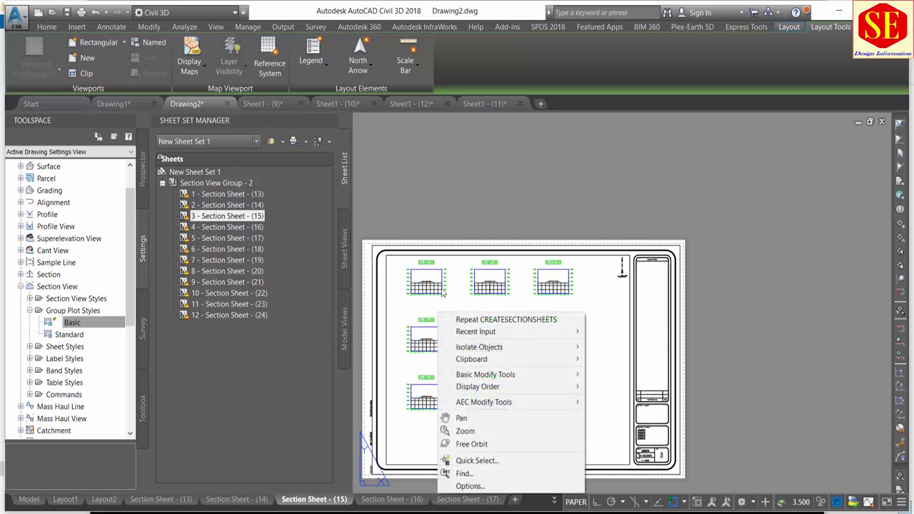
{"action": "left_click", "coordinate": [757, 316]}
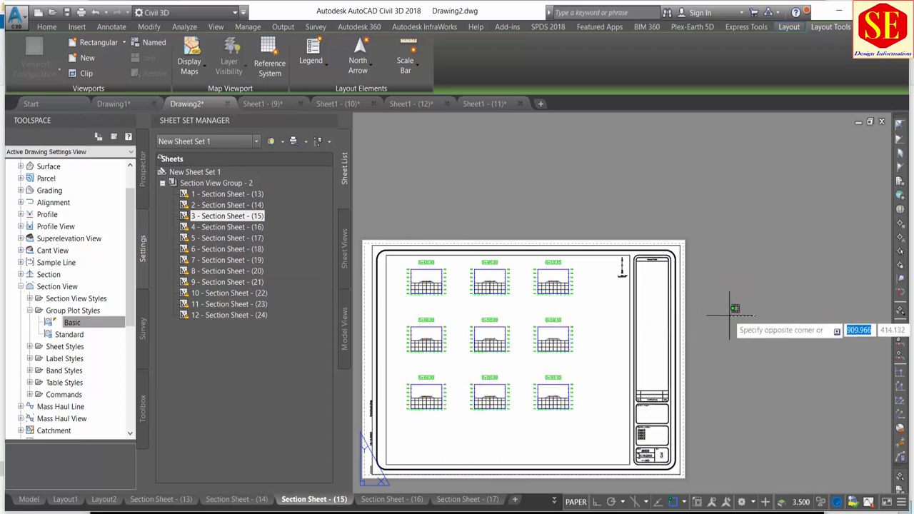
{"action": "right_click", "coordinate": [248, 217]}
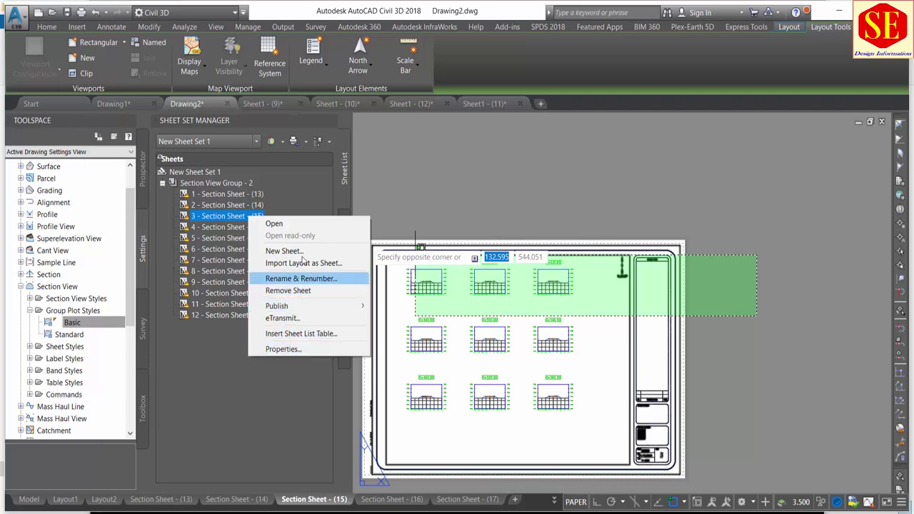
{"action": "left_click", "coordinate": [221, 229]}
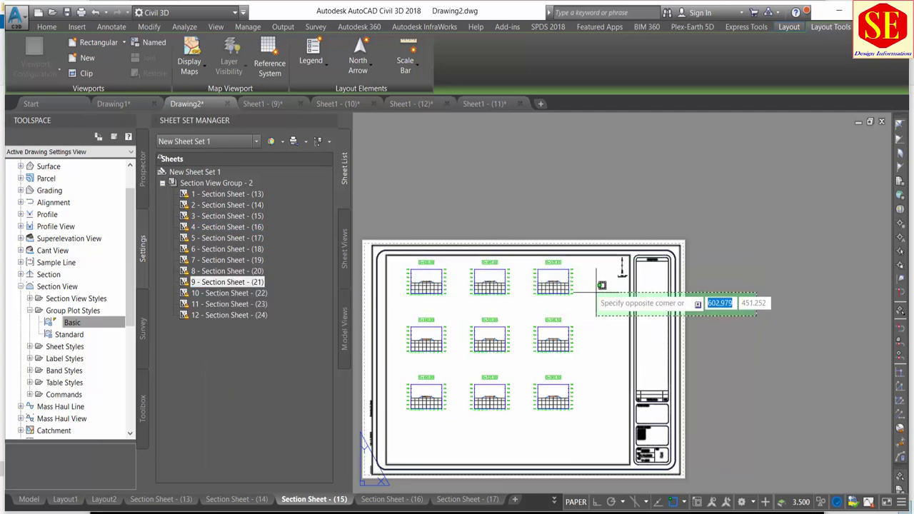
- Open 9 - Section Sheet - (21), close Sheet Set Manager, and return to the Model tab
{"action": "key", "text": "Escape"}
{"action": "double_click", "coordinate": [232, 282]}
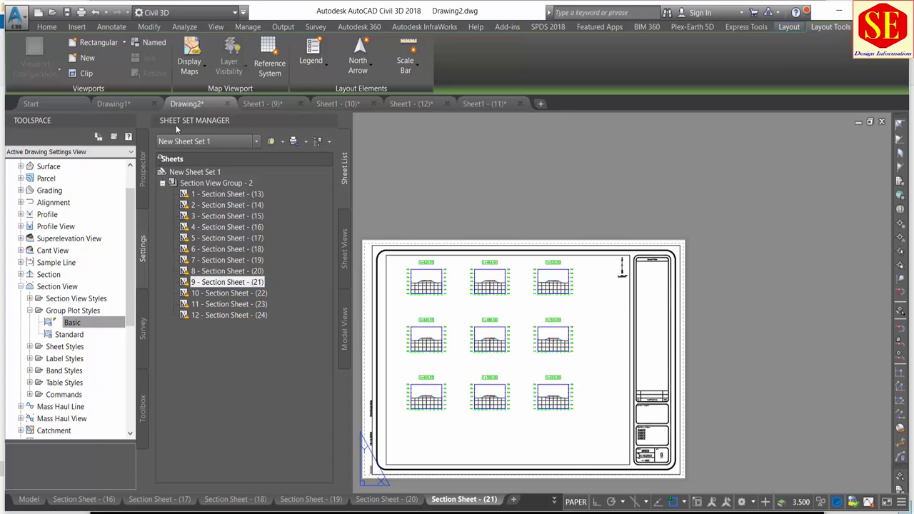
{"action": "left_click", "coordinate": [333, 122]}
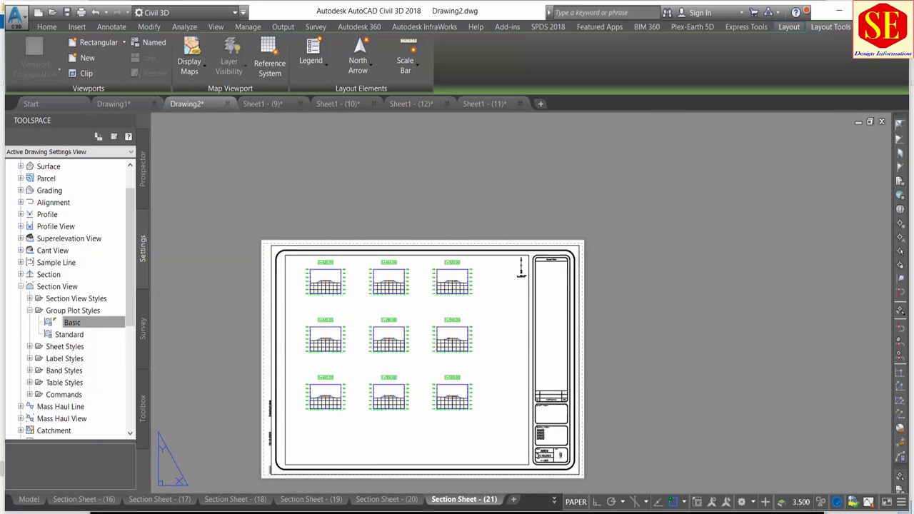
{"action": "left_click", "coordinate": [28, 499]}
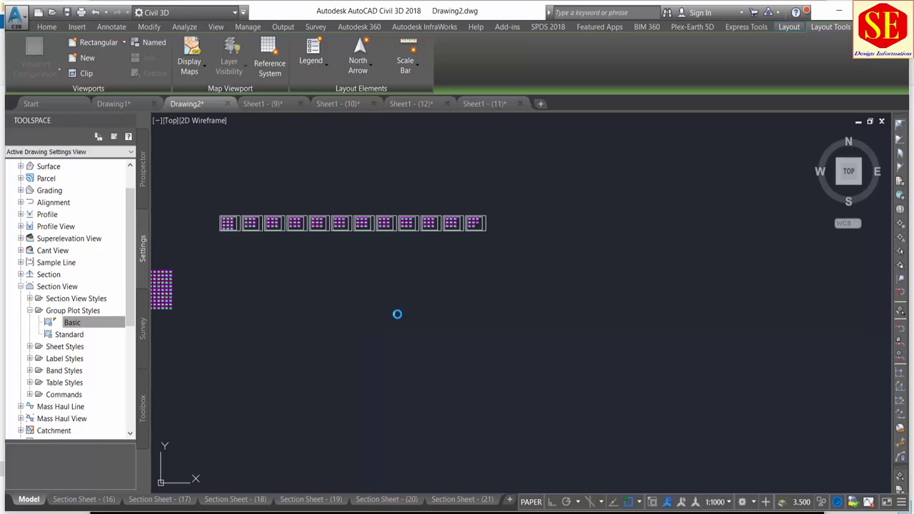
- Zoom in and pan model space toward the corridor alignment
{"action": "scroll", "coordinate": [273, 293], "scroll_direction": "up", "scroll_amount": 2}
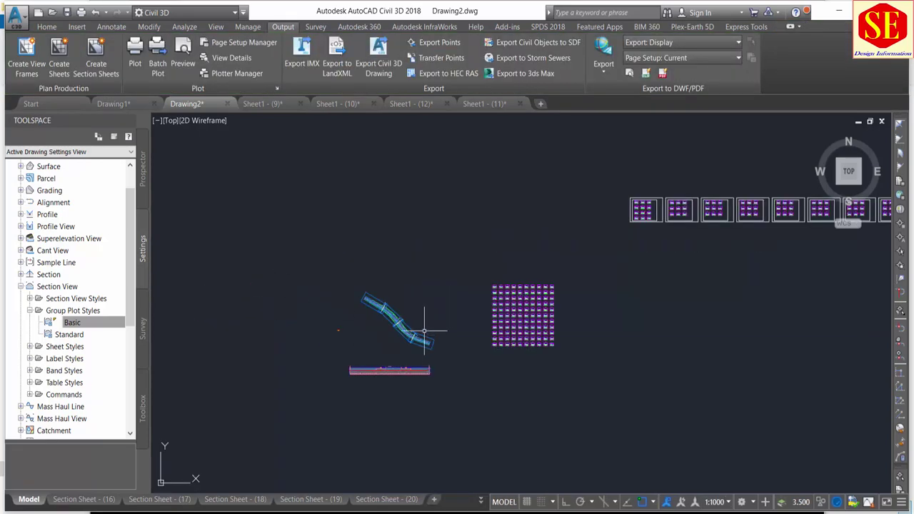
{"action": "scroll", "coordinate": [419, 330], "scroll_direction": "up", "scroll_amount": 4}
{"action": "scroll", "coordinate": [418, 327], "scroll_direction": "up", "scroll_amount": 2}
{"action": "middle_click_drag", "start_coordinate": [255, 317], "coordinate": [408, 324]}
{"action": "scroll", "coordinate": [439, 279], "scroll_direction": "up", "scroll_amount": 4}
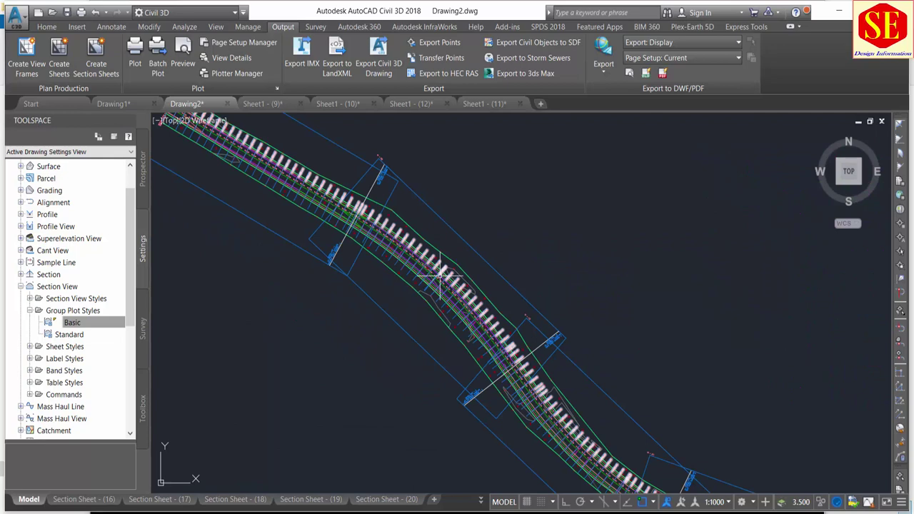
{"action": "scroll", "coordinate": [440, 275], "scroll_direction": "up", "scroll_amount": 2}
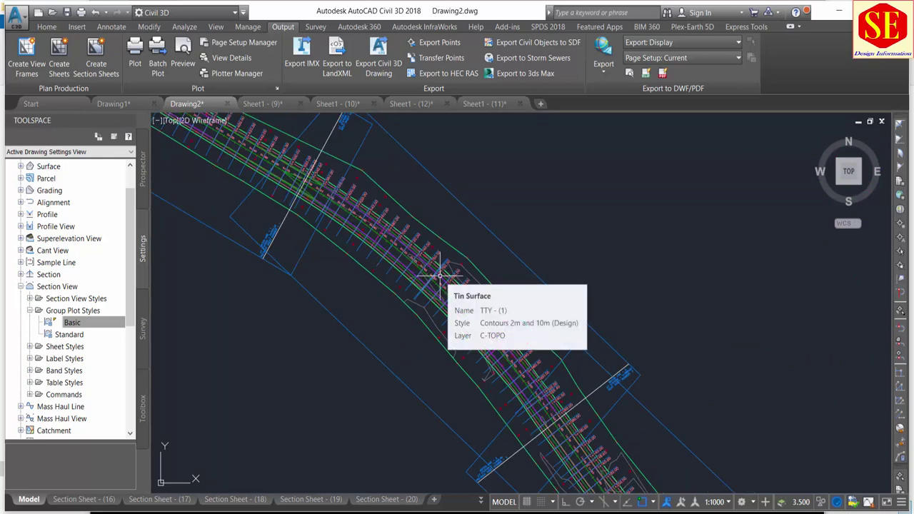
{"action": "scroll", "coordinate": [439, 275], "scroll_direction": "up", "scroll_amount": 1}
- Zoom across the profile and section view grid, then switch to the Sheet1 - (9) drawing
{"action": "scroll", "coordinate": [477, 245], "scroll_direction": "down", "scroll_amount": 3}
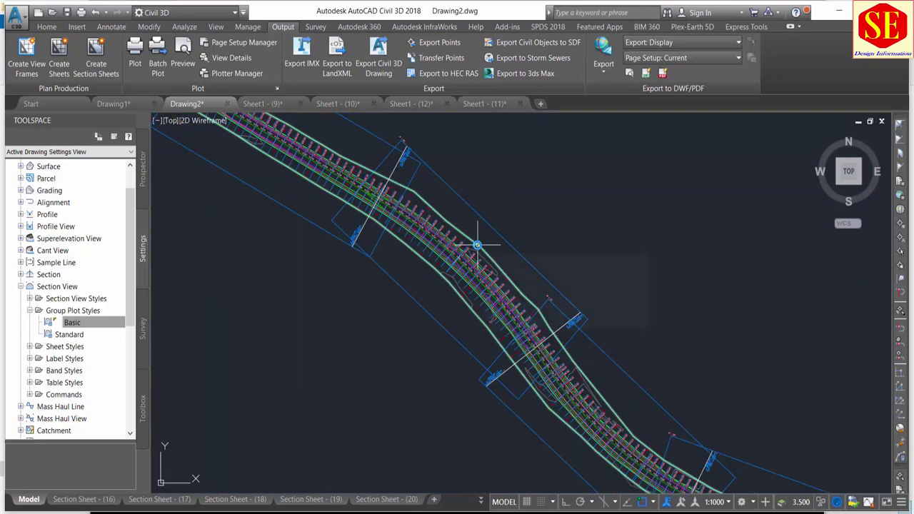
{"action": "scroll", "coordinate": [442, 199], "scroll_direction": "down", "scroll_amount": 4}
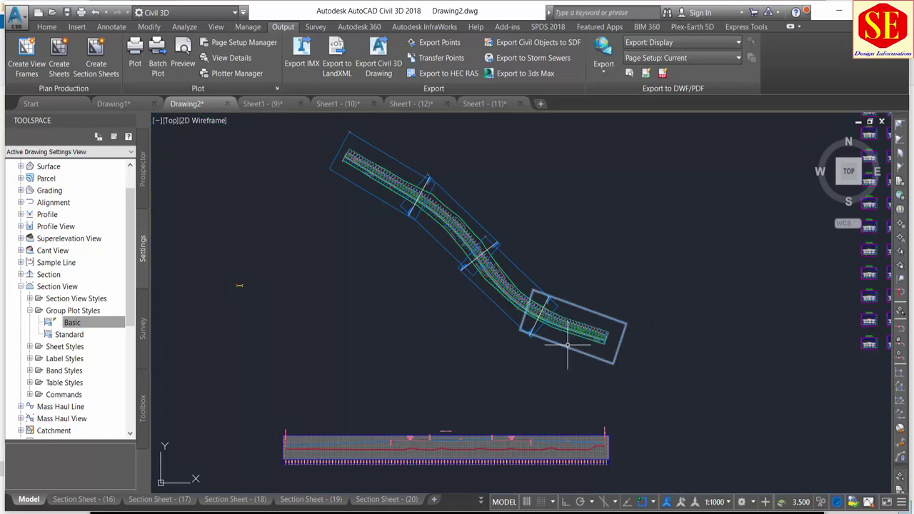
{"action": "scroll", "coordinate": [501, 357], "scroll_direction": "up", "scroll_amount": 3}
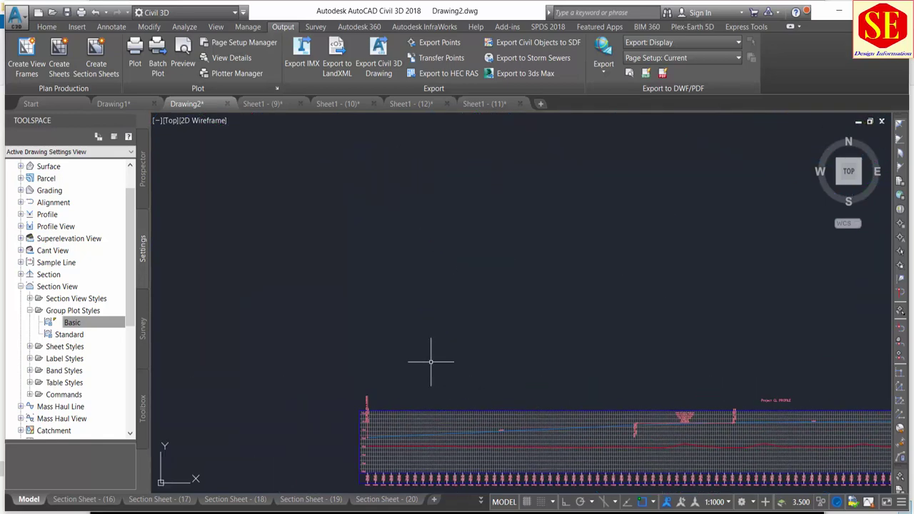
{"action": "scroll", "coordinate": [431, 362], "scroll_direction": "down", "scroll_amount": 5}
{"action": "scroll", "coordinate": [359, 255], "scroll_direction": "up", "scroll_amount": 5}
{"action": "scroll", "coordinate": [355, 259], "scroll_direction": "down", "scroll_amount": 5}
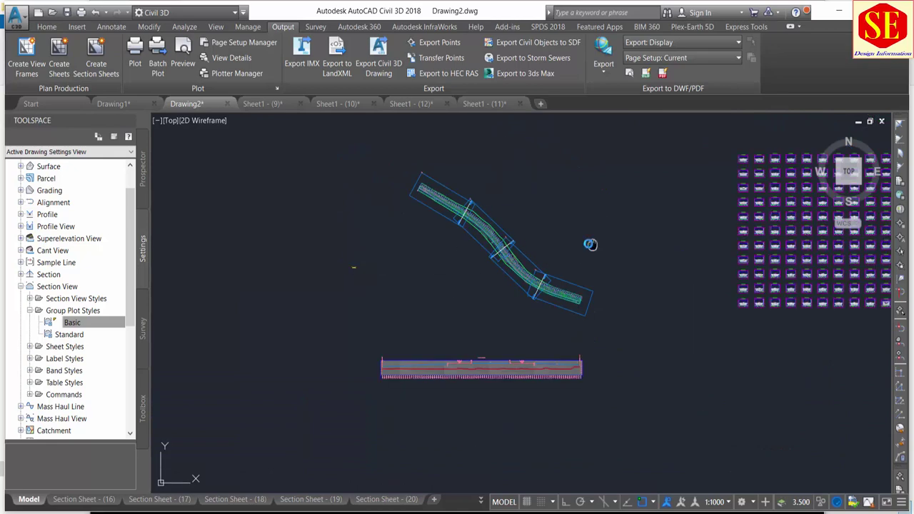
{"action": "scroll", "coordinate": [267, 270], "scroll_direction": "down", "scroll_amount": 5}
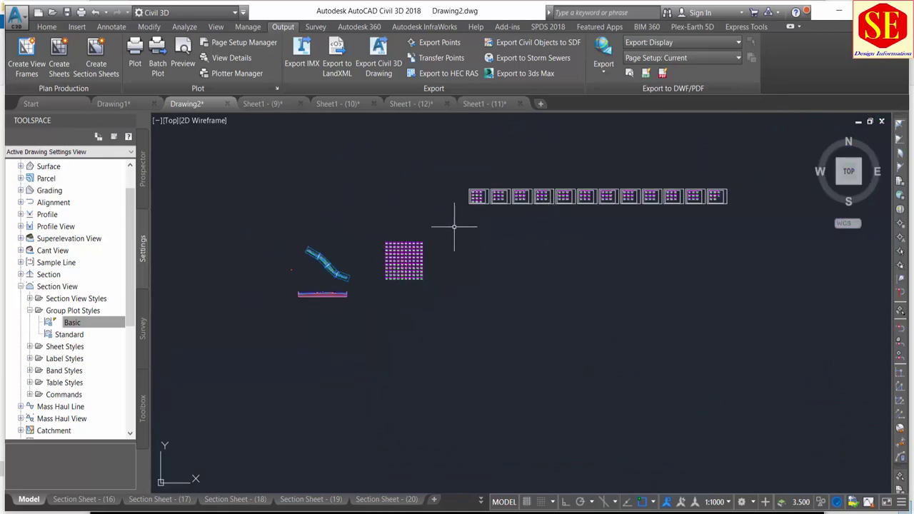
{"action": "left_click", "coordinate": [266, 104]}
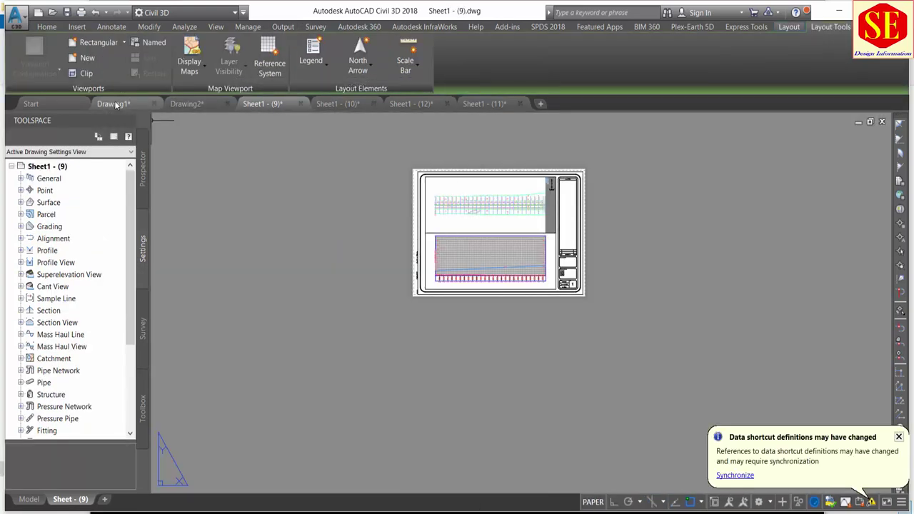
- Switch via Drawing1 back to Drawing2, framing the alignment beside the section views
{"action": "left_click", "coordinate": [113, 103]}
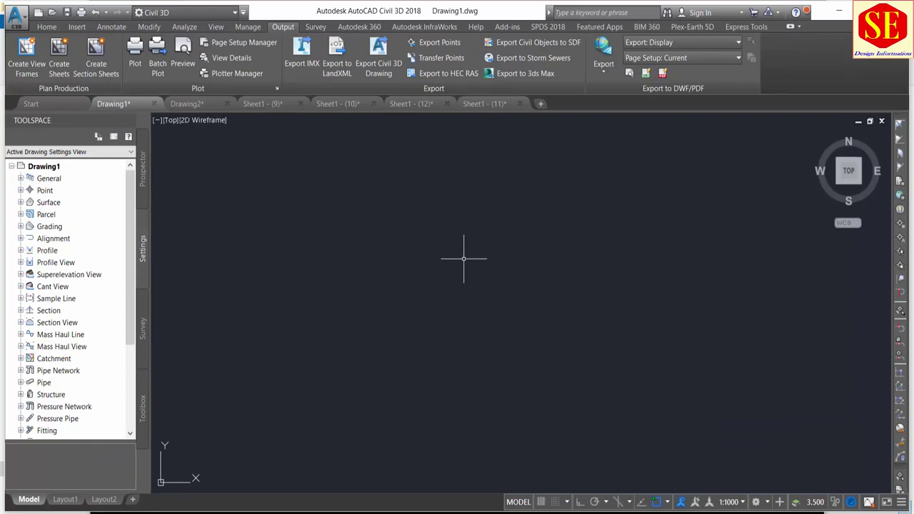
{"action": "left_click", "coordinate": [186, 103]}
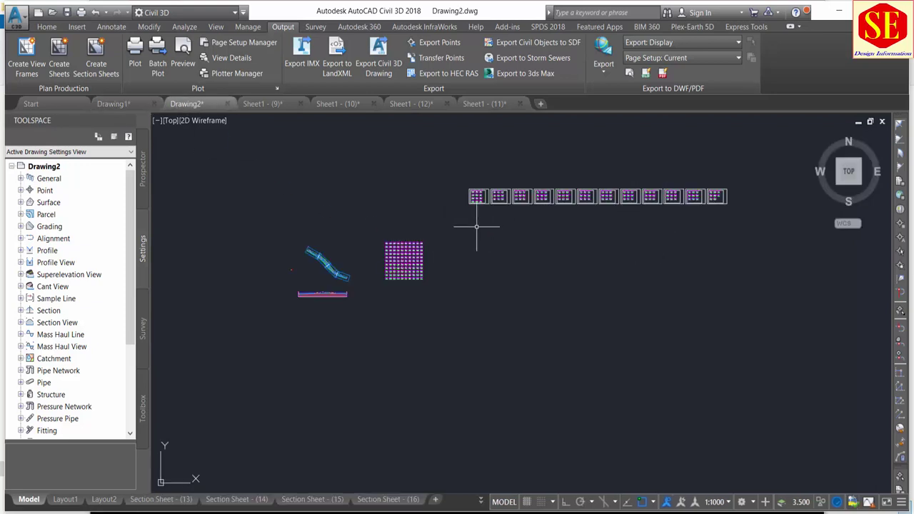
{"action": "scroll", "coordinate": [318, 267], "scroll_direction": "up", "scroll_amount": 3}
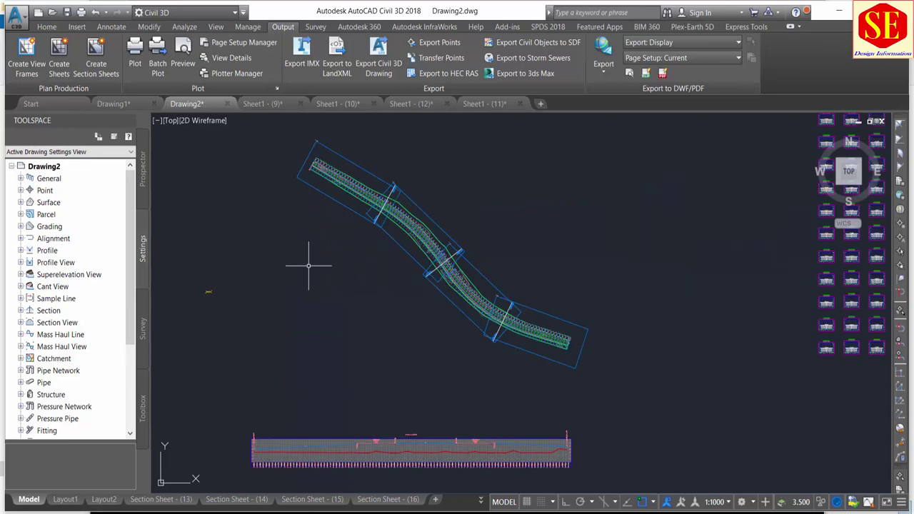
{"action": "scroll", "coordinate": [308, 266], "scroll_direction": "up", "scroll_amount": 2}
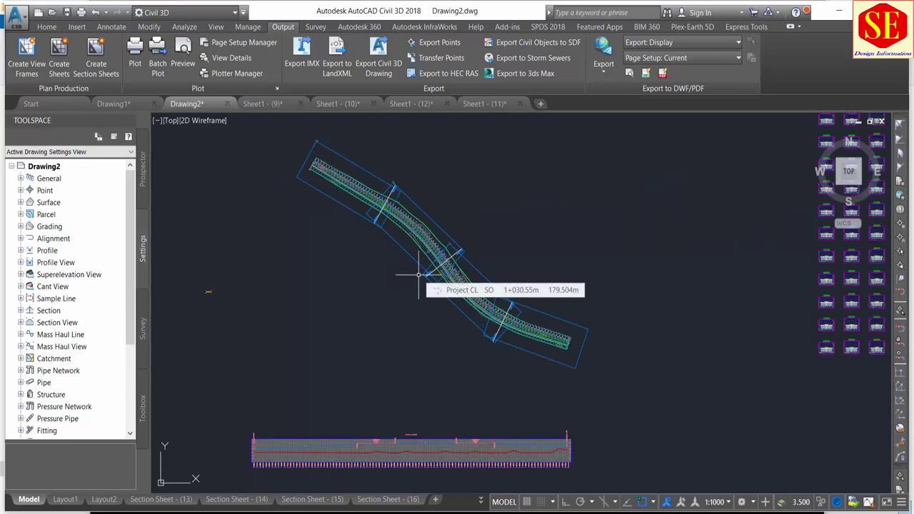
{"action": "middle_click_drag", "start_coordinate": [496, 235], "coordinate": [400, 293]}
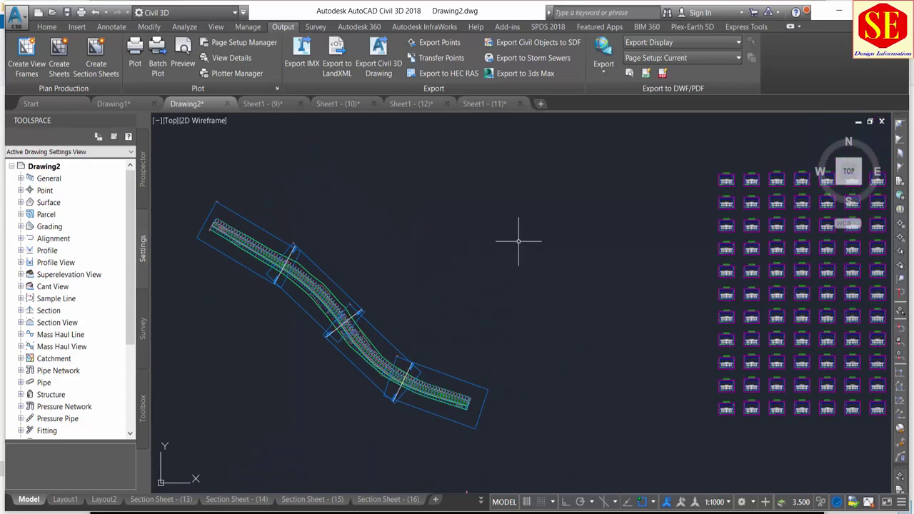
{"action": "left_click", "coordinate": [46, 26]}
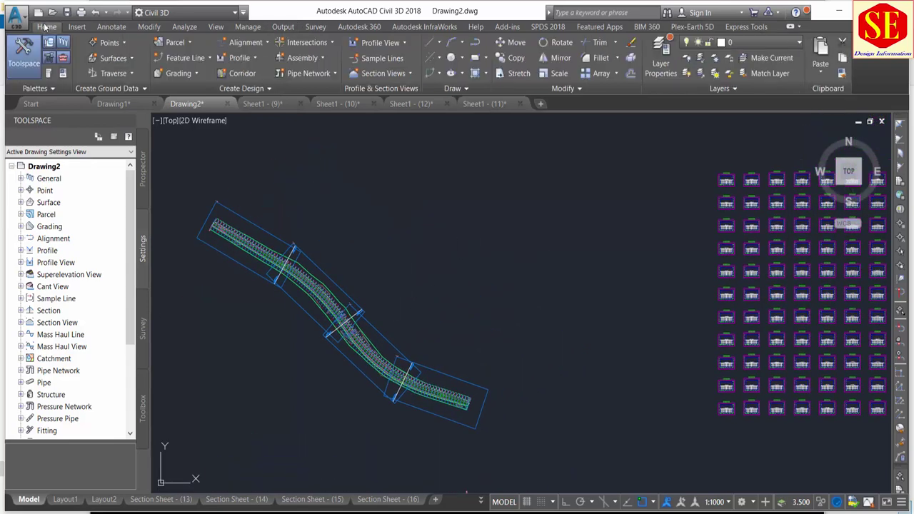
{"action": "scroll", "coordinate": [360, 210], "scroll_direction": "down", "scroll_amount": 3}
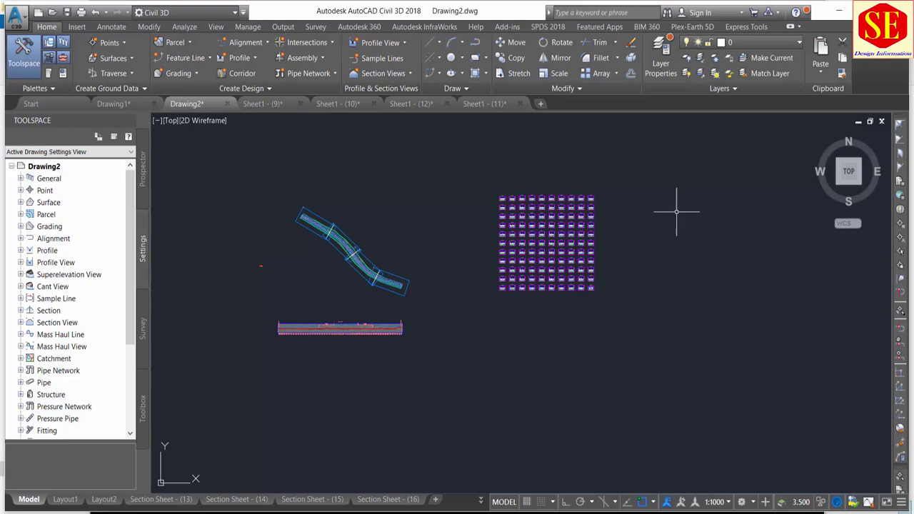
{"action": "middle_click_drag", "start_coordinate": [517, 234], "coordinate": [556, 269]}
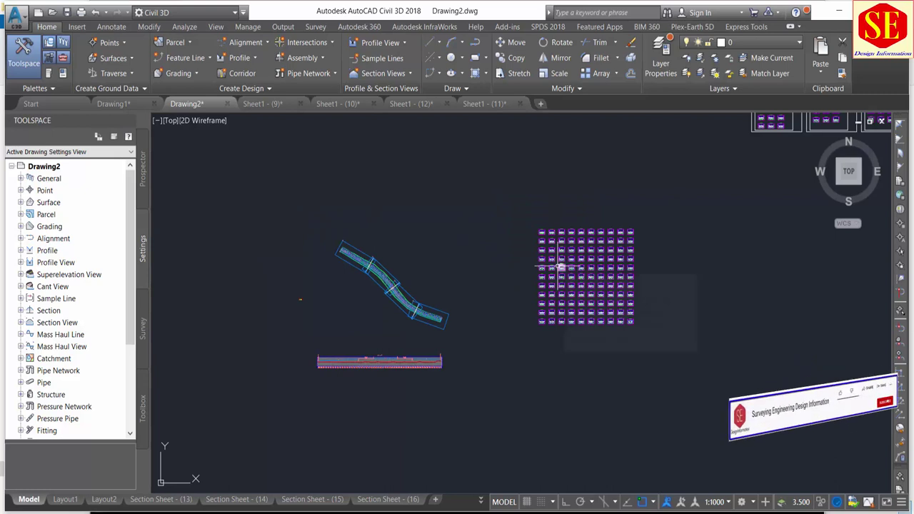